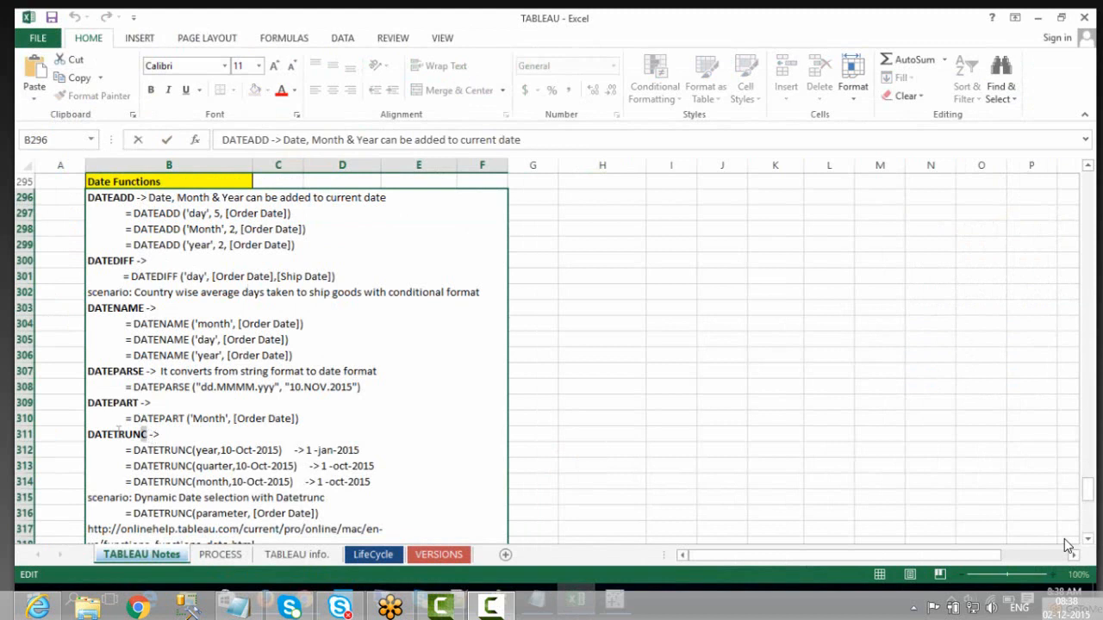
Review the date functions from DATEADD to DATETRUNC in the TABLEAU Notes sheet
{"action": "left_click_drag", "start_coordinate": [149, 435], "coordinate": [79, 207]}
{"action": "left_click", "coordinate": [609, 468]}
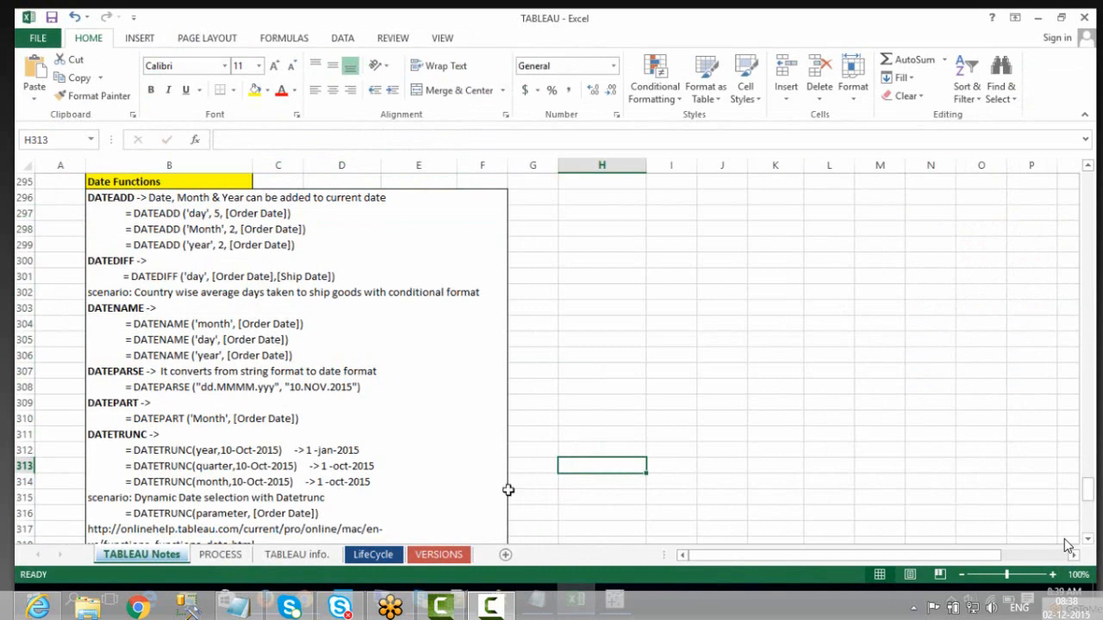
Switch to Tableau and add the Order Date dimension to the rows of Sheet 1
{"action": "left_click", "coordinate": [617, 604]}
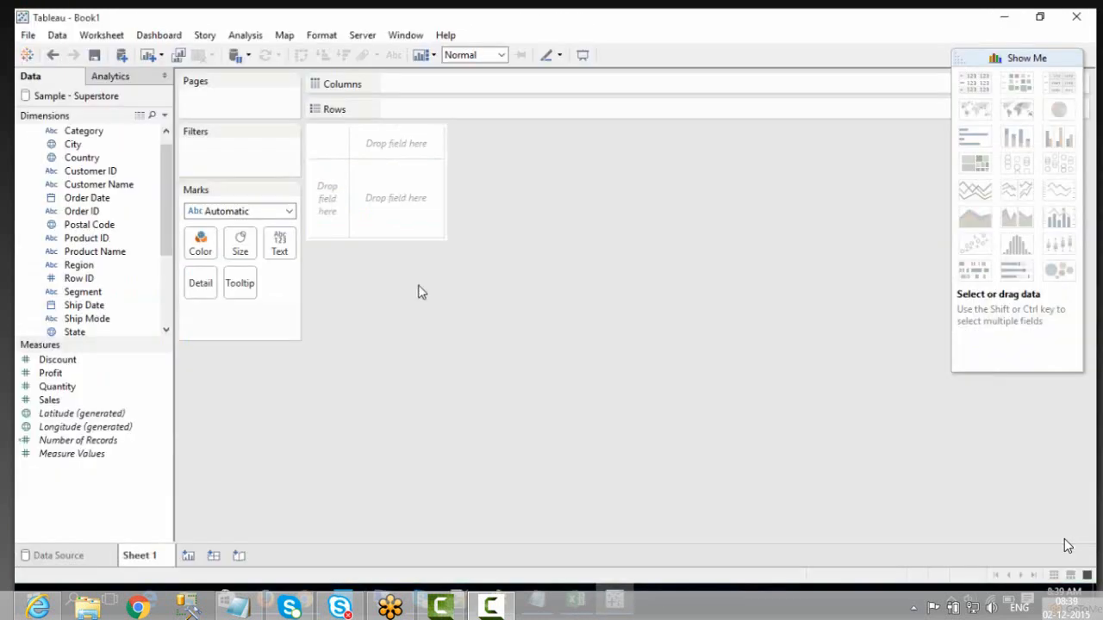
{"action": "scroll", "coordinate": [170, 257], "scroll_direction": "up", "scroll_amount": 1}
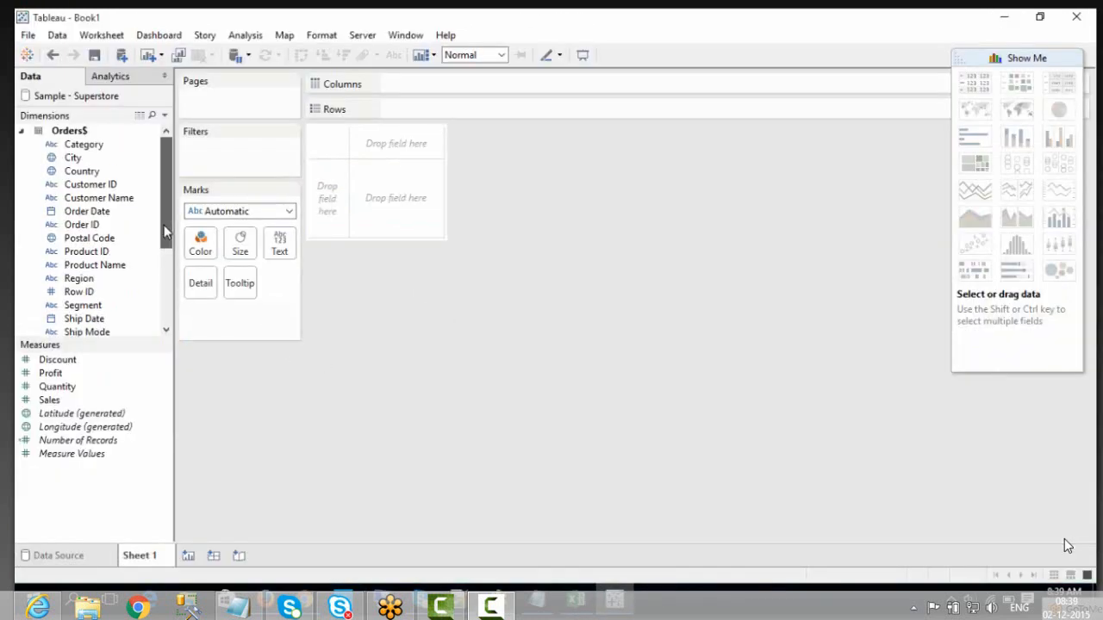
{"action": "left_click_drag", "start_coordinate": [87, 211], "coordinate": [398, 155]}
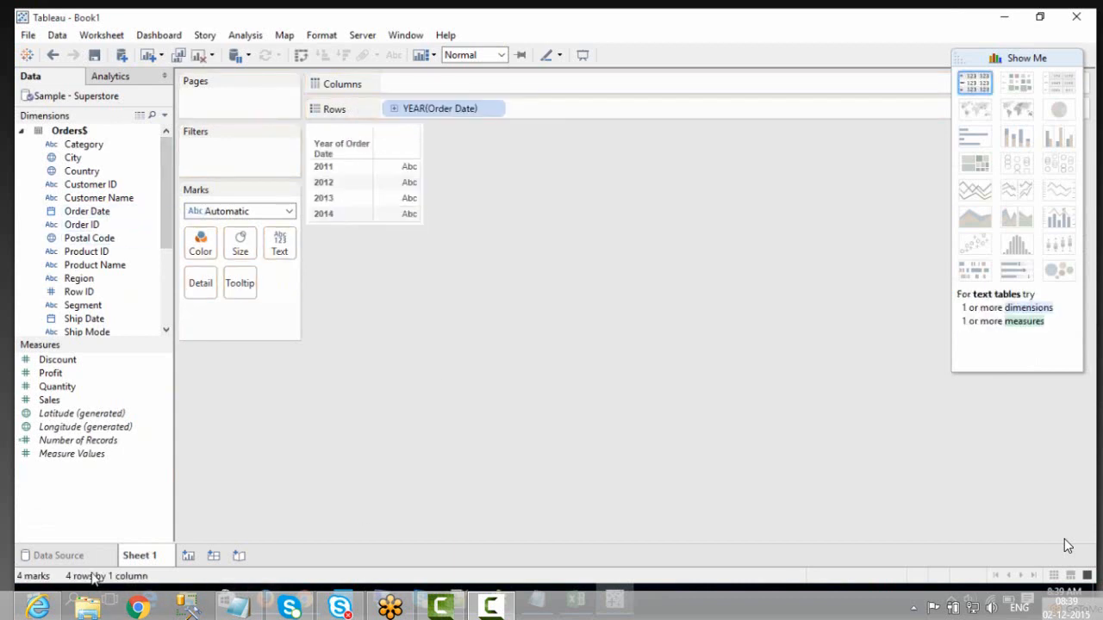
Compare the Order Date values in the Sample - Superstore data source with how Sheet 1 displays them
{"action": "left_click", "coordinate": [81, 559]}
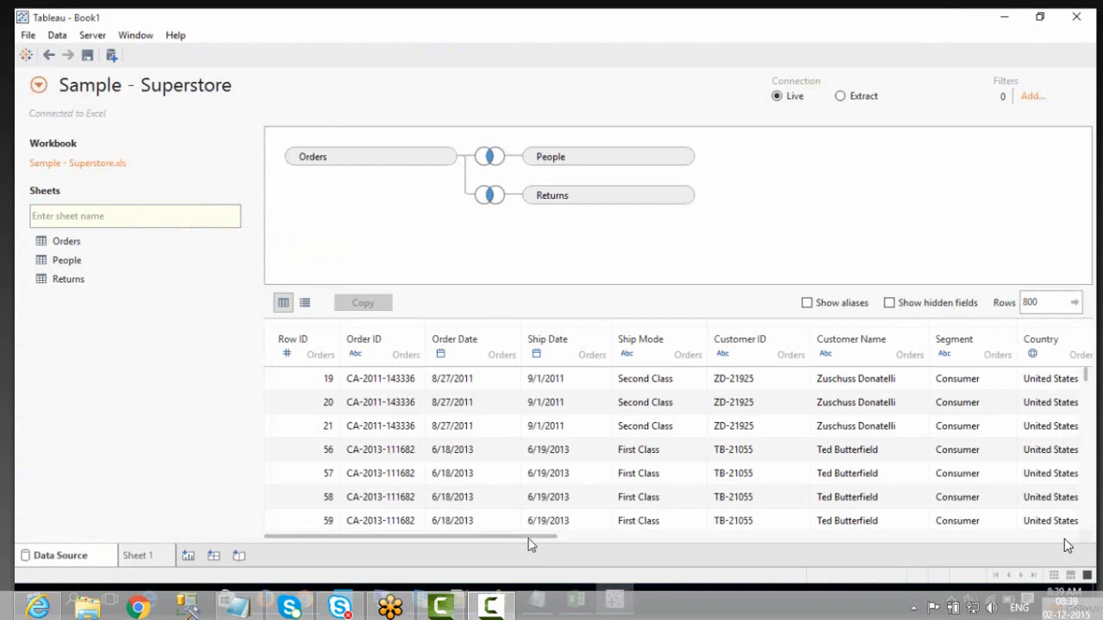
{"action": "left_click_drag", "start_coordinate": [544, 541], "coordinate": [474, 551]}
{"action": "left_click", "coordinate": [310, 383]}
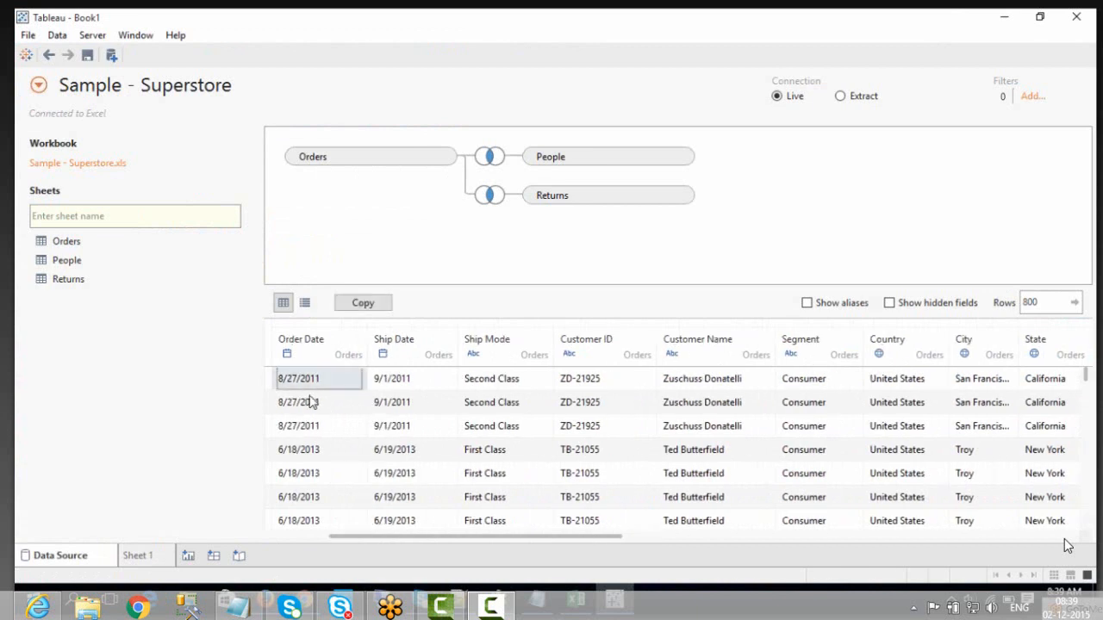
{"action": "left_click", "coordinate": [311, 405]}
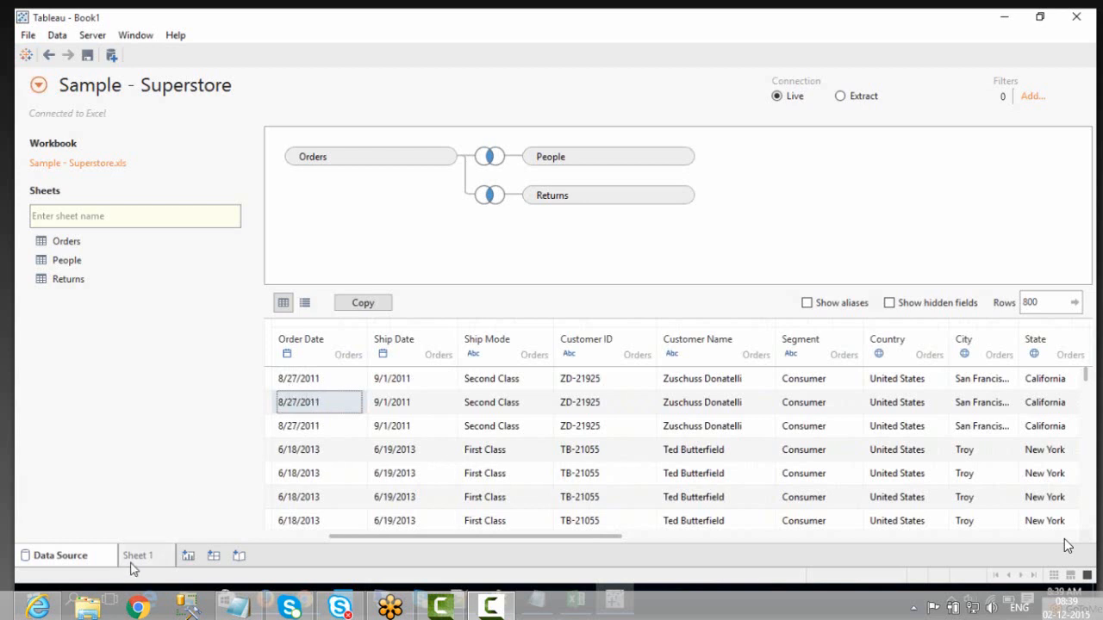
{"action": "left_click", "coordinate": [136, 558]}
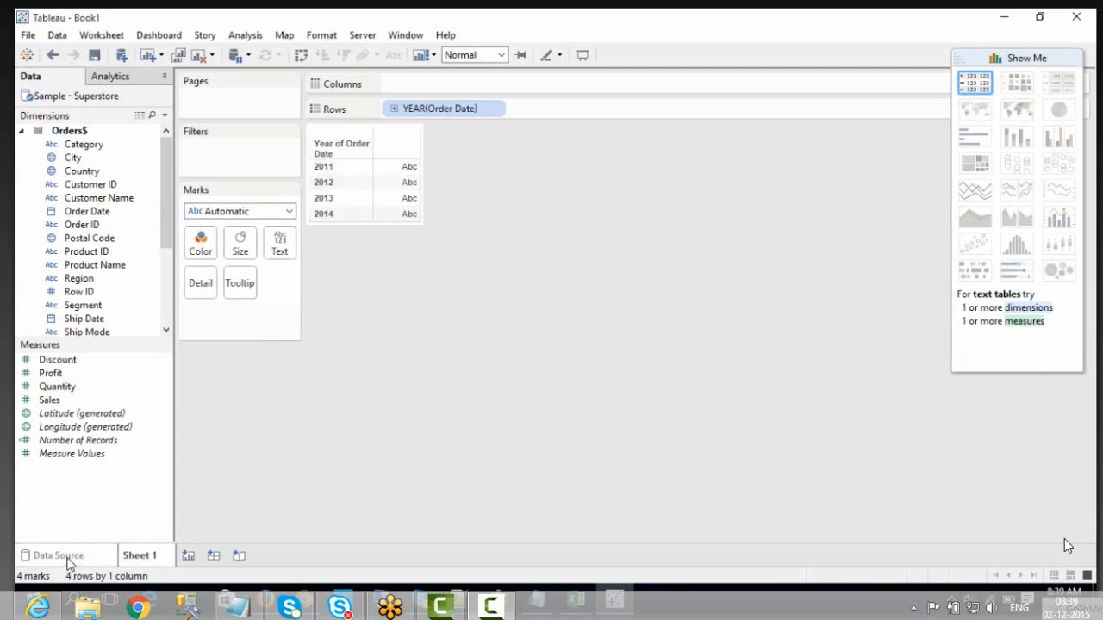
{"action": "left_click", "coordinate": [77, 557]}
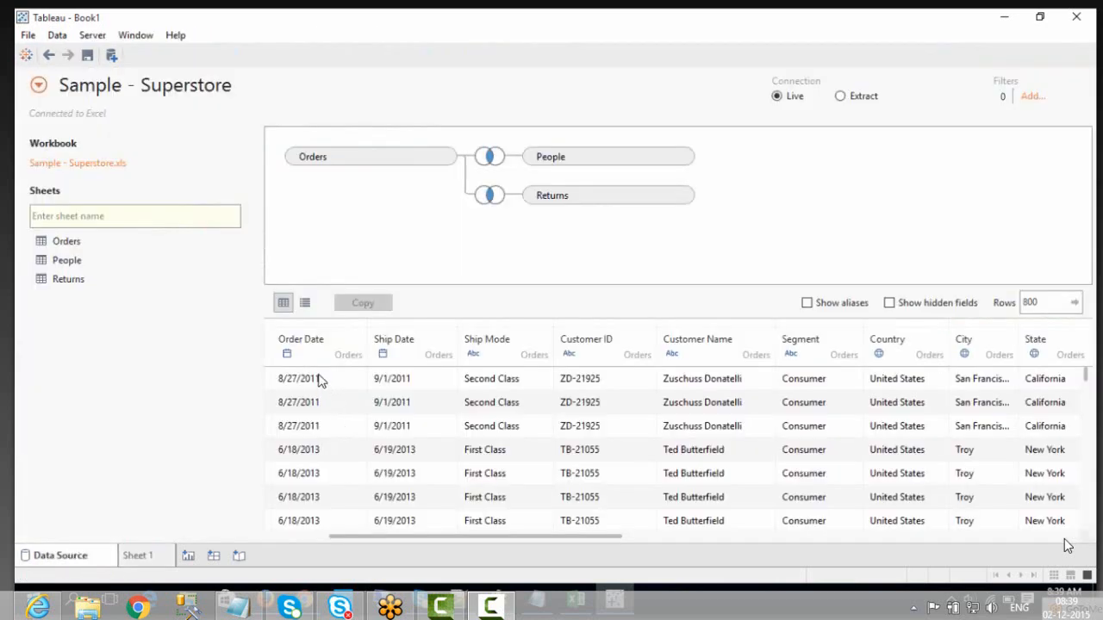
{"action": "left_click", "coordinate": [133, 561]}
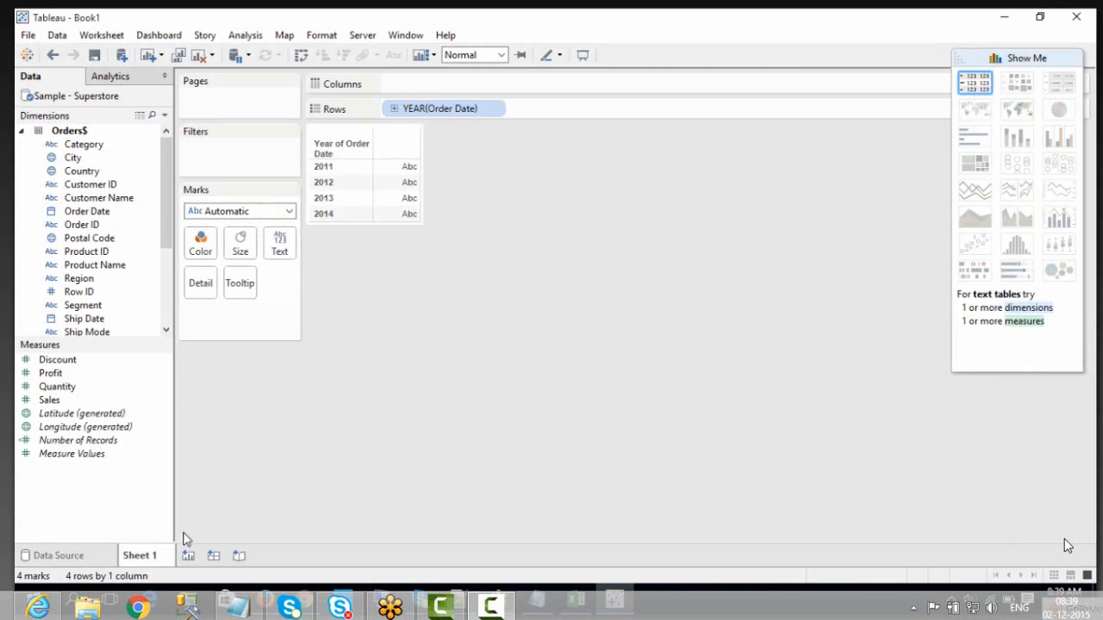
{"action": "left_click", "coordinate": [98, 567]}
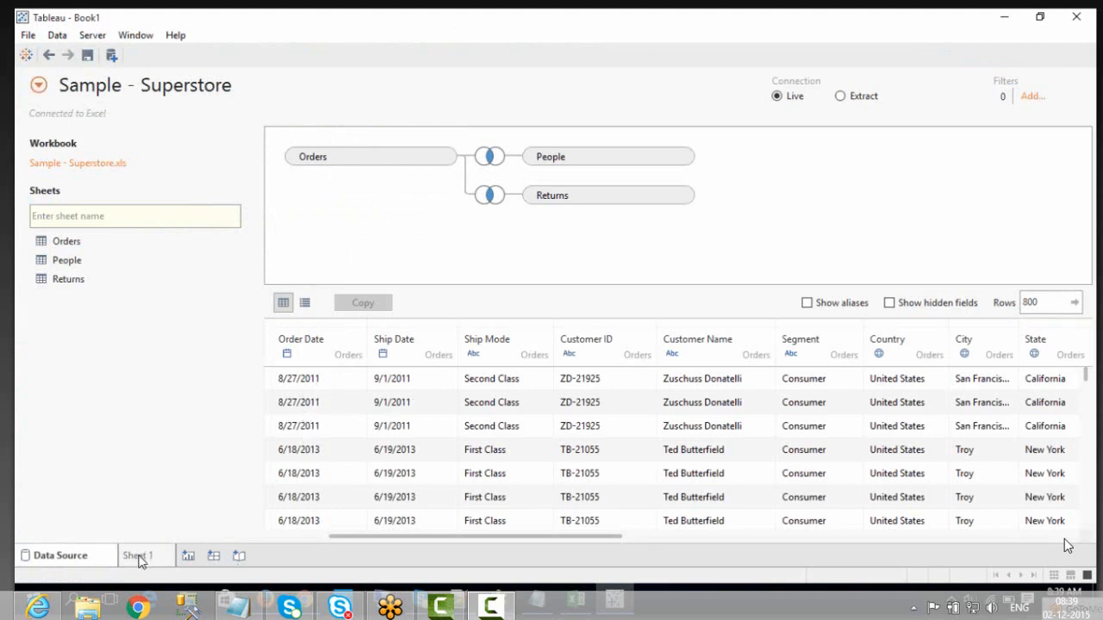
{"action": "left_click", "coordinate": [139, 558]}
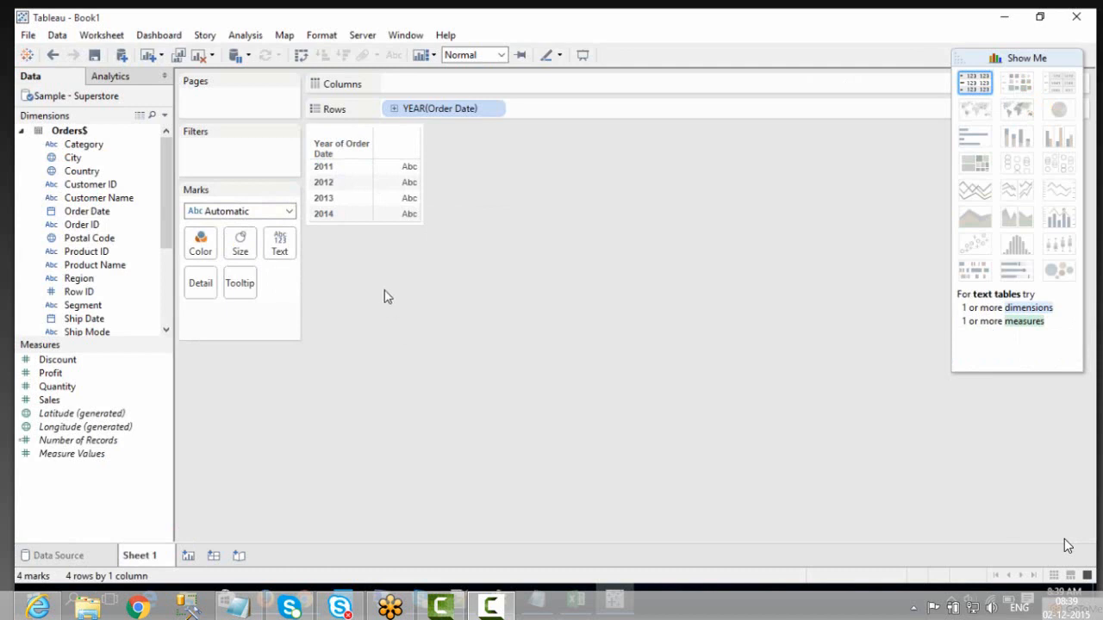
Set the Order Date field on the rows to Exact Date and make it Discrete
{"action": "right_click", "coordinate": [459, 109]}
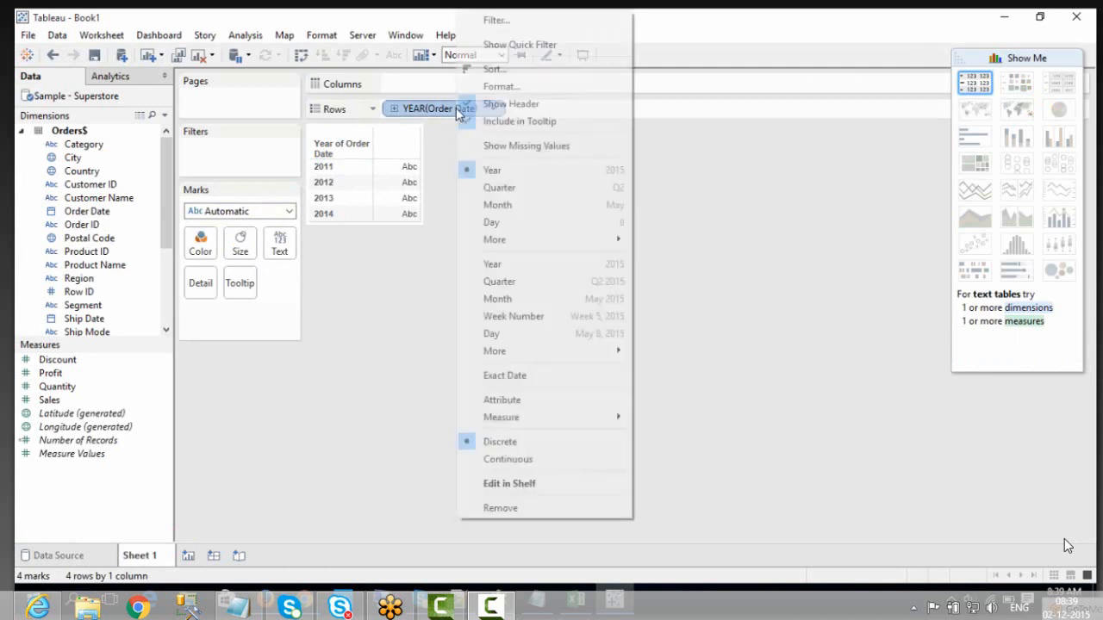
{"action": "left_click", "coordinate": [515, 376]}
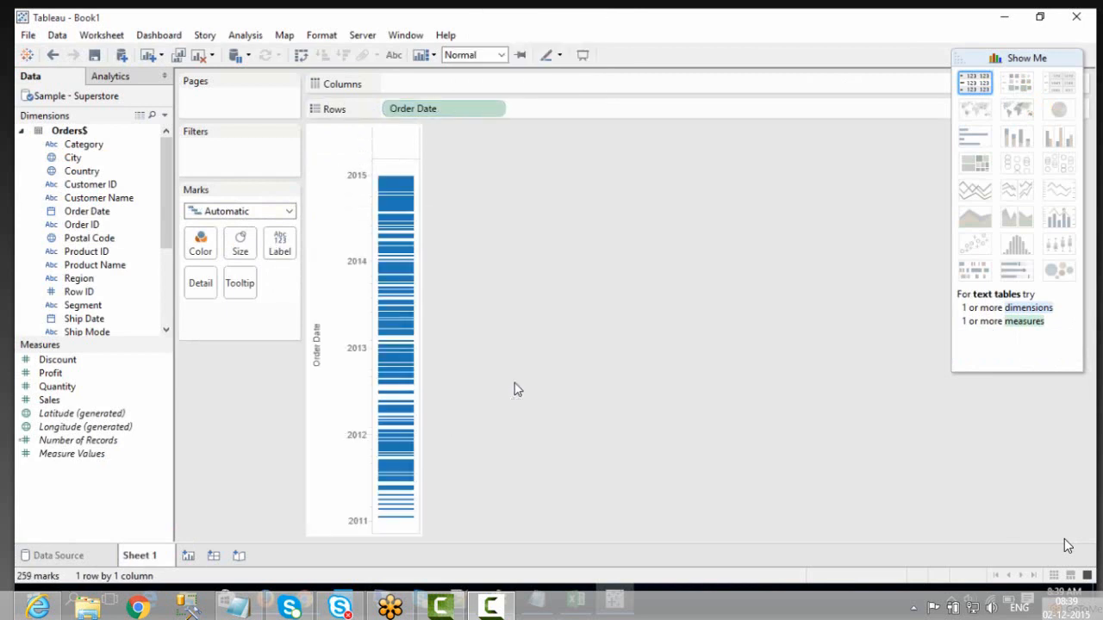
{"action": "right_click", "coordinate": [418, 115]}
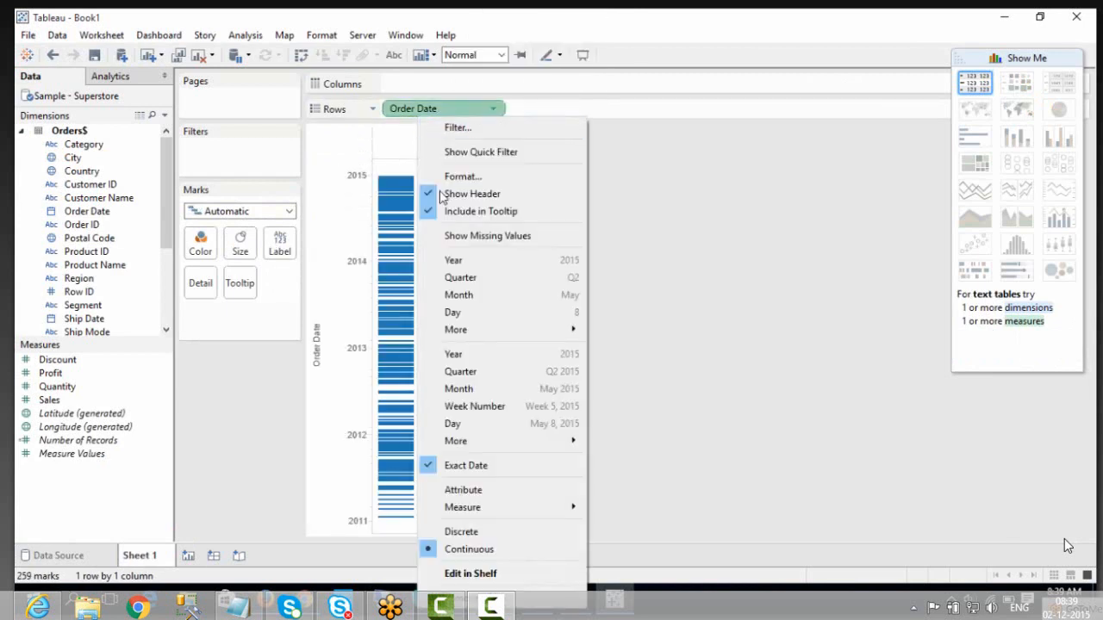
{"action": "left_click", "coordinate": [463, 531]}
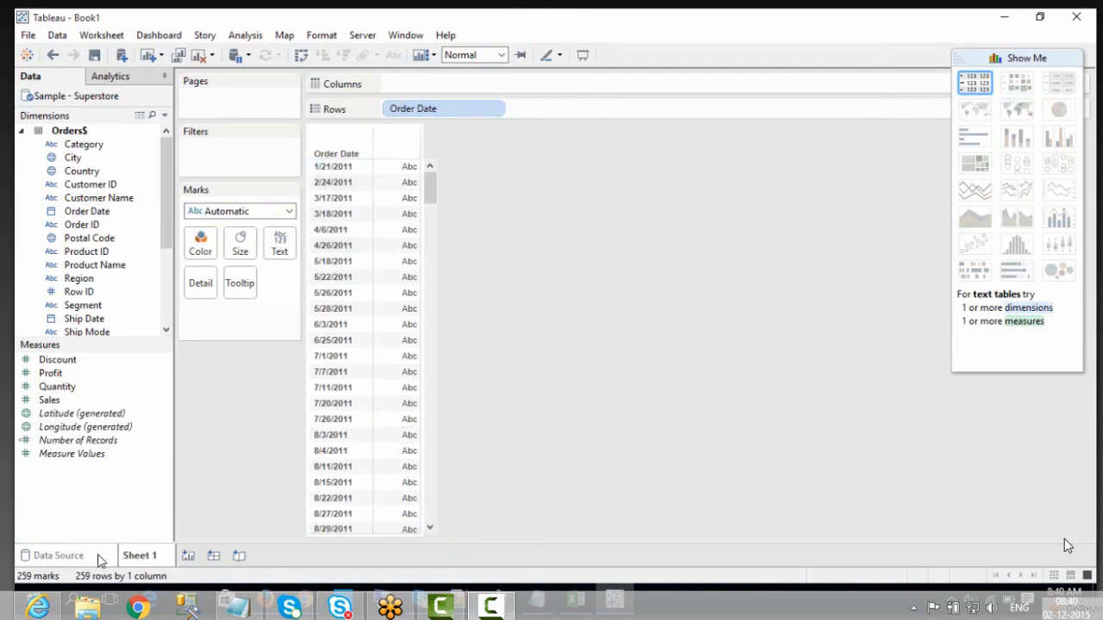
Check the exact dates on Sheet 1 against the data source and review the Order Date field's date options
{"action": "left_click", "coordinate": [101, 558]}
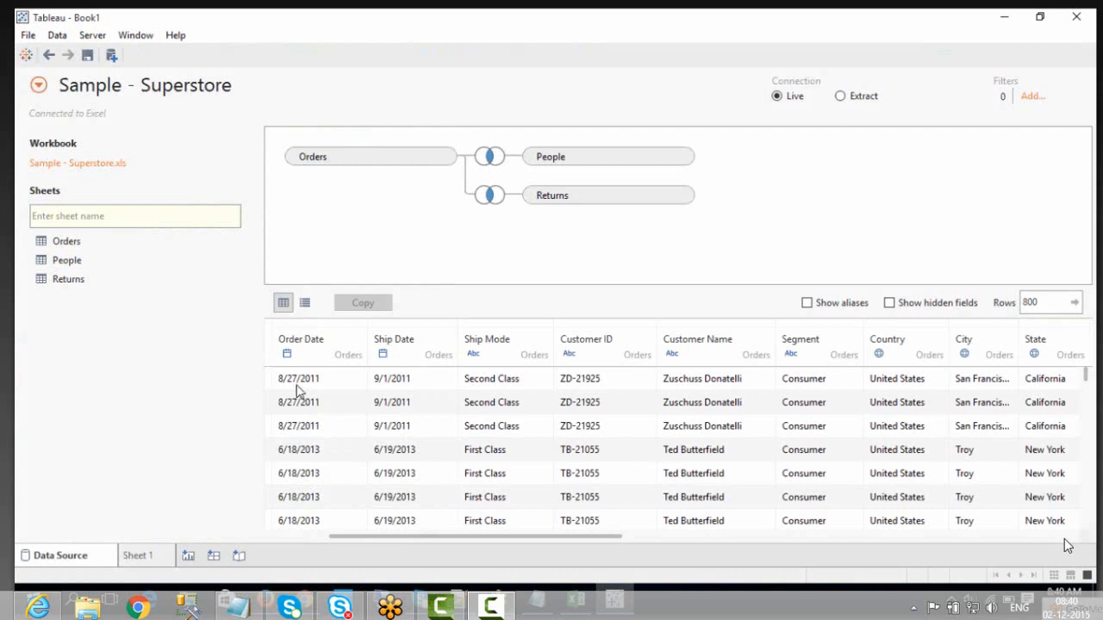
{"action": "left_click", "coordinate": [140, 555]}
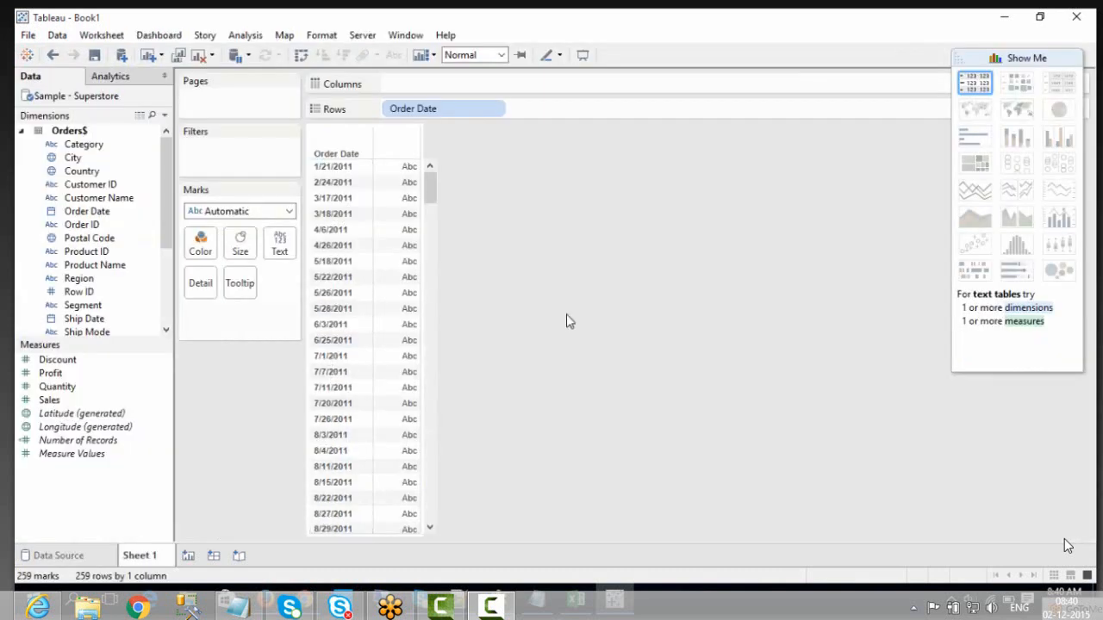
{"action": "right_click", "coordinate": [470, 115]}
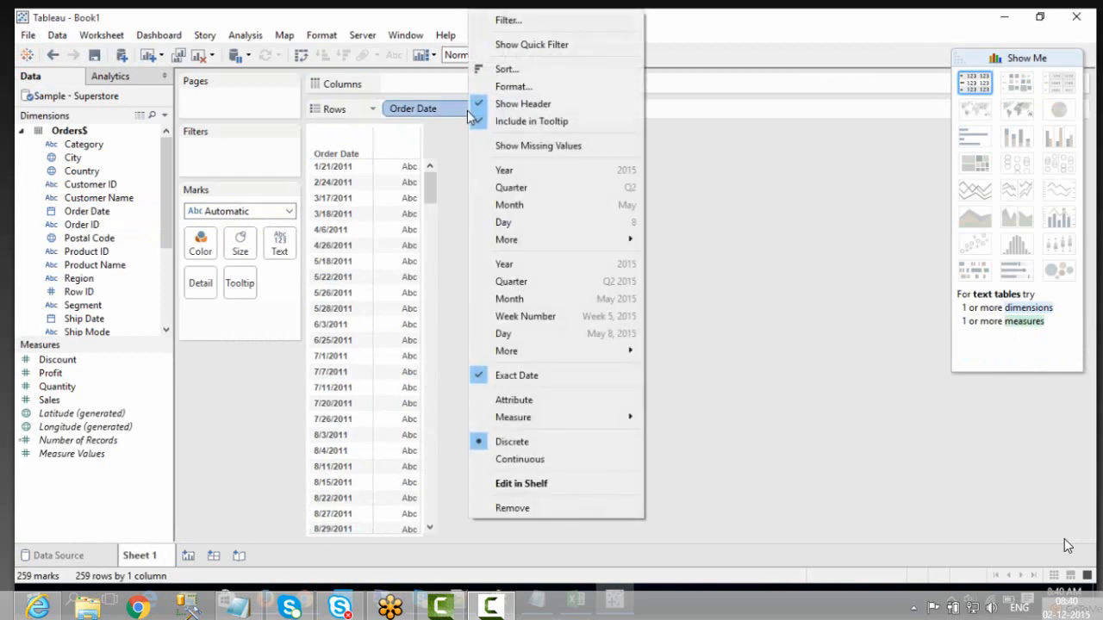
{"action": "left_click", "coordinate": [739, 424]}
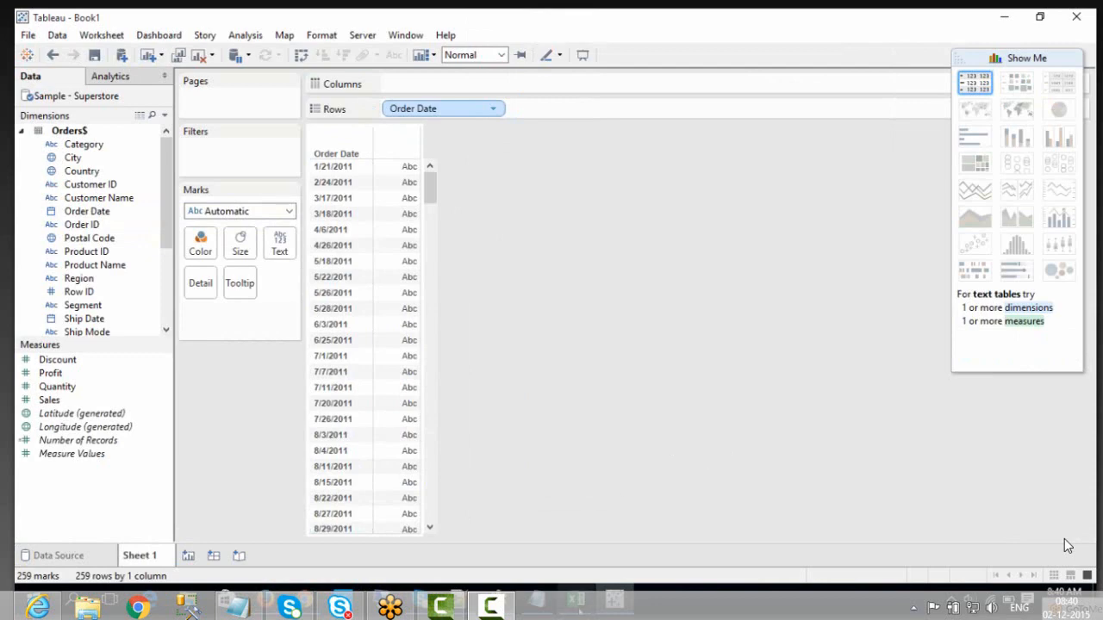
Switch to the Excel notes and read the DATEADD description under Date Functions, including its date, month and year parts
{"action": "left_click", "coordinate": [578, 604]}
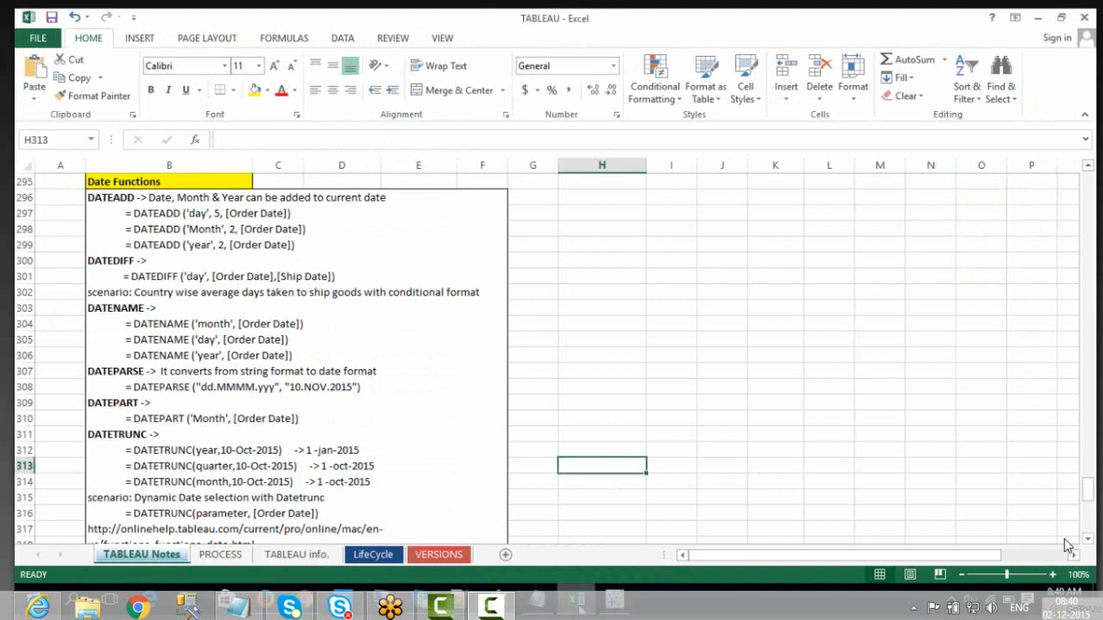
{"action": "left_click", "coordinate": [187, 183]}
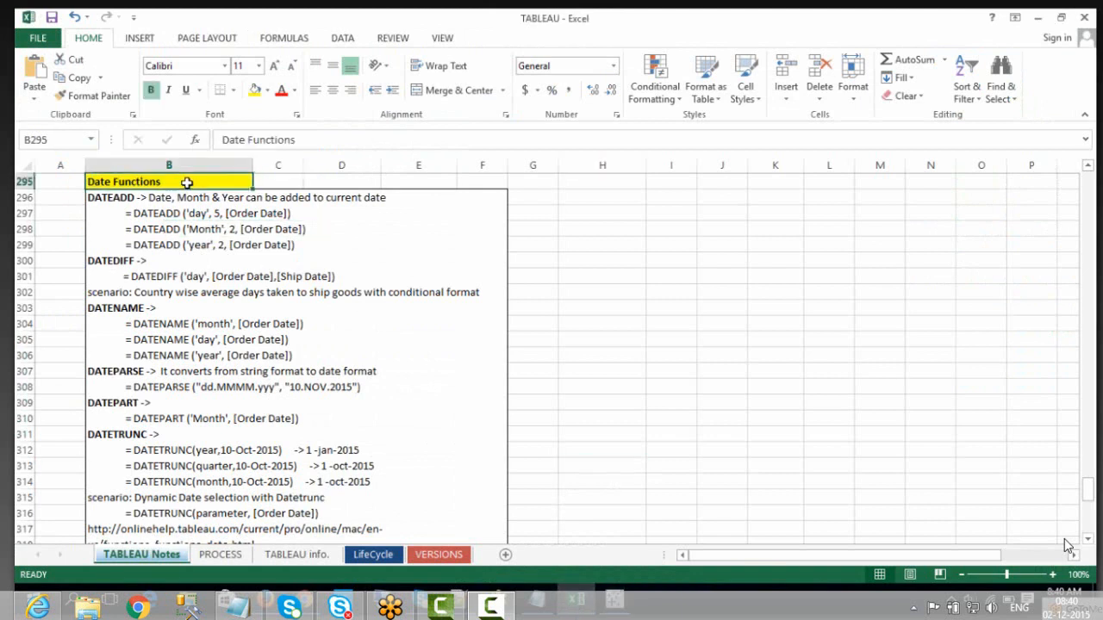
{"action": "left_click", "coordinate": [607, 296]}
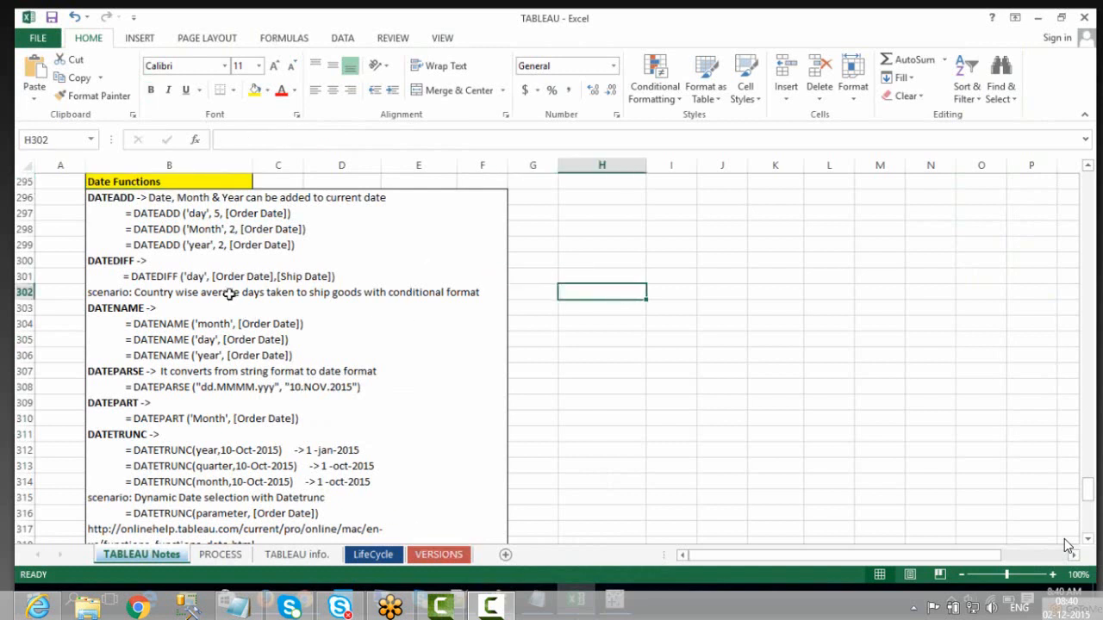
{"action": "double_click", "coordinate": [128, 199]}
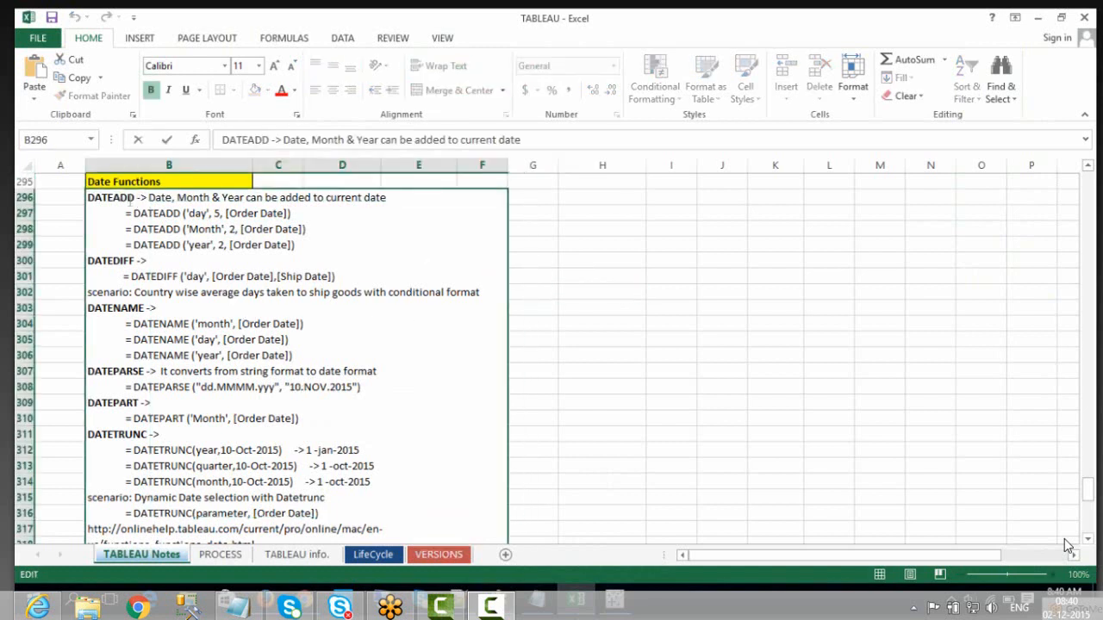
{"action": "left_click_drag", "start_coordinate": [135, 197], "coordinate": [87, 198]}
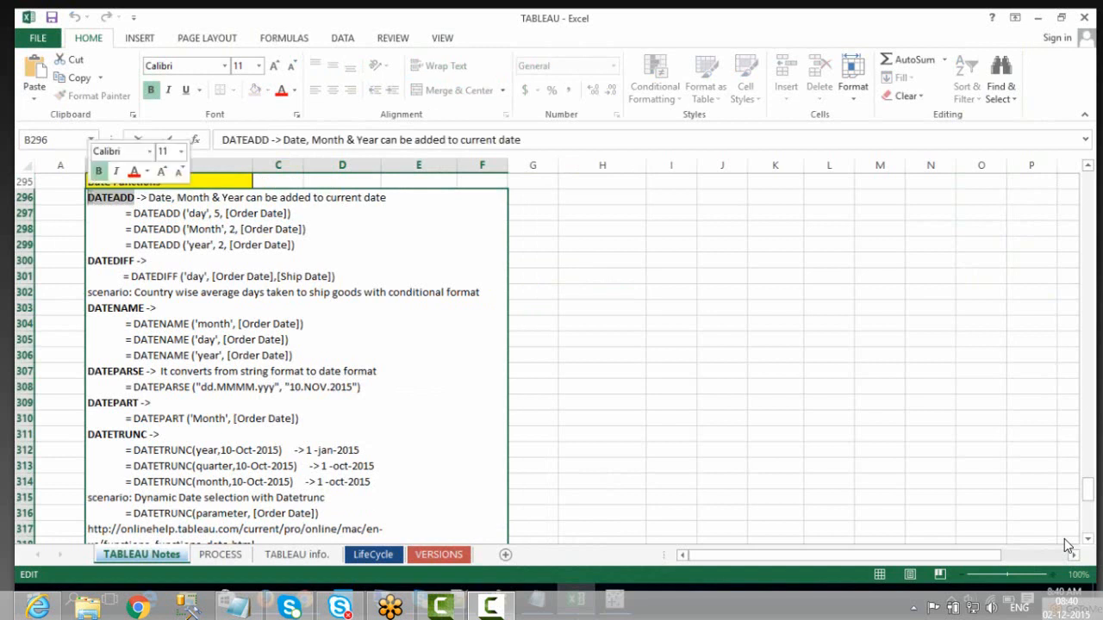
{"action": "left_click", "coordinate": [162, 197]}
{"action": "double_click", "coordinate": [162, 198]}
{"action": "double_click", "coordinate": [191, 198]}
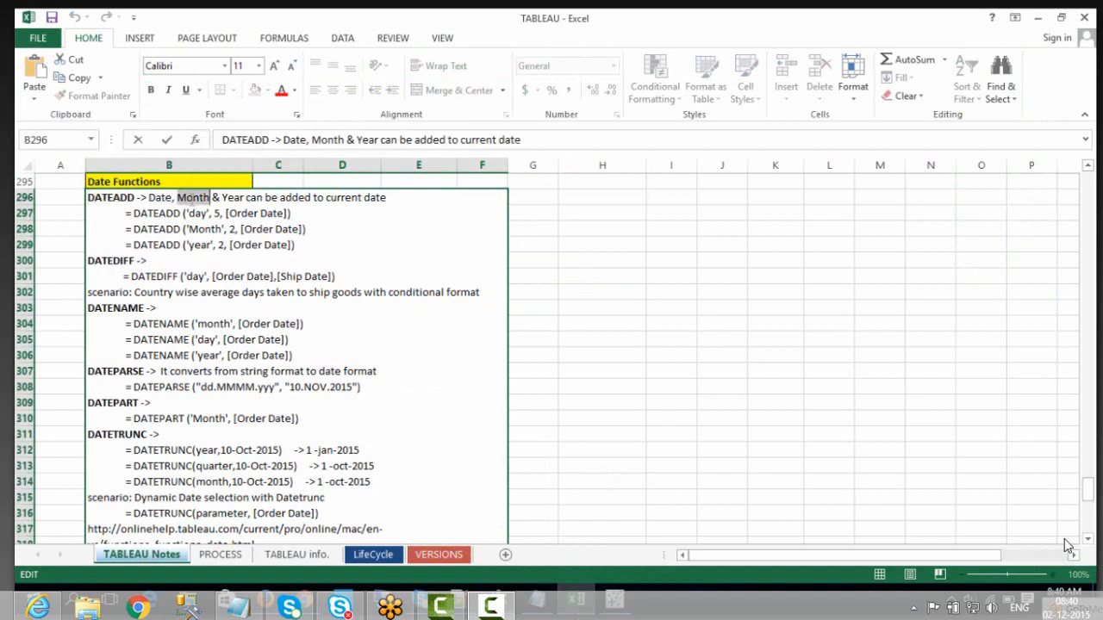
{"action": "double_click", "coordinate": [236, 198]}
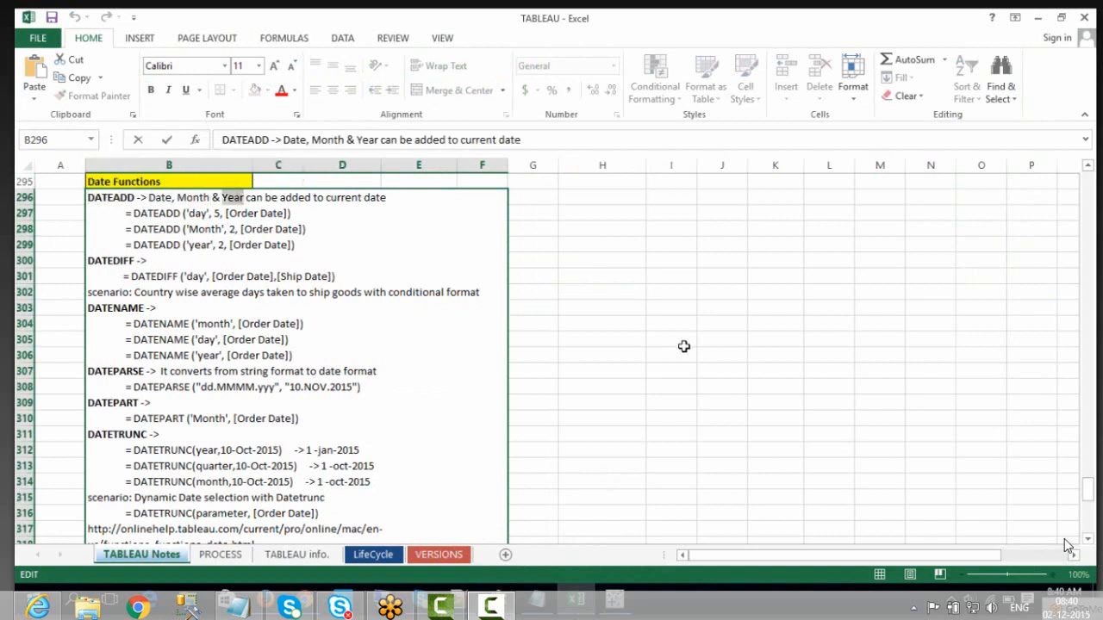
{"action": "left_click", "coordinate": [685, 347]}
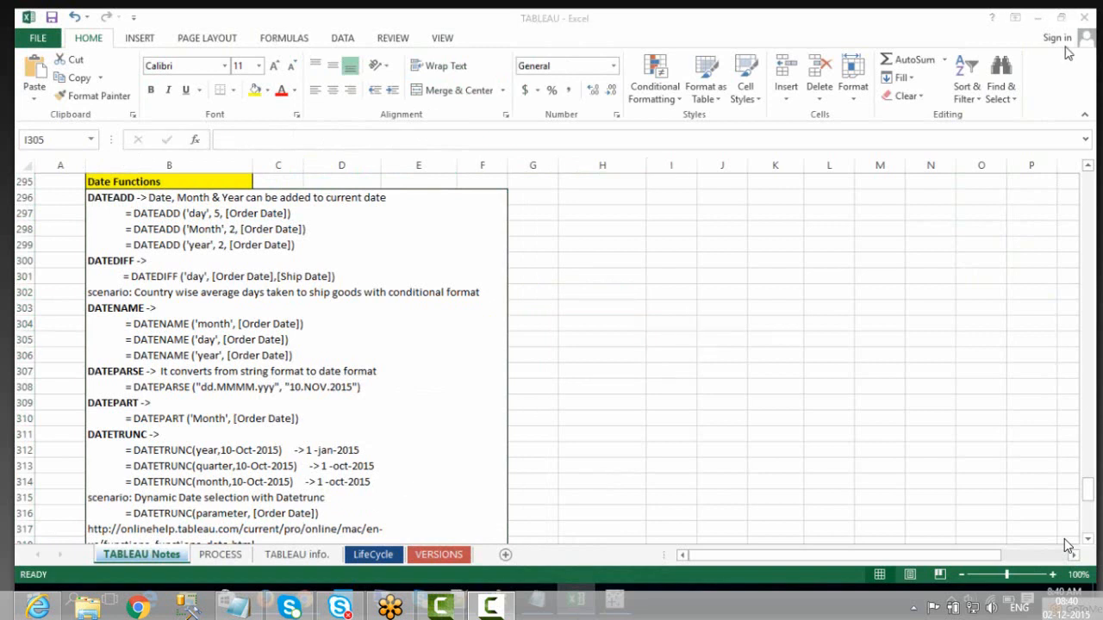
{"action": "left_click", "coordinate": [558, 413]}
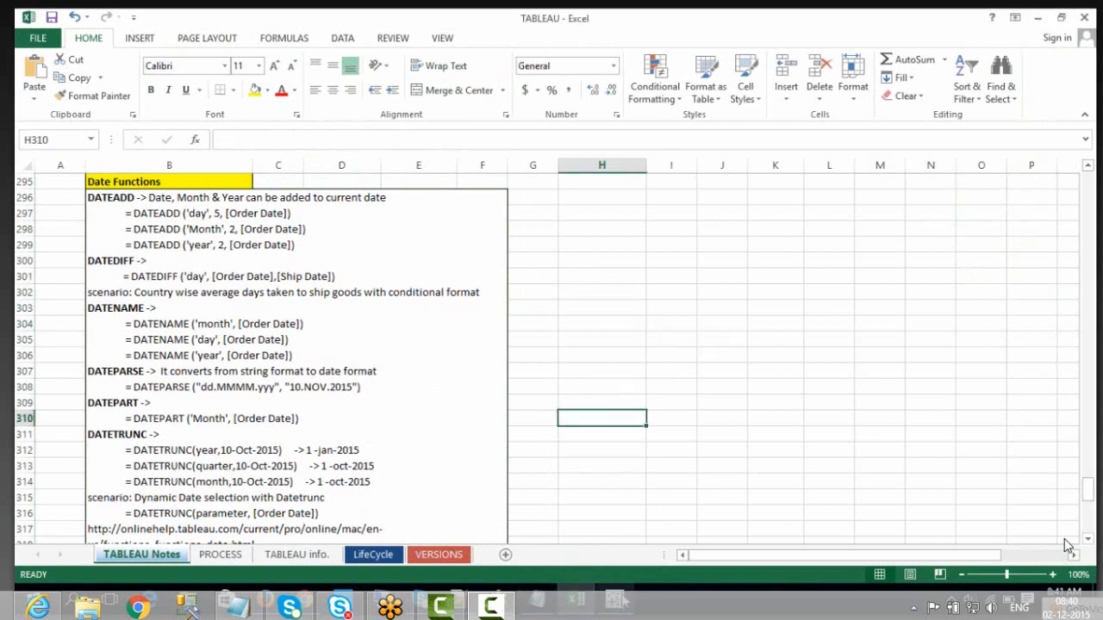
Switch to Tableau and start a new calculated field named DADD
{"action": "mouse_move", "coordinate": [624, 600]}
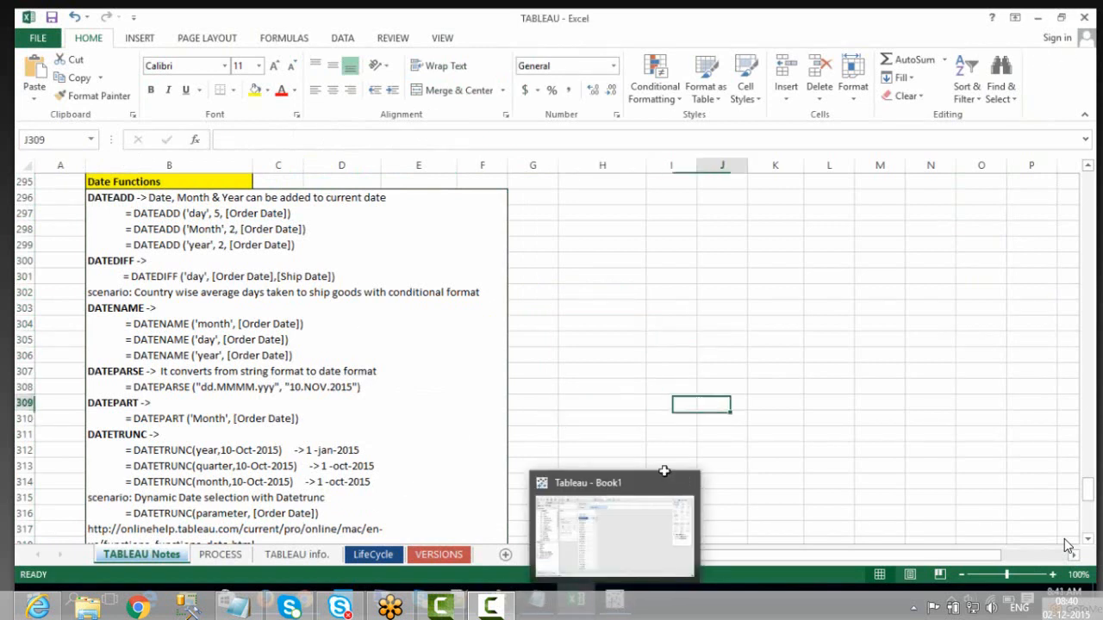
{"action": "left_click", "coordinate": [614, 525]}
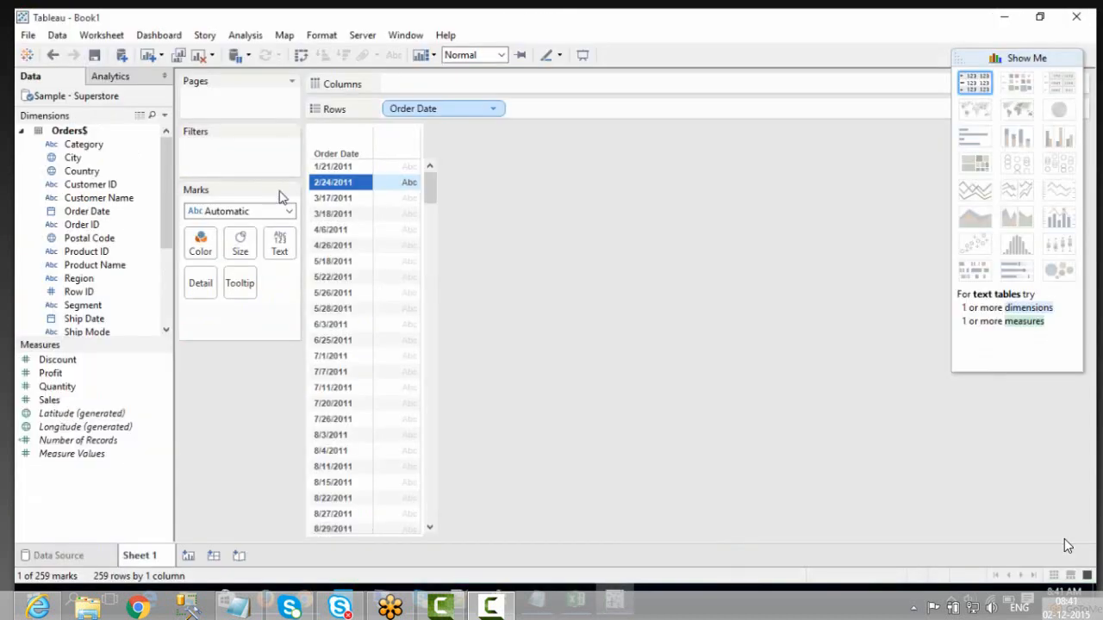
{"action": "left_click", "coordinate": [245, 34]}
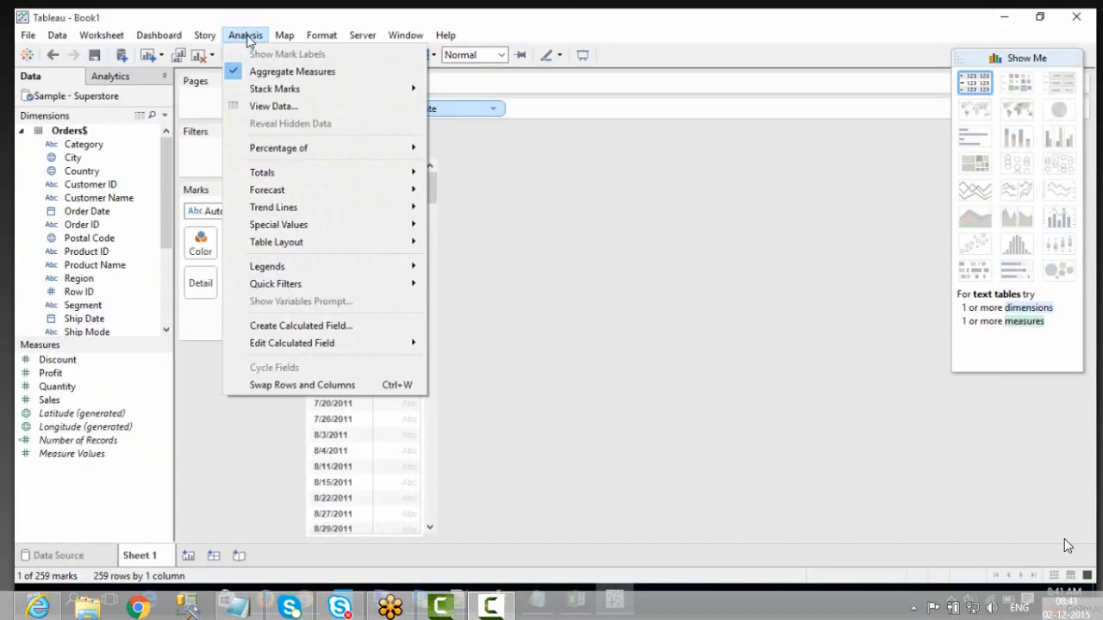
{"action": "left_click", "coordinate": [994, 610]}
{"action": "left_click", "coordinate": [302, 327]}
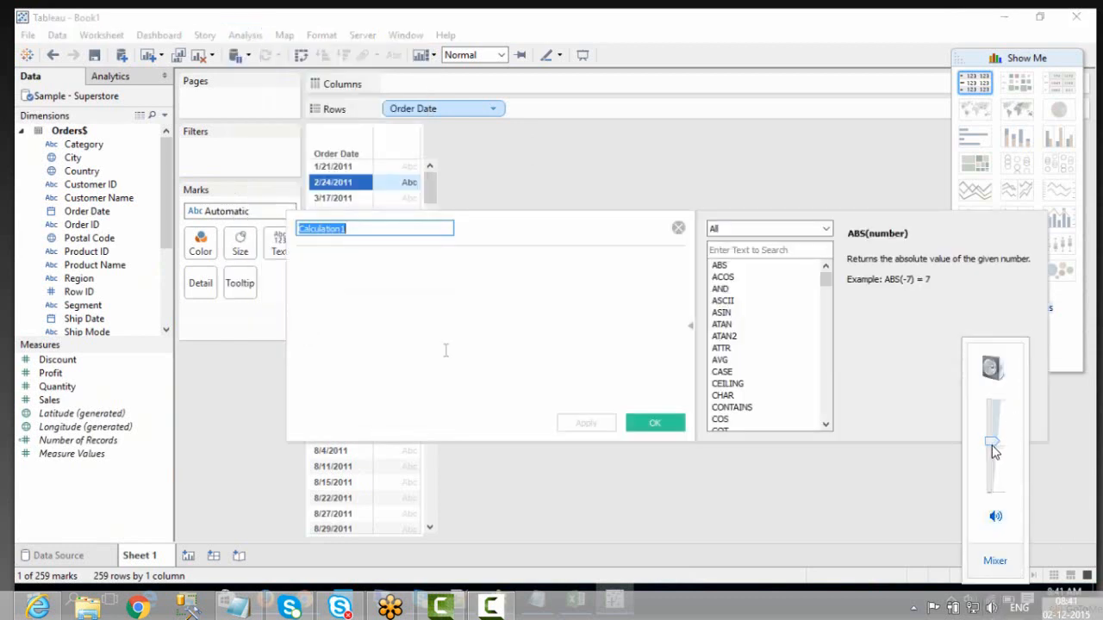
{"action": "left_click_drag", "start_coordinate": [992, 446], "coordinate": [991, 437]}
{"action": "left_click", "coordinate": [570, 603]}
{"action": "left_click", "coordinate": [891, 614]}
{"action": "left_click", "coordinate": [570, 603]}
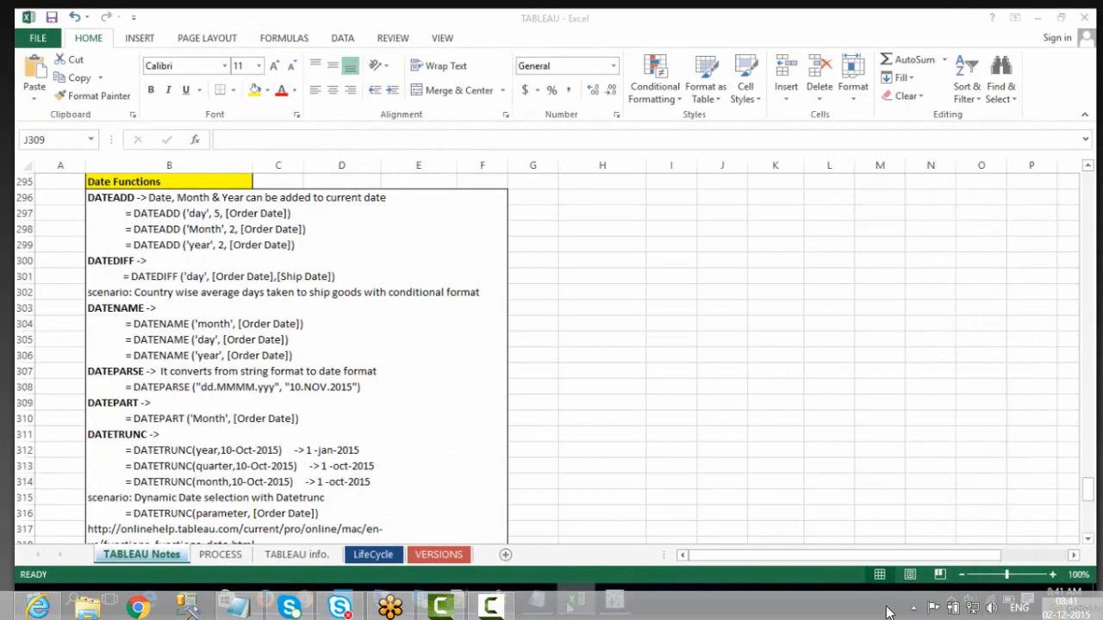
{"action": "type", "text": "D"}
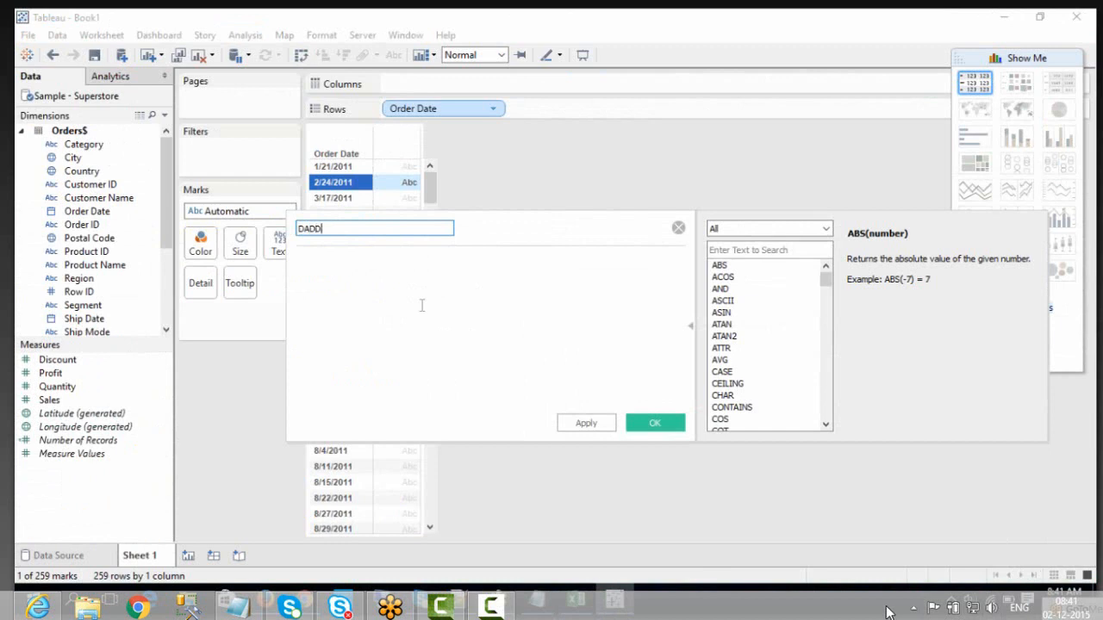
Name the calculated field DADD, limit the function list to Date functions and insert an empty DATEADD function as its formula
{"action": "type", "text": "ADD"}
{"action": "key", "text": "Tab"}
{"action": "type", "text": "DAT"}
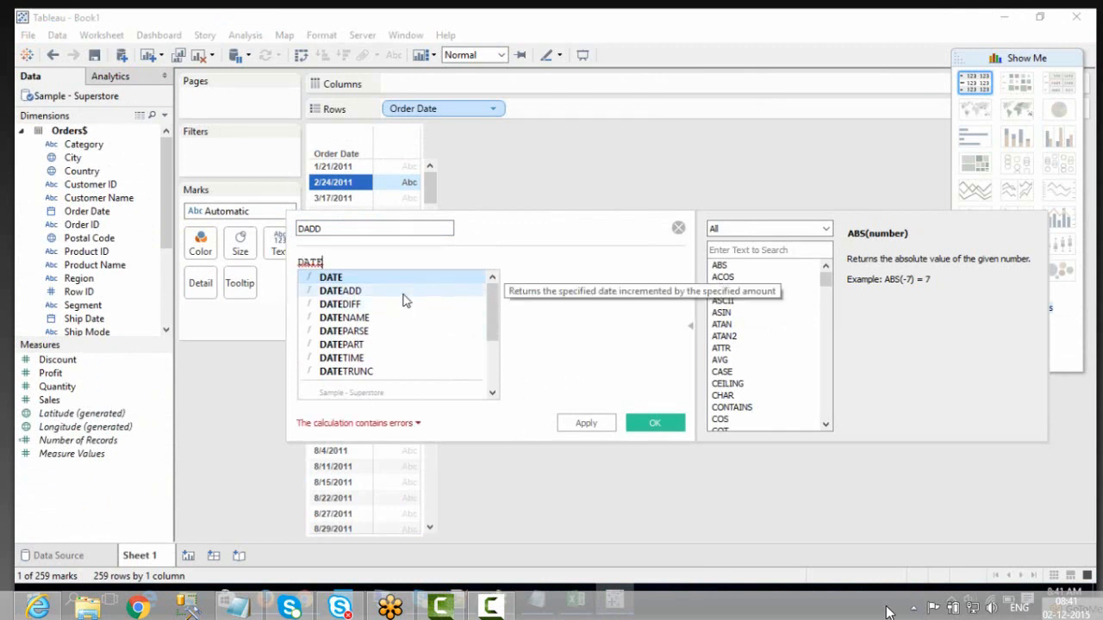
{"action": "left_click", "coordinate": [720, 251]}
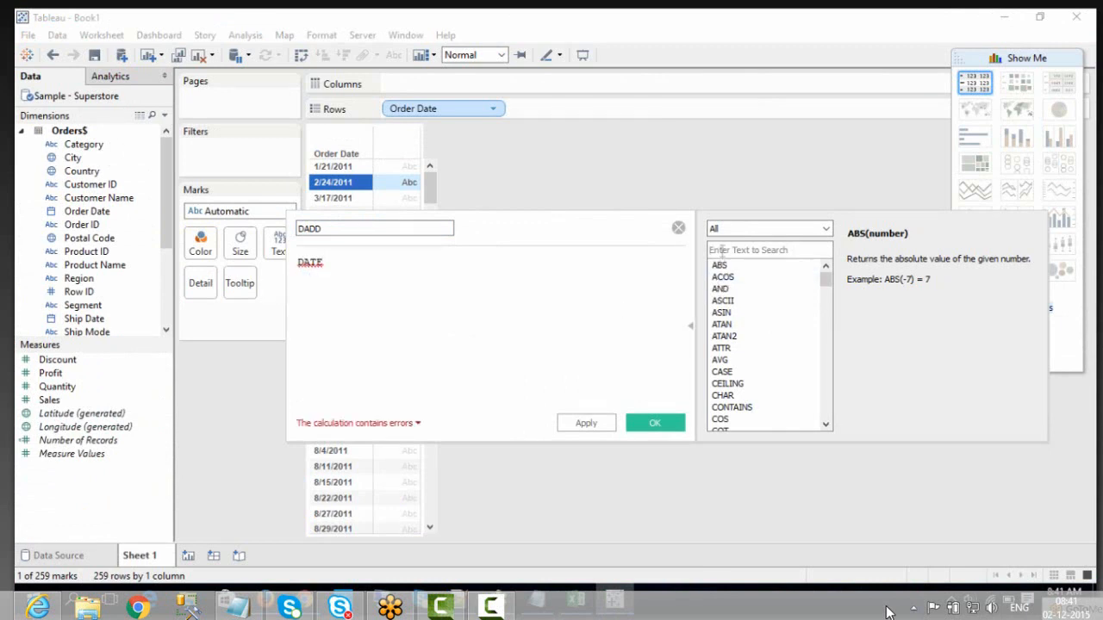
{"action": "left_click", "coordinate": [725, 229]}
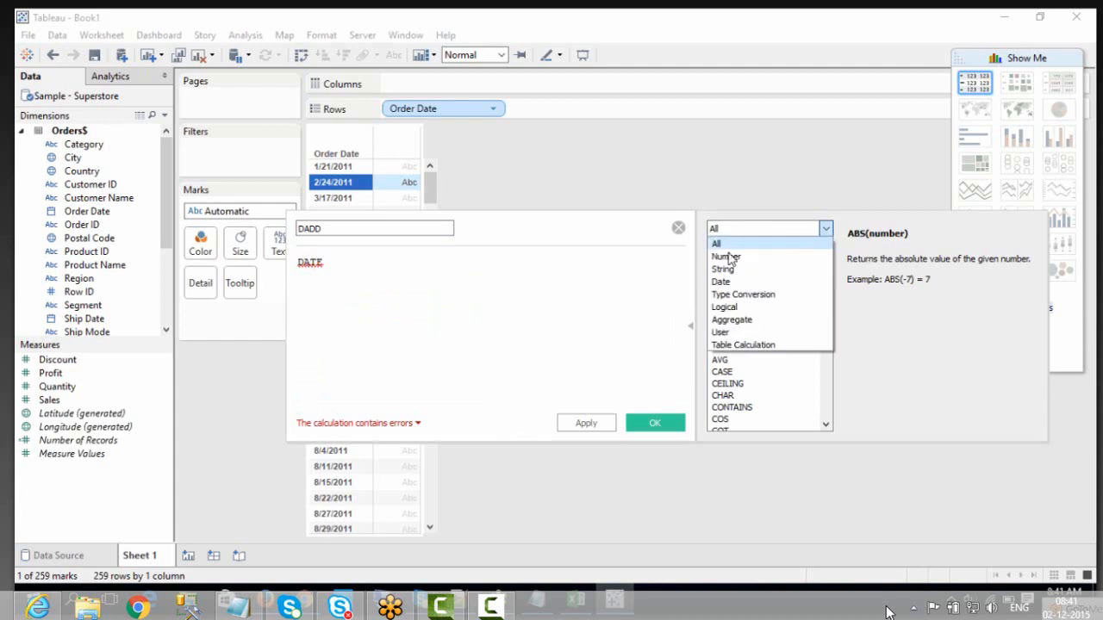
{"action": "left_click", "coordinate": [738, 283]}
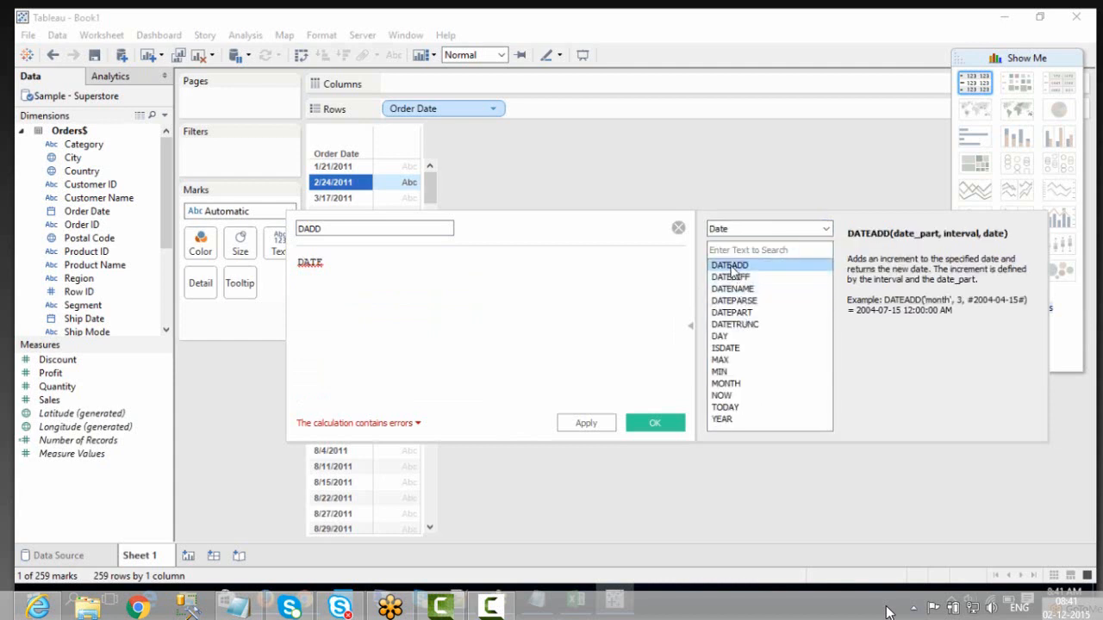
{"action": "double_click", "coordinate": [731, 265]}
{"action": "left_click_drag", "start_coordinate": [381, 244], "coordinate": [305, 246]}
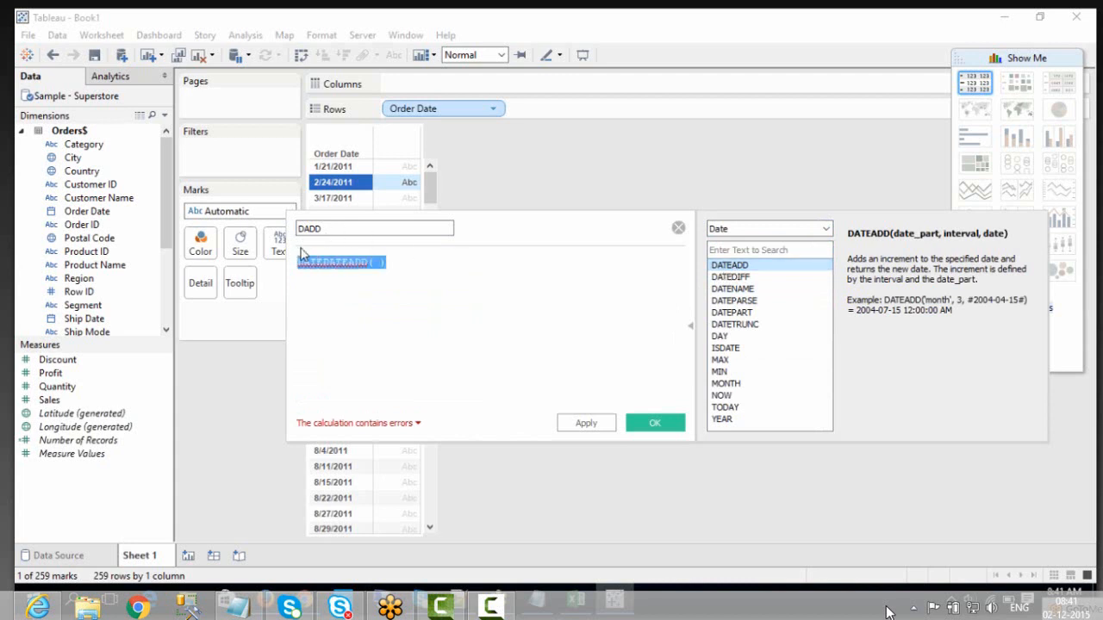
{"action": "double_click", "coordinate": [729, 264]}
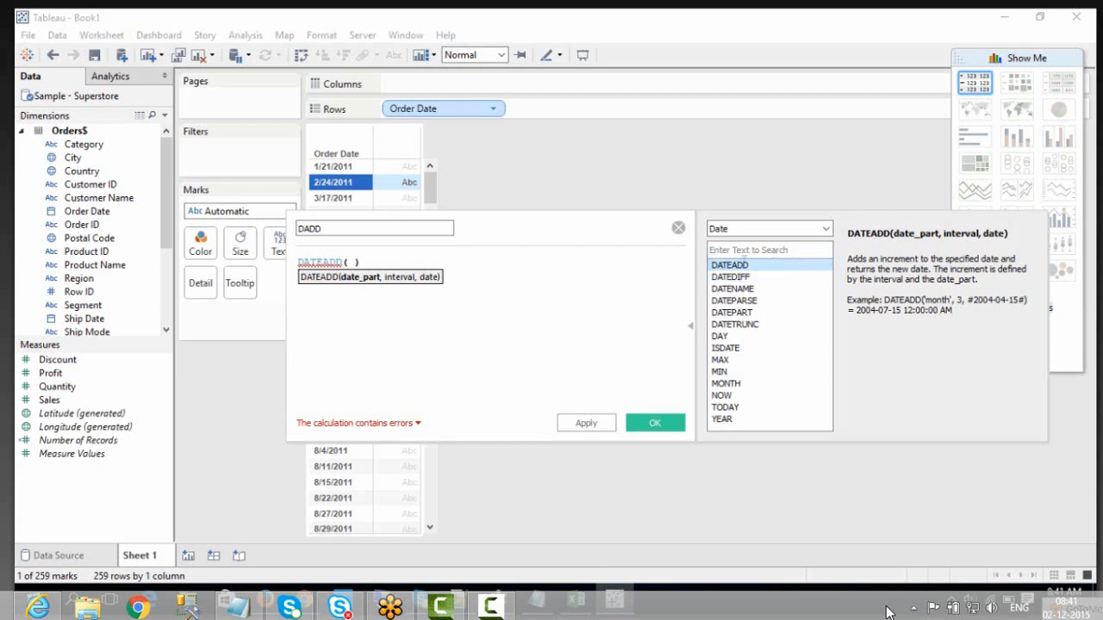
Compare the All and Date categories of the function list and view the DATEADD description
{"action": "left_click", "coordinate": [743, 229]}
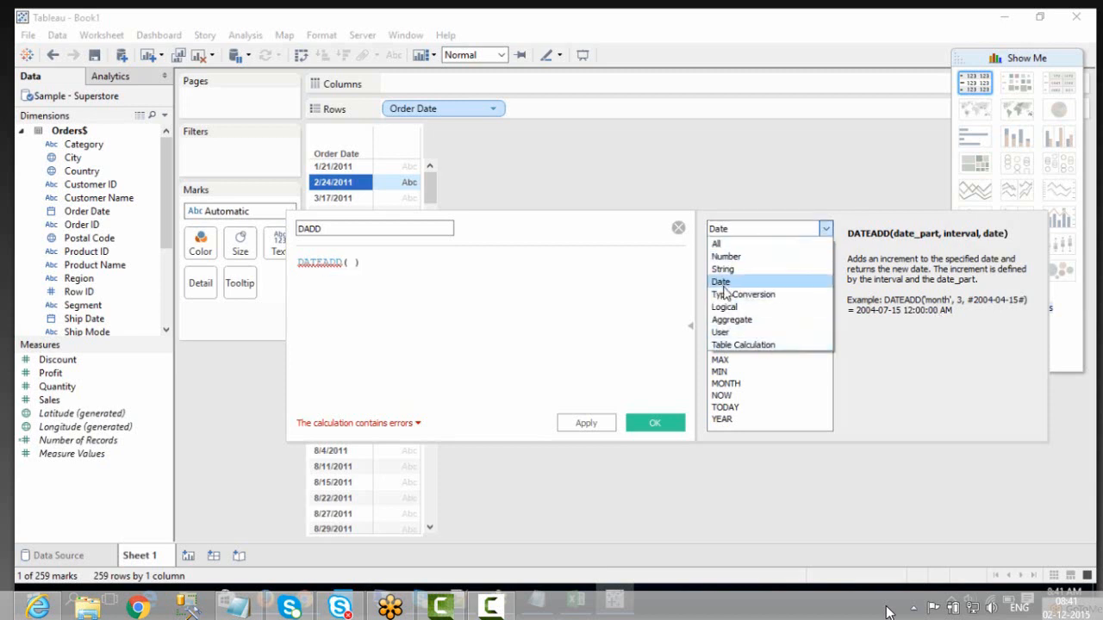
{"action": "left_click", "coordinate": [726, 282]}
{"action": "left_click", "coordinate": [740, 230]}
{"action": "left_click", "coordinate": [717, 241]}
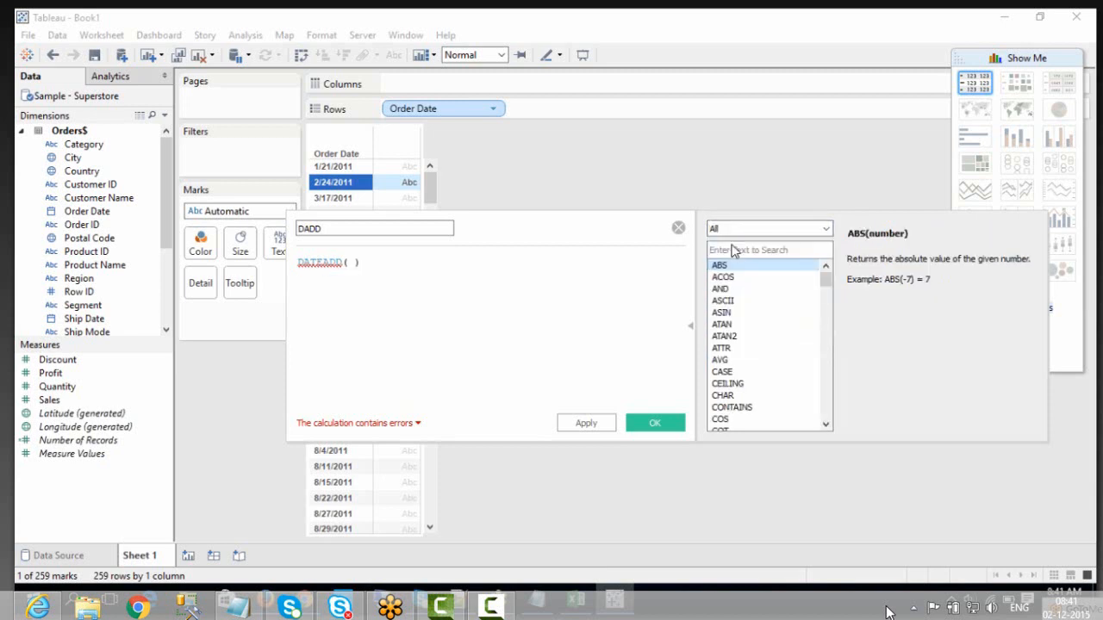
{"action": "left_click", "coordinate": [722, 229]}
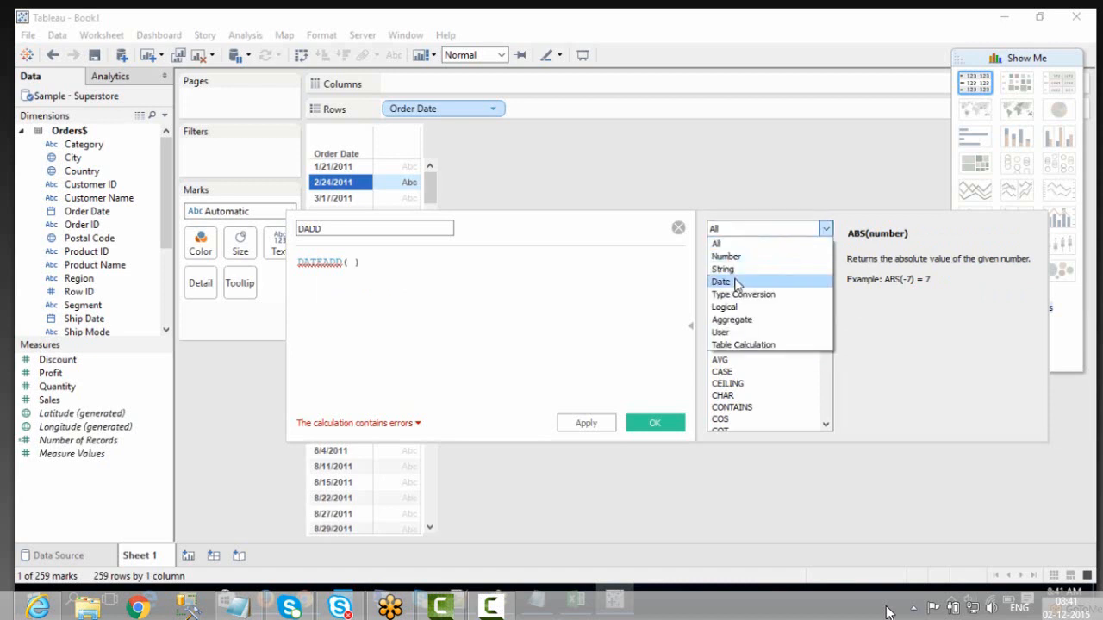
{"action": "left_click", "coordinate": [733, 283]}
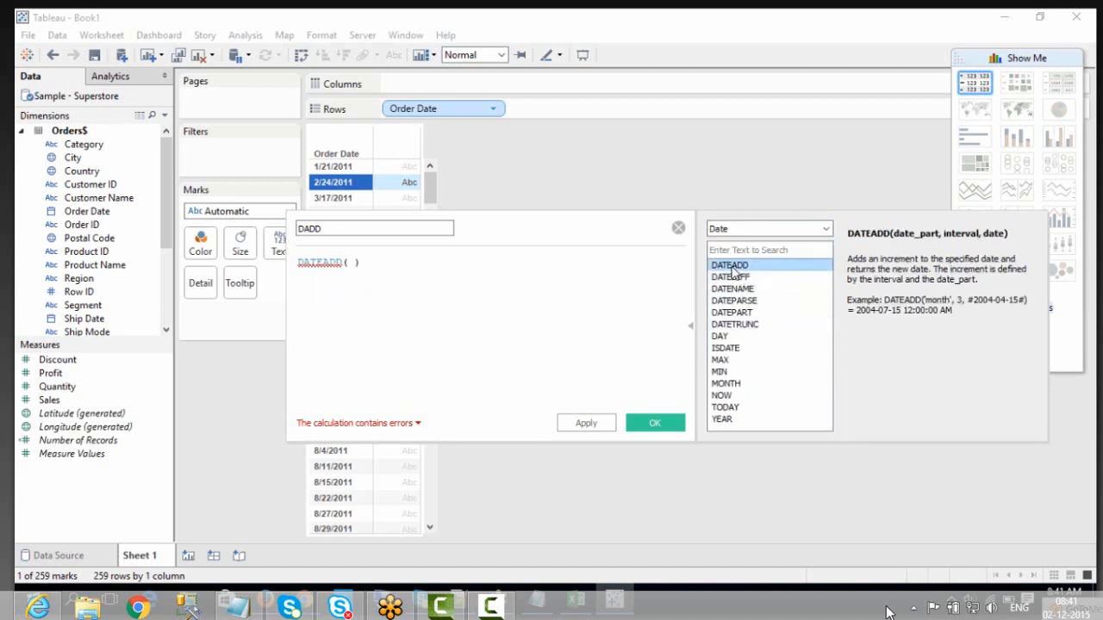
Switch to the Excel notes and copy the formula DATEADD ('day', 5, [Order Date]) without its equals sign
{"action": "left_click", "coordinate": [572, 602]}
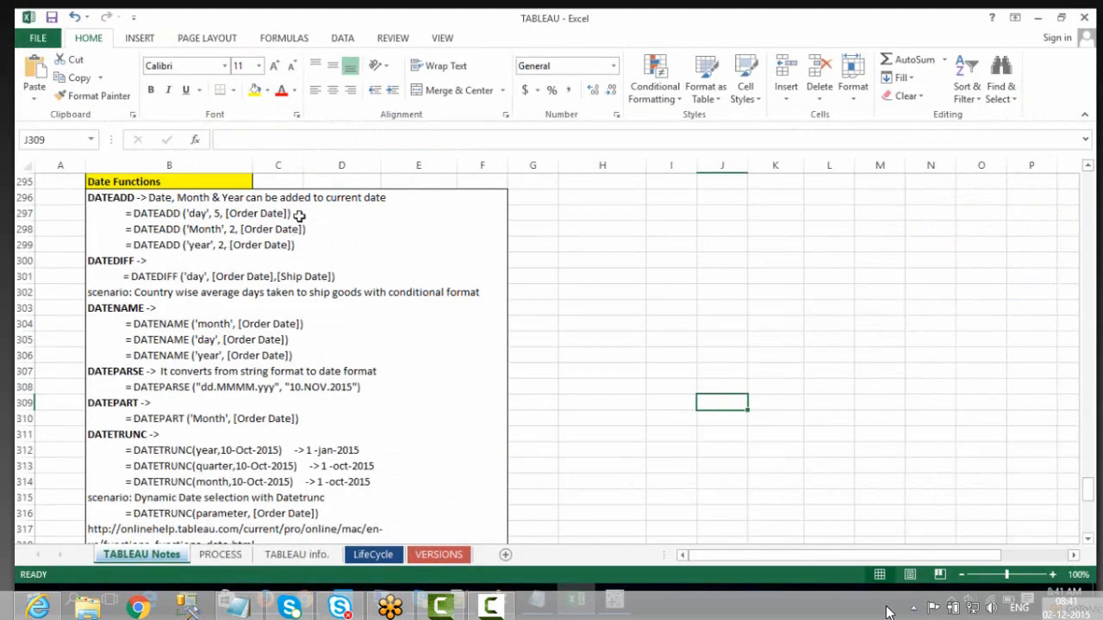
{"action": "double_click", "coordinate": [299, 216]}
{"action": "left_click_drag", "start_coordinate": [290, 213], "coordinate": [133, 214]}
{"action": "key", "text": "ctrl+c"}
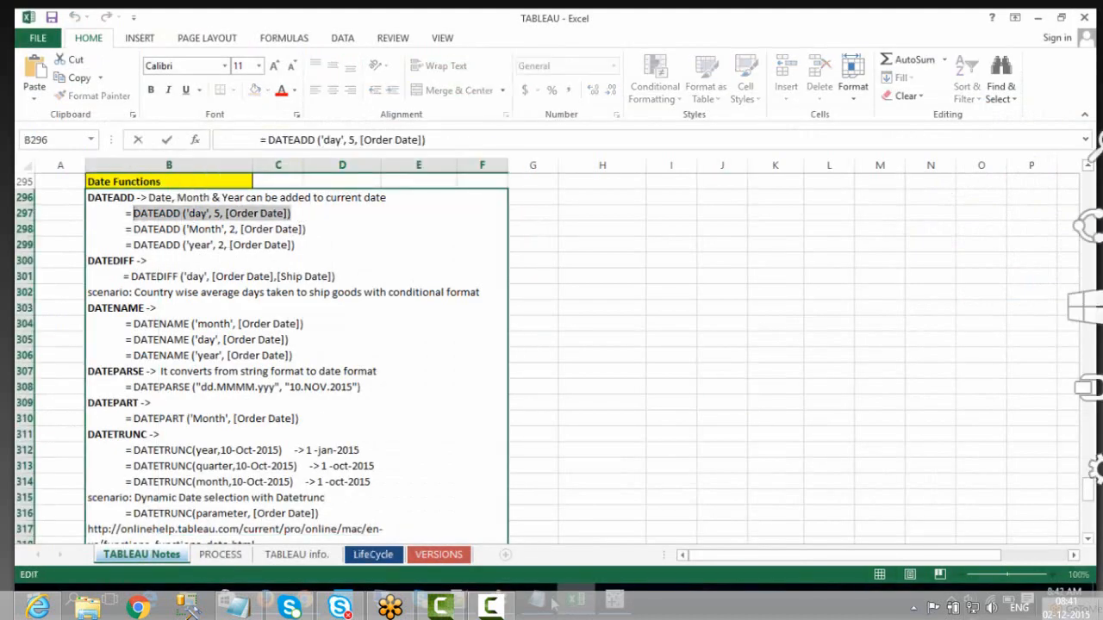
Switch to Tableau and replace the DADD formula with the copied DATEADD ('day', 5, [Order Date])
{"action": "left_click", "coordinate": [538, 603]}
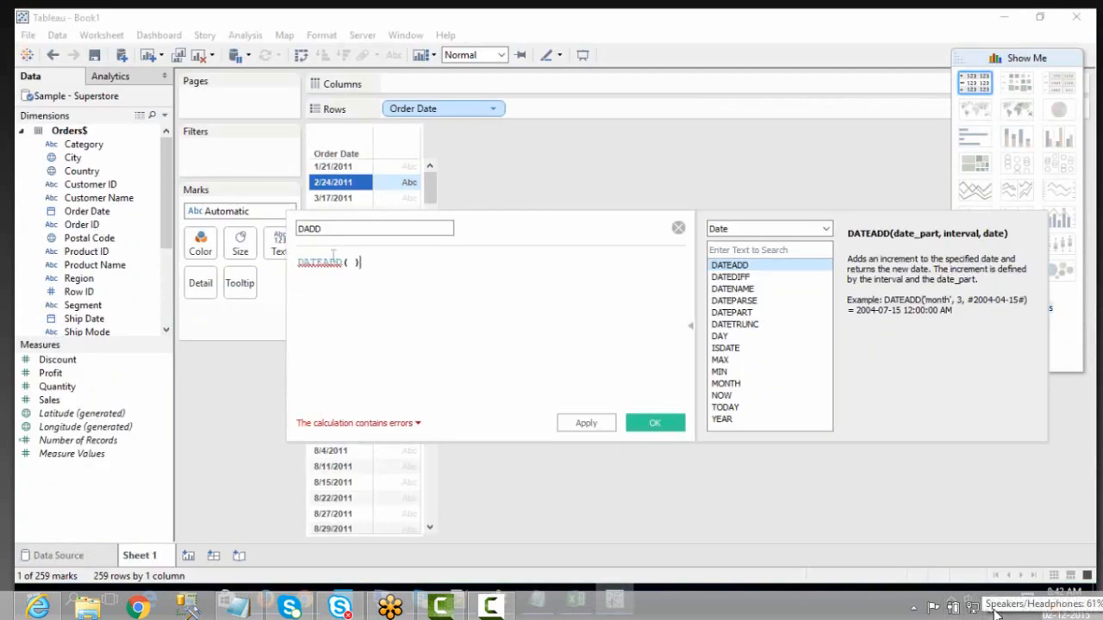
{"action": "left_click_drag", "start_coordinate": [360, 262], "coordinate": [284, 260]}
{"action": "left_click", "coordinate": [995, 612]}
{"action": "key", "text": "ctrl+v"}
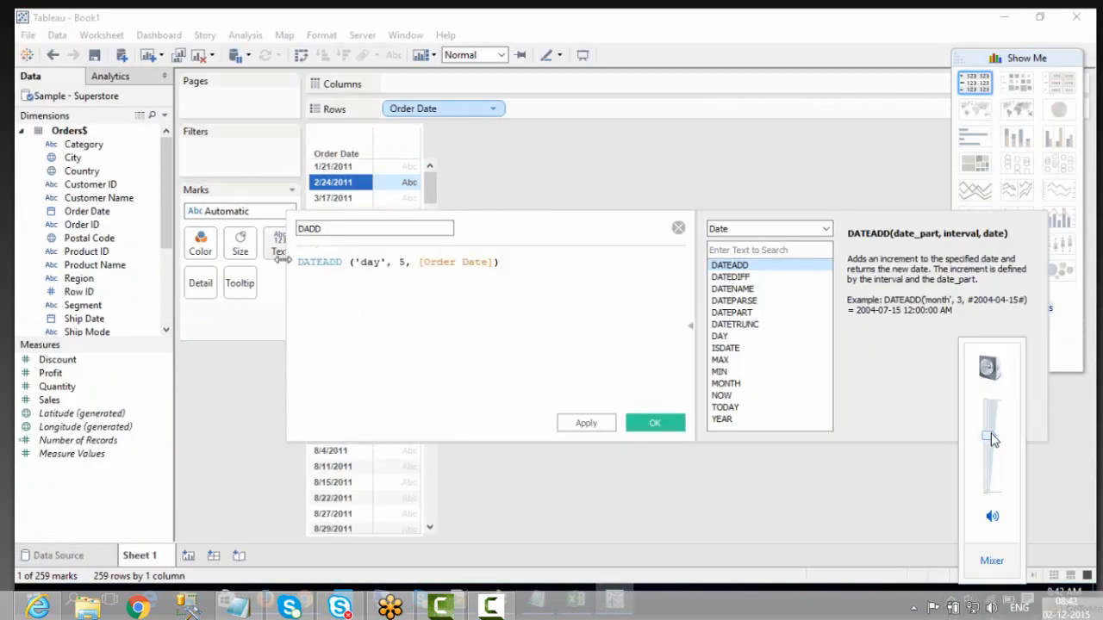
{"action": "left_click_drag", "start_coordinate": [991, 439], "coordinate": [990, 446]}
Review the interval and date arguments of the DATEADD formula, then apply and save the DADD calculated field
{"action": "left_click_drag", "start_coordinate": [406, 262], "coordinate": [398, 261]}
{"action": "left_click", "coordinate": [461, 262]}
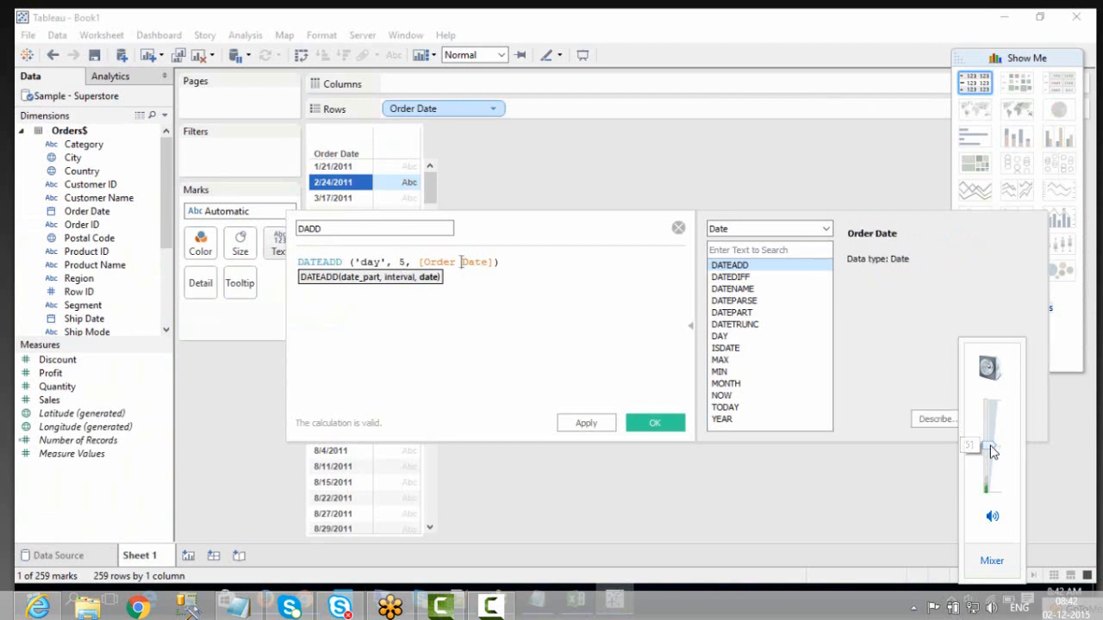
{"action": "left_click", "coordinate": [321, 262]}
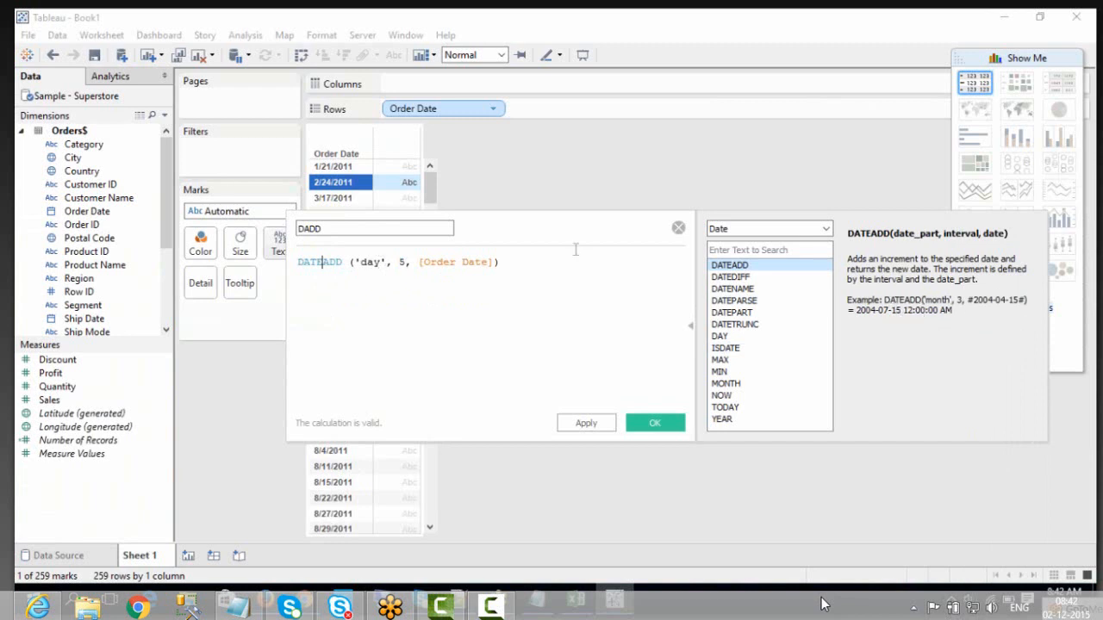
{"action": "left_click", "coordinate": [593, 426]}
{"action": "left_click", "coordinate": [652, 425]}
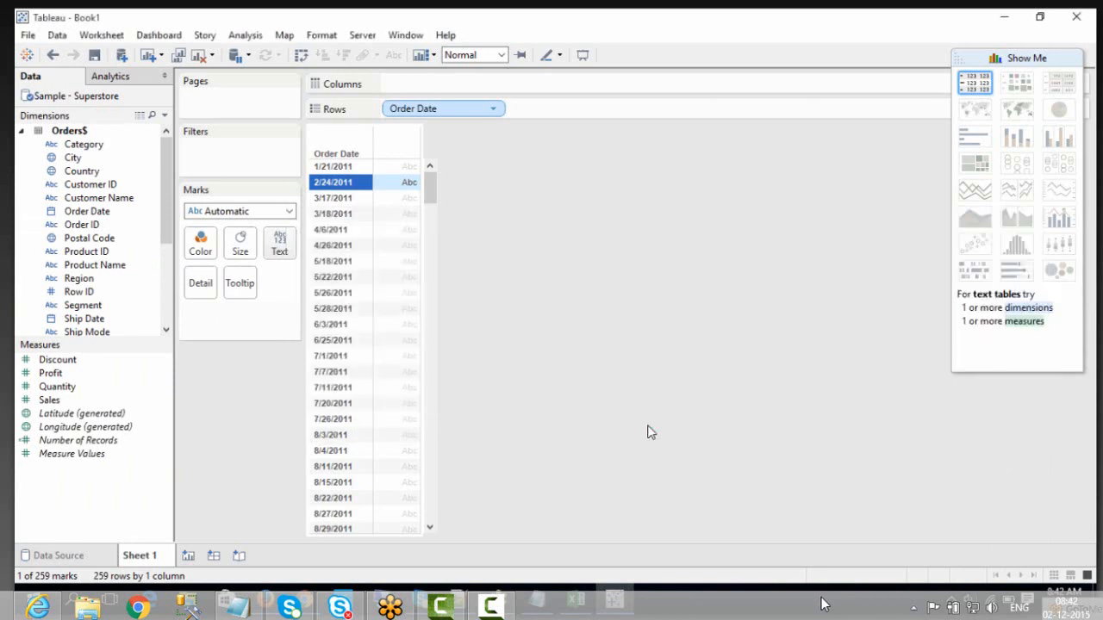
Add the DADD field to the rows after Order Date
{"action": "scroll", "coordinate": [170, 318], "scroll_direction": "down", "scroll_amount": 3}
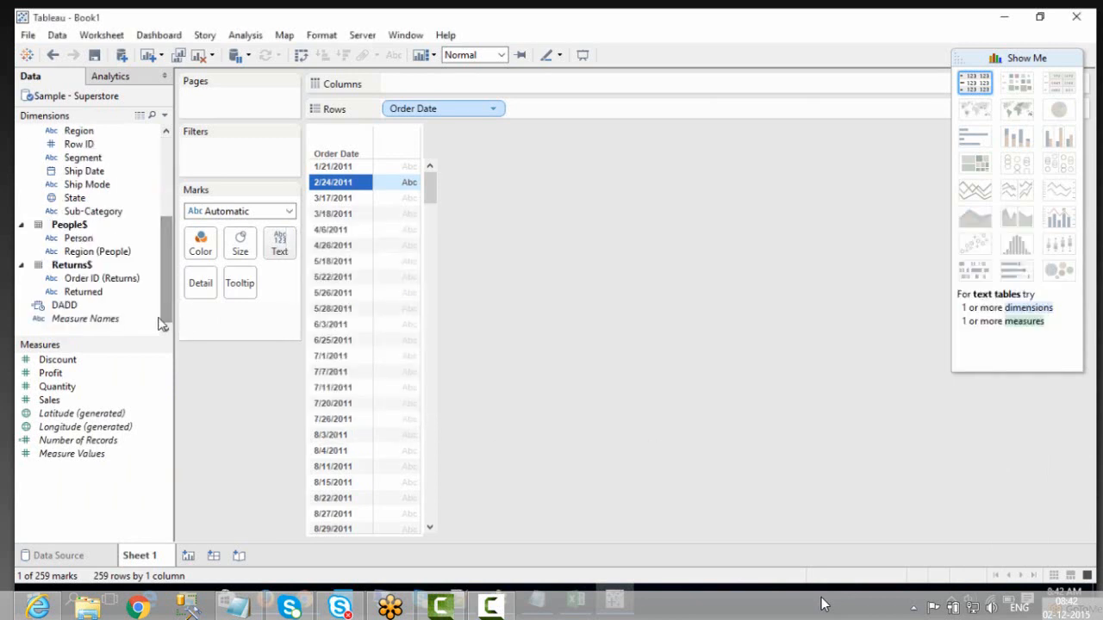
{"action": "left_click", "coordinate": [86, 305]}
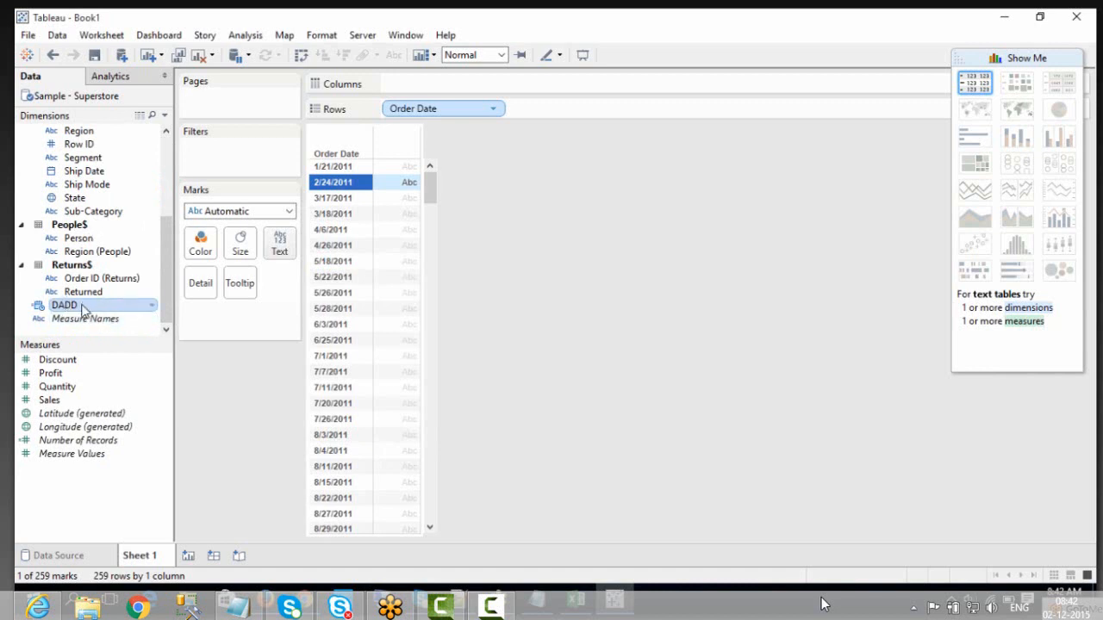
{"action": "mouse_move", "coordinate": [83, 310]}
{"action": "left_mouse_down"}
{"action": "mouse_move", "coordinate": [551, 190]}
{"action": "mouse_move", "coordinate": [551, 116]}
{"action": "left_mouse_up"}
{"action": "left_click_drag", "start_coordinate": [617, 234], "coordinate": [617, 234]}
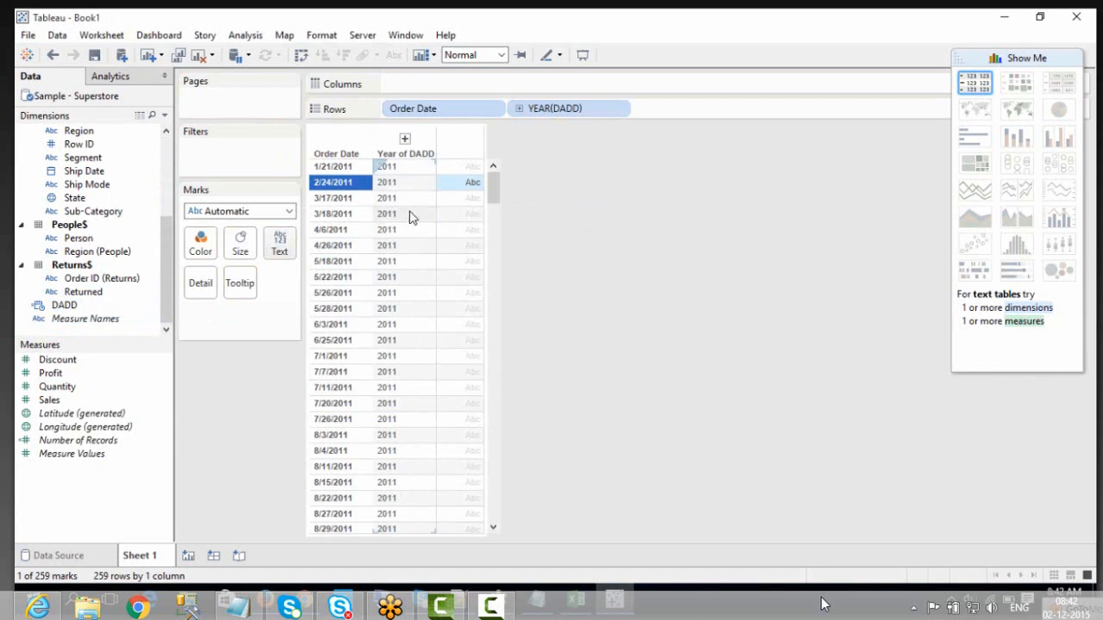
Set the DADD field on the rows to Exact Date and make it Discrete
{"action": "right_click", "coordinate": [566, 109]}
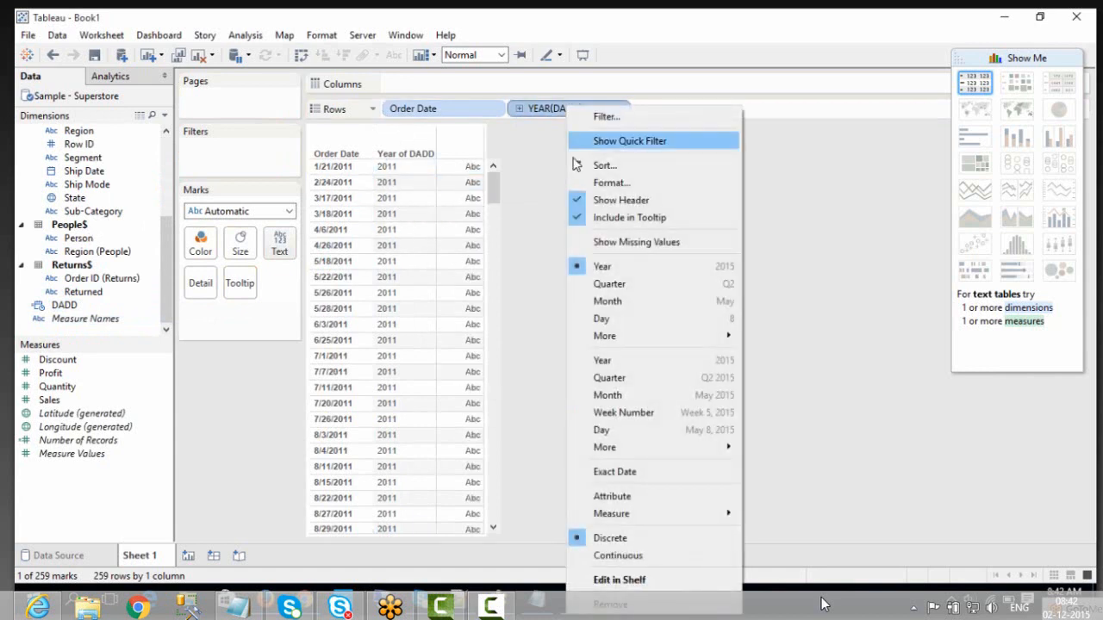
{"action": "left_click", "coordinate": [622, 473]}
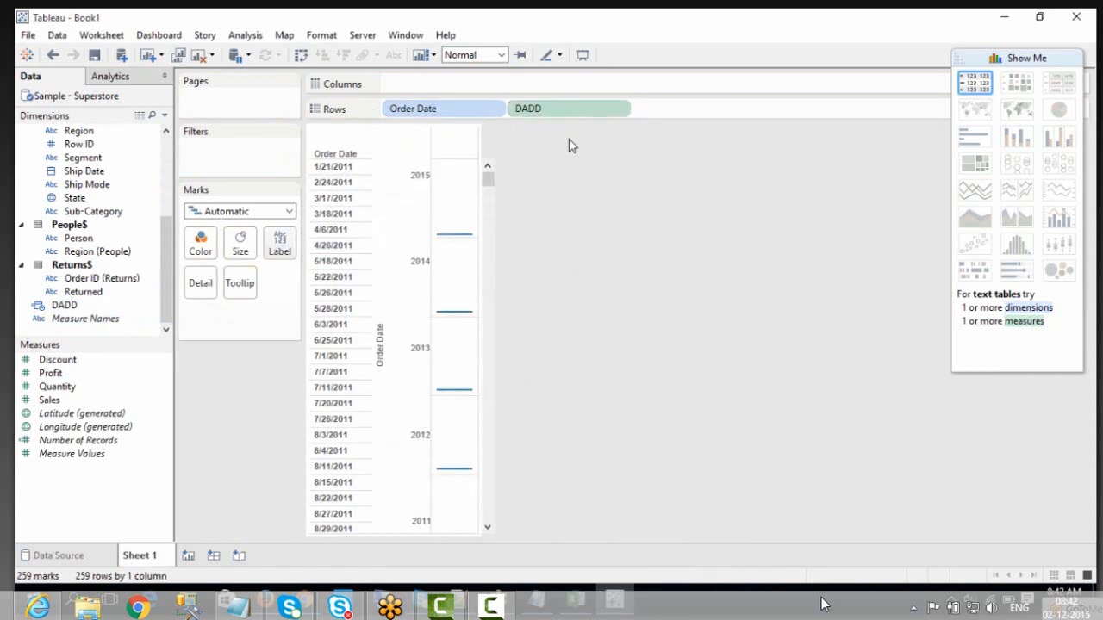
{"action": "right_click", "coordinate": [559, 115]}
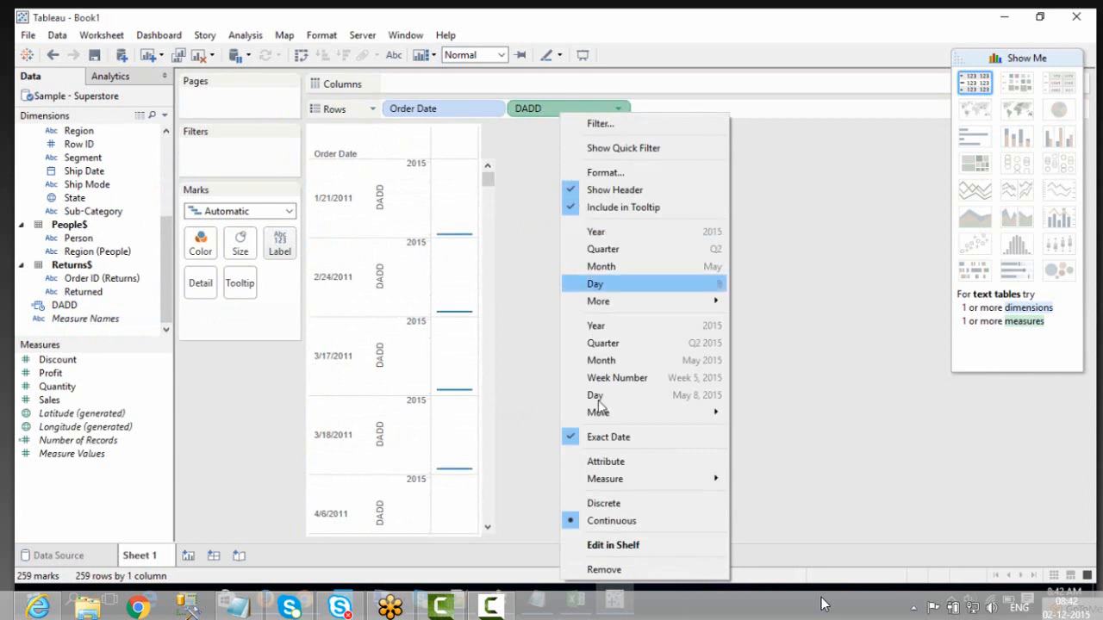
{"action": "left_click", "coordinate": [599, 503]}
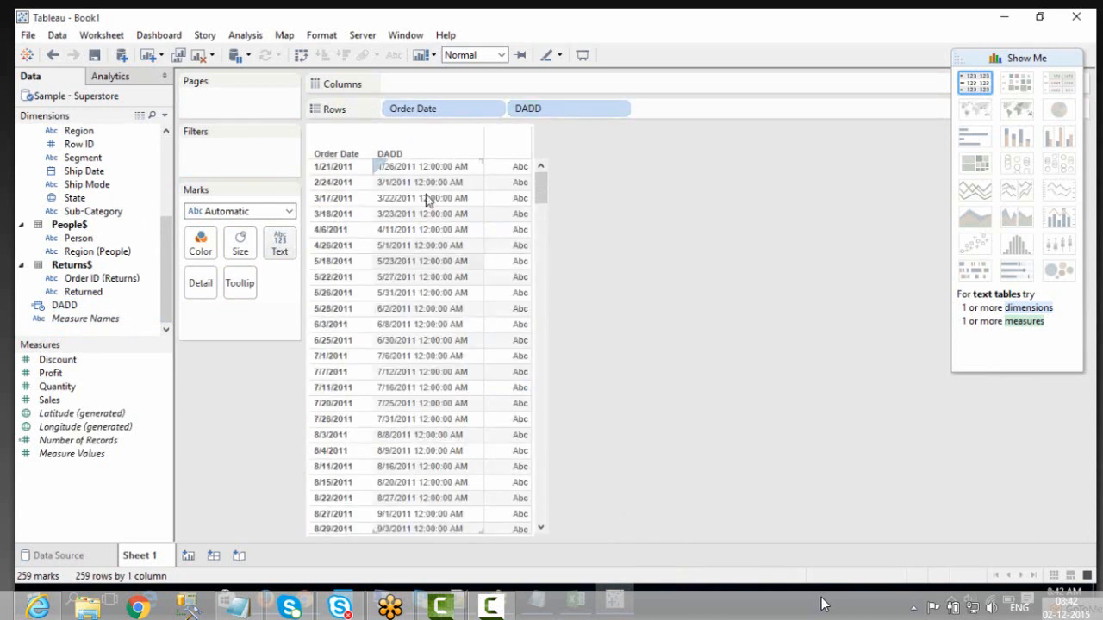
Compare the Order Date and DADD values in the first row of the table
{"action": "left_click", "coordinate": [341, 169]}
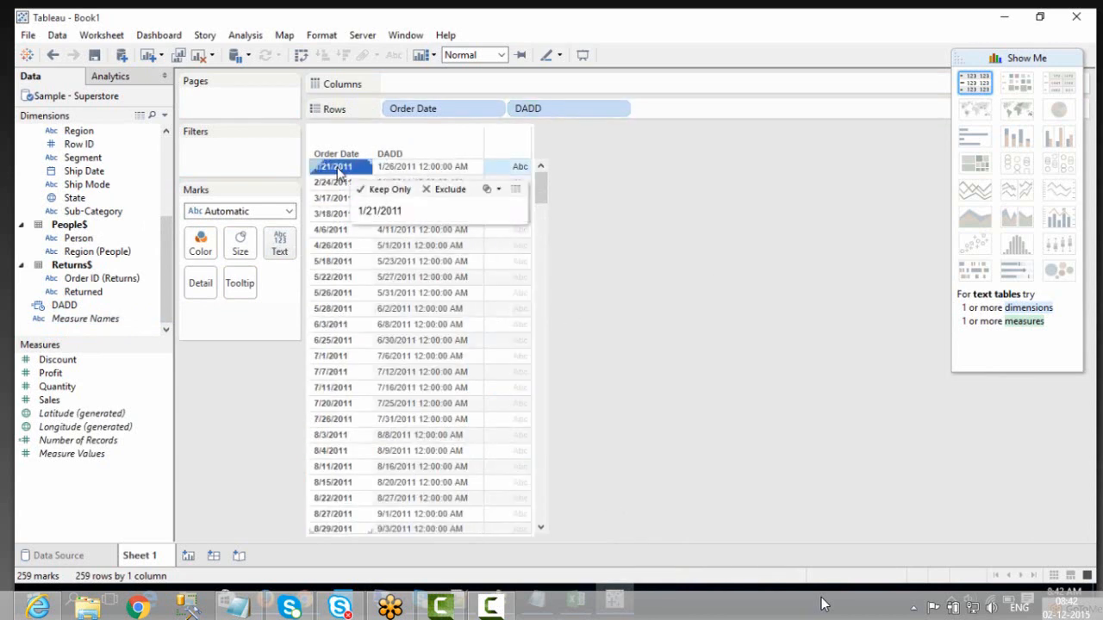
{"action": "left_click", "coordinate": [394, 170]}
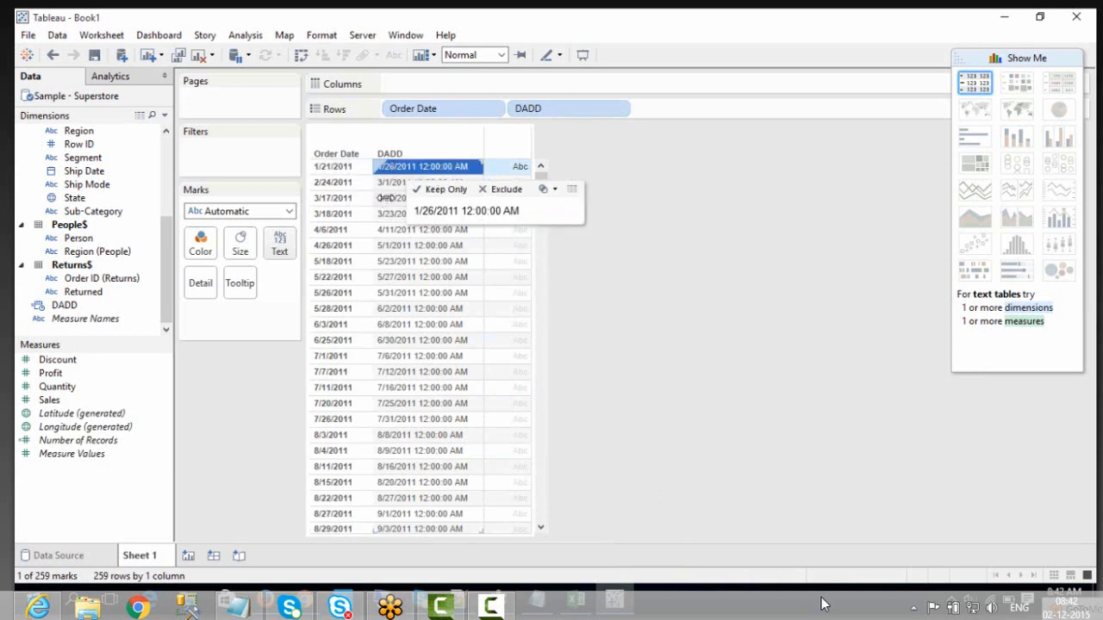
{"action": "left_click", "coordinate": [339, 169]}
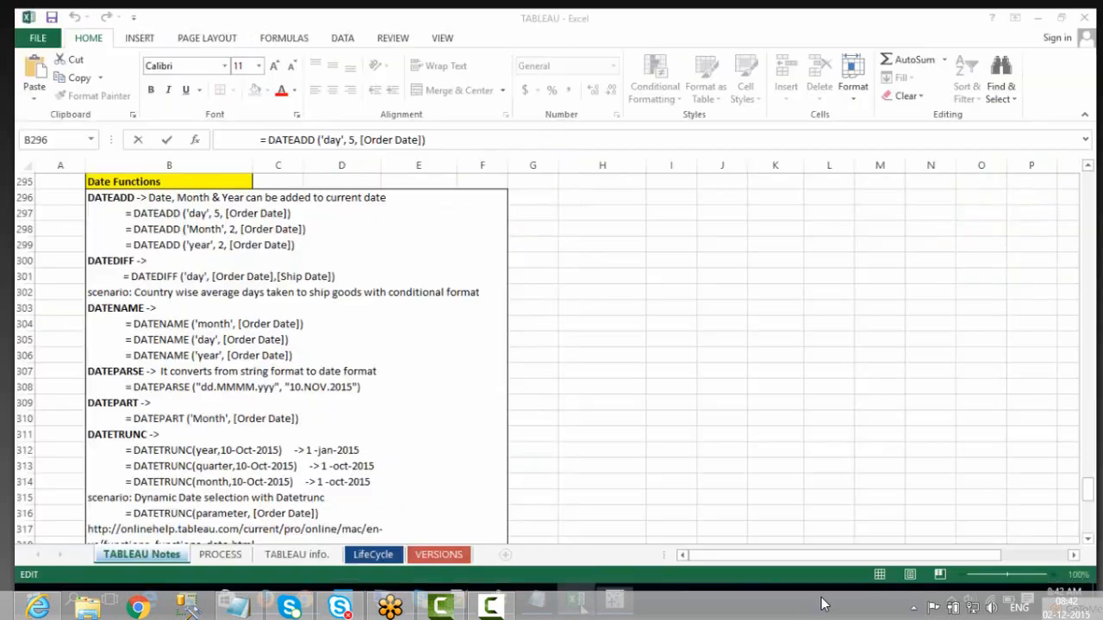
Switch to the Excel notes and review the 'day', 5 and [Order Date] arguments of the first DATEADD example
{"action": "left_click", "coordinate": [577, 603]}
{"action": "left_click", "coordinate": [336, 219]}
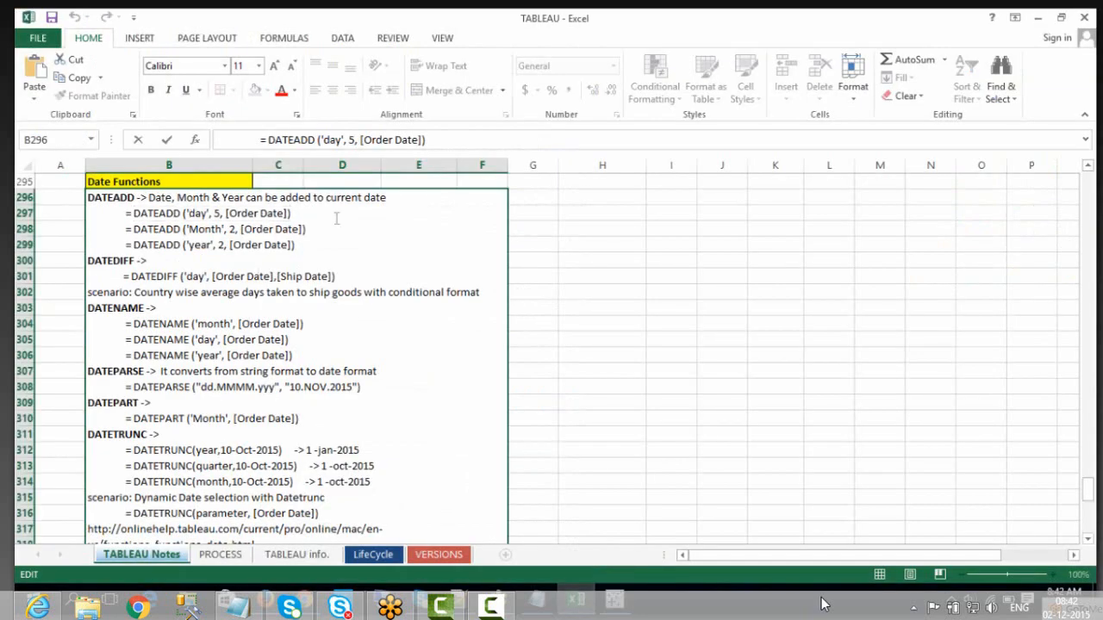
{"action": "double_click", "coordinate": [202, 213]}
{"action": "double_click", "coordinate": [217, 214]}
{"action": "left_click_drag", "start_coordinate": [227, 214], "coordinate": [287, 214]}
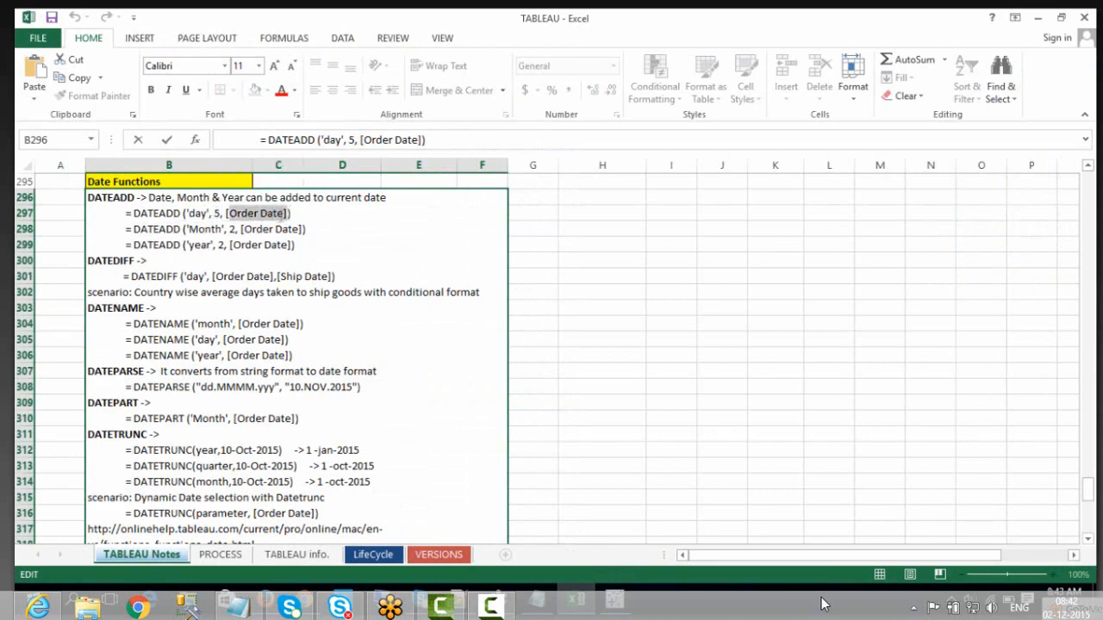
Switch to Tableau and compare Order Date with DADD in the 3/18/2011 and 4/6/2011 rows
{"action": "left_click", "coordinate": [616, 600]}
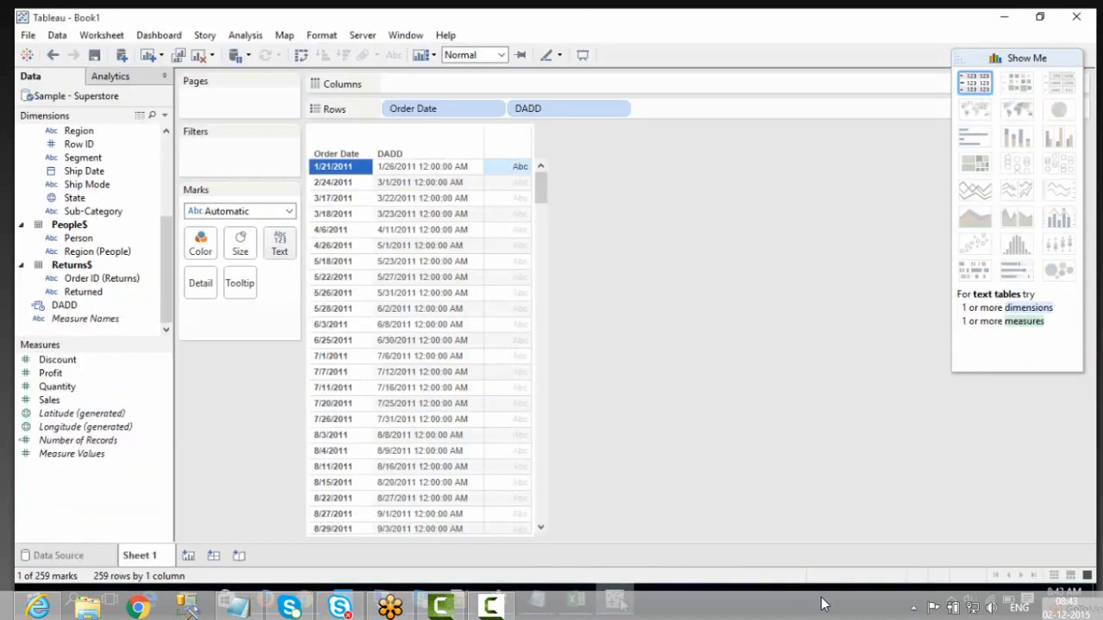
{"action": "left_click", "coordinate": [329, 215]}
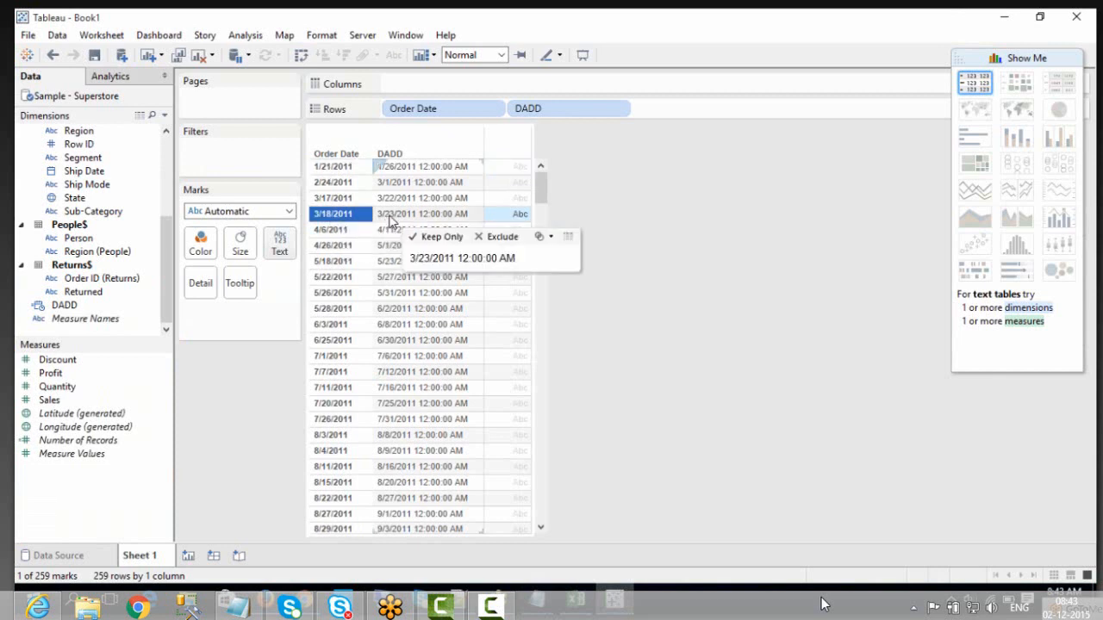
{"action": "left_click", "coordinate": [389, 216]}
{"action": "left_click", "coordinate": [333, 230]}
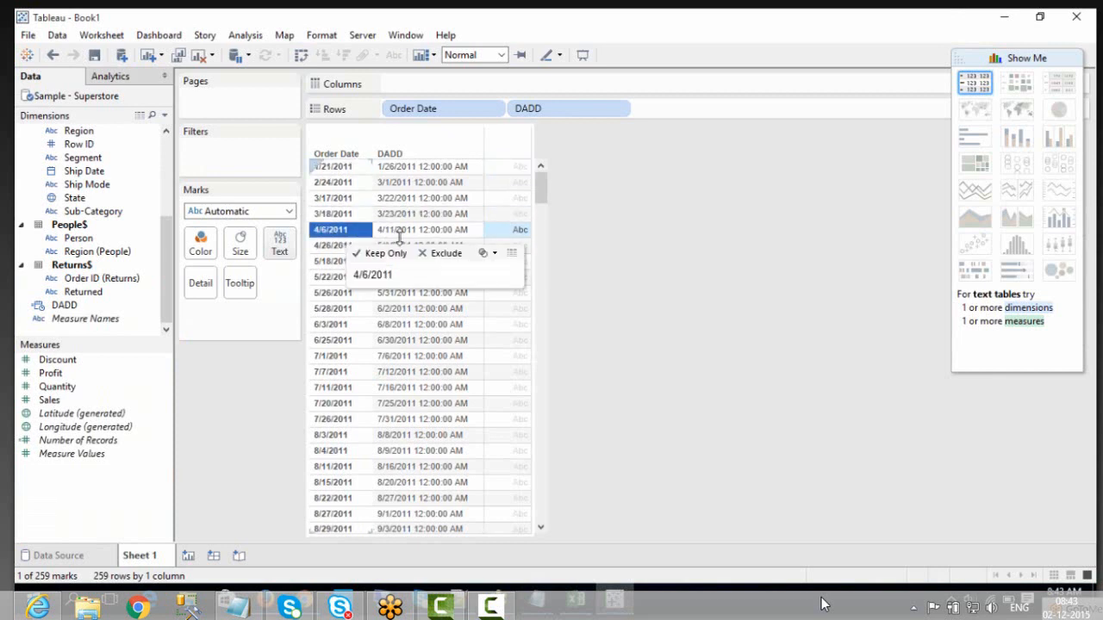
Duplicate the DADD calculated field and open the copy for editing
{"action": "right_click", "coordinate": [99, 305]}
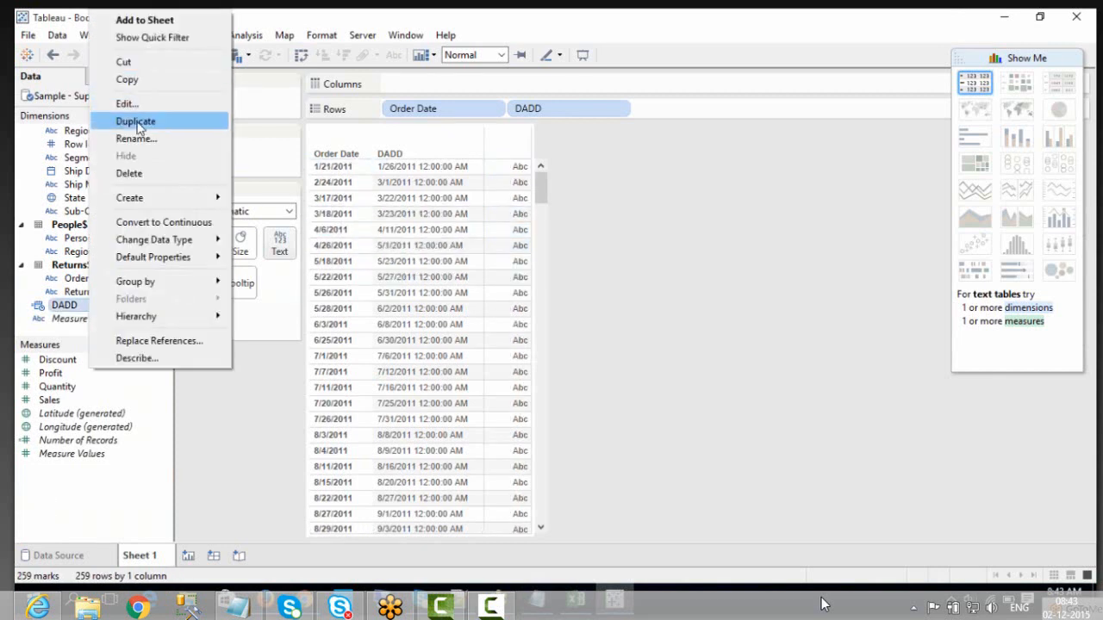
{"action": "left_click", "coordinate": [135, 121]}
{"action": "right_click", "coordinate": [89, 315]}
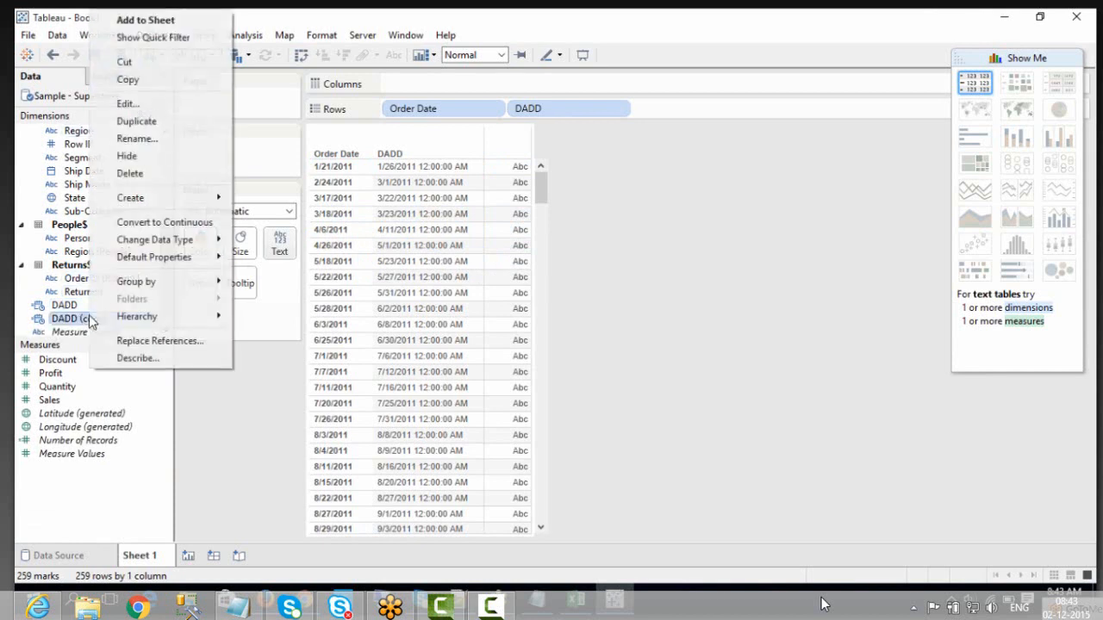
{"action": "left_click", "coordinate": [132, 105]}
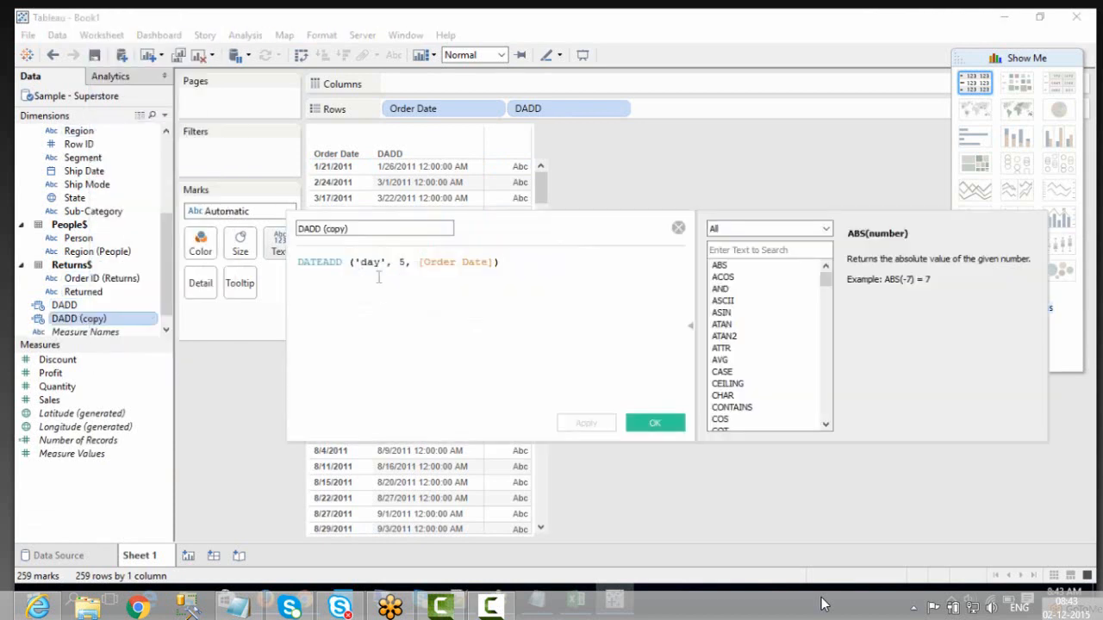
Switch to the Excel notes, locate the 'Month' argument in the second DATEADD example and return to Tableau
{"action": "left_click_drag", "start_coordinate": [380, 262], "coordinate": [374, 262]}
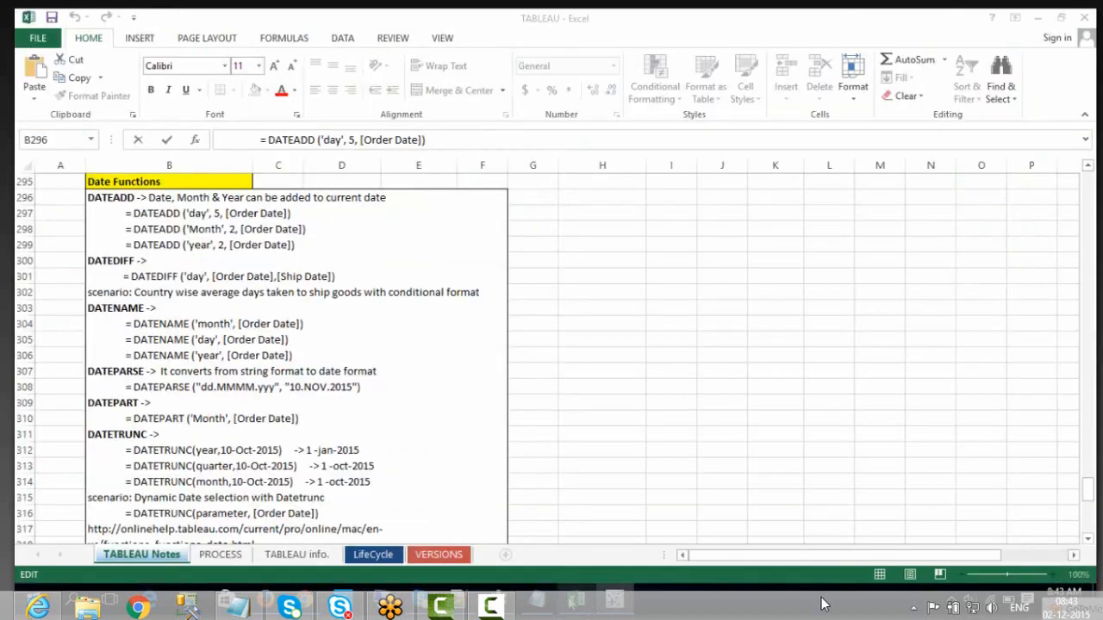
{"action": "key", "text": "alt+Tab"}
{"action": "left_click", "coordinate": [190, 229]}
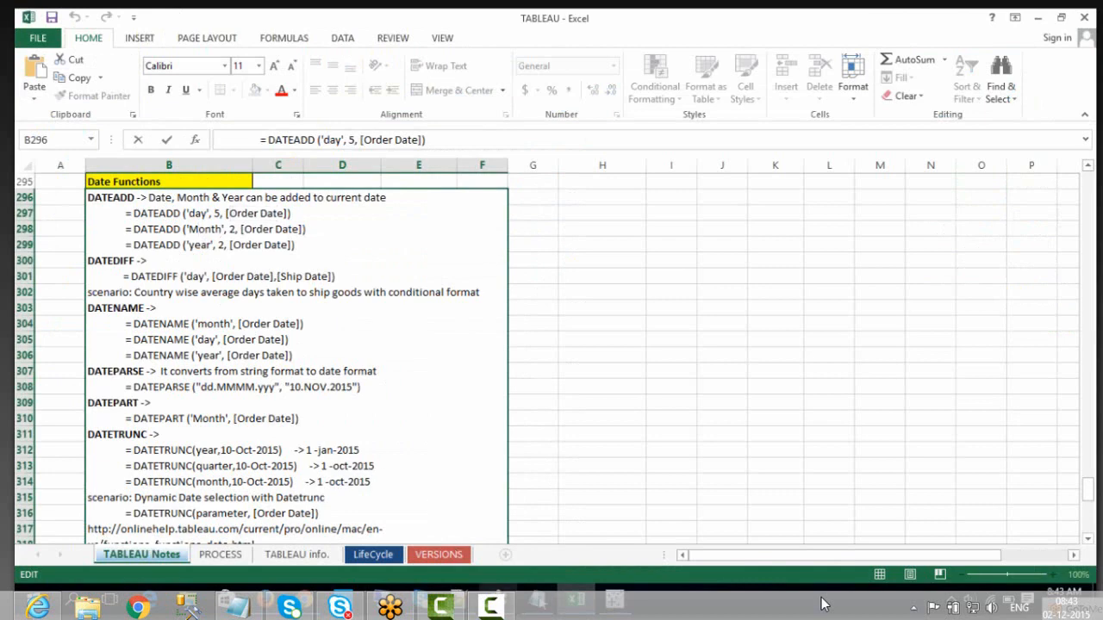
{"action": "left_click", "coordinate": [610, 603]}
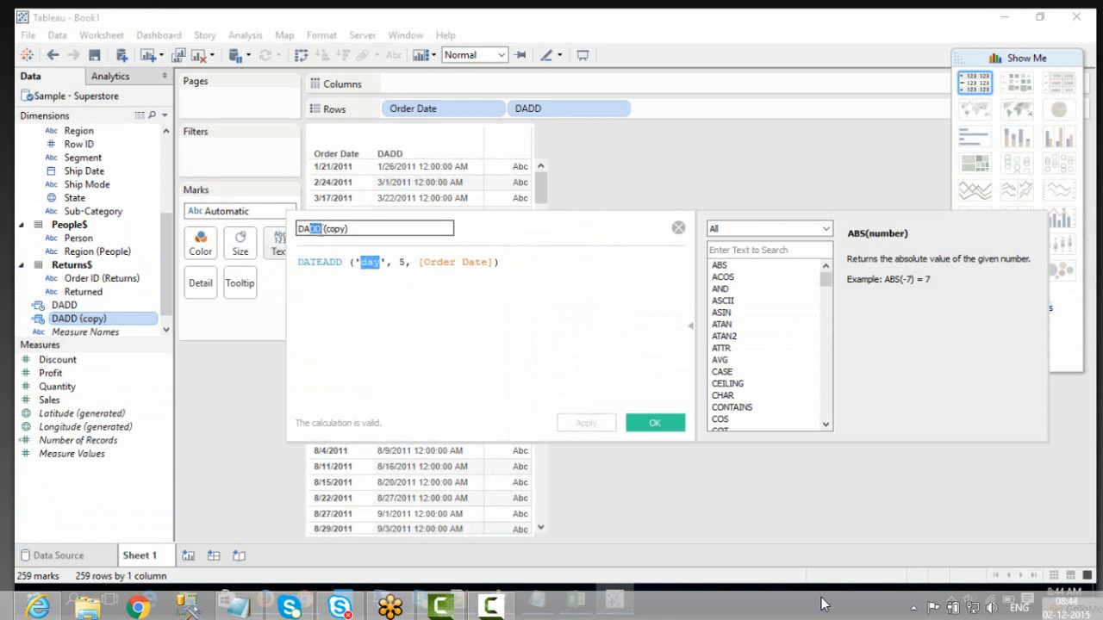
Rename the copied calculated field DAMonth, set its DATEADD interval to 3 and save the calculation
{"action": "key", "text": "BackSpace"}
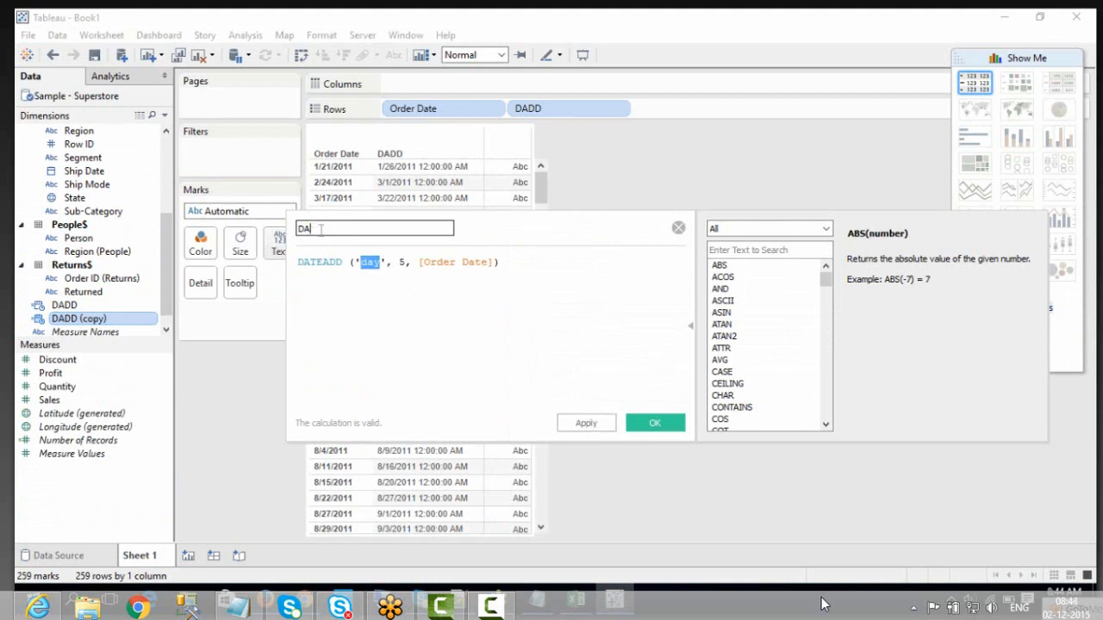
{"action": "type", "text": "Mmonth"}
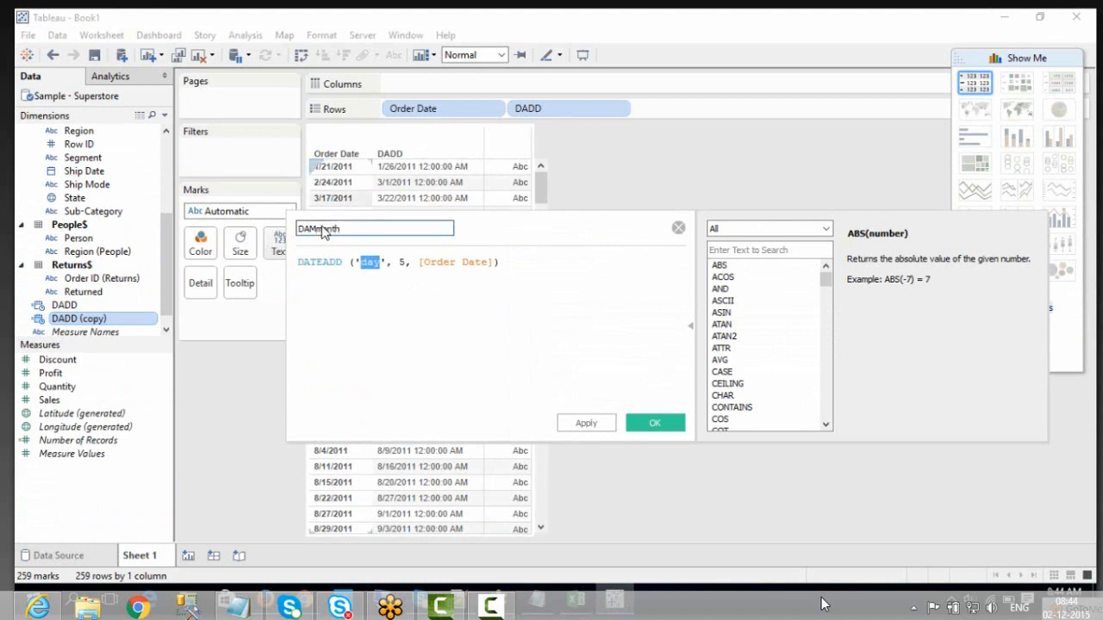
{"action": "left_click", "coordinate": [403, 263]}
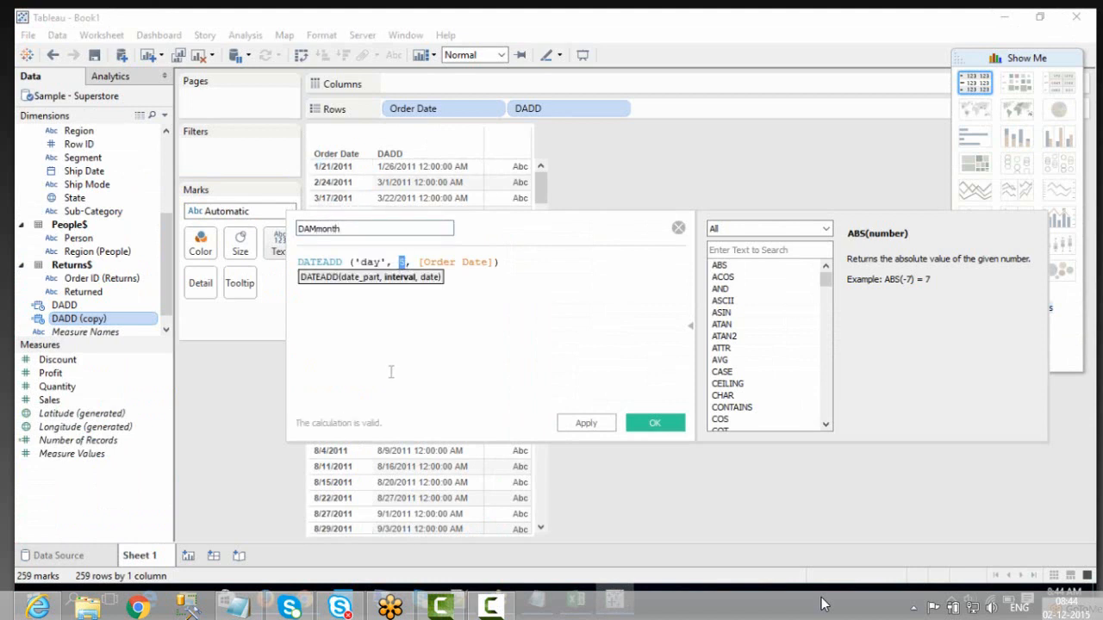
{"action": "type", "text": "3"}
{"action": "key", "text": "End"}
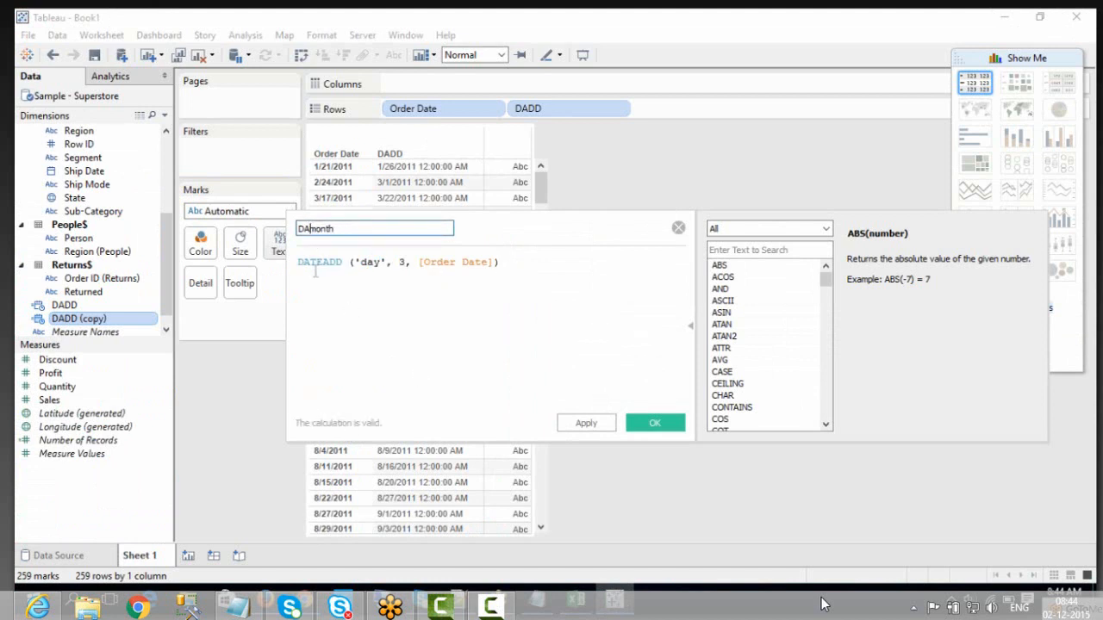
{"action": "key", "text": "Delete"}
{"action": "left_click", "coordinate": [579, 424]}
{"action": "left_click", "coordinate": [652, 424]}
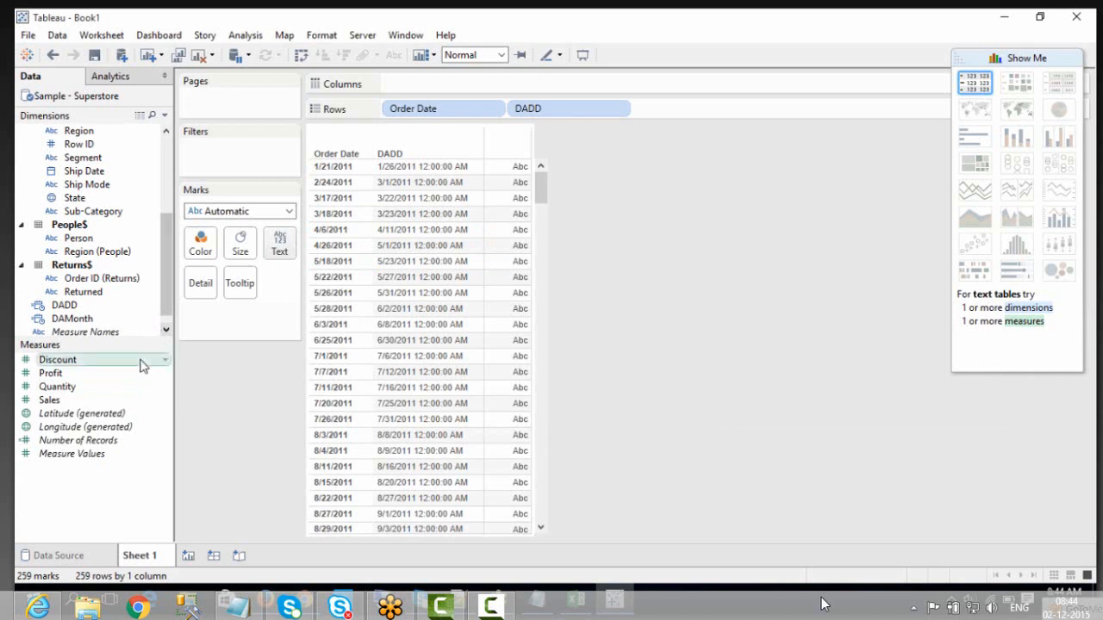
Show DAMonth on Rows as a discrete exact date beside Order Date, in place of DADD
{"action": "left_click_drag", "start_coordinate": [86, 319], "coordinate": [699, 110]}
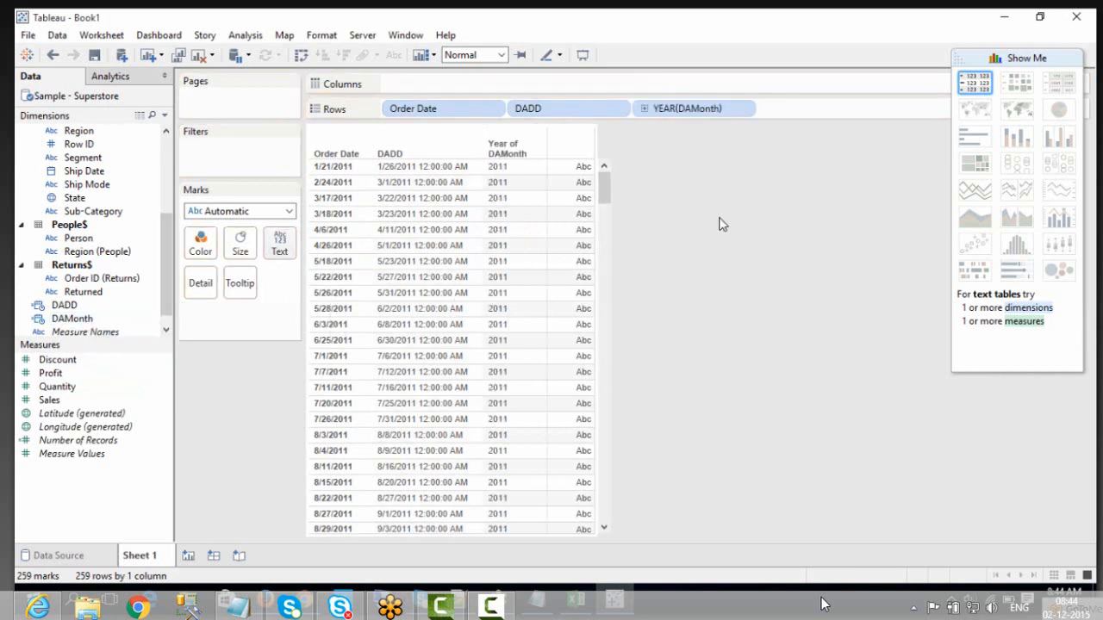
{"action": "right_click", "coordinate": [672, 115]}
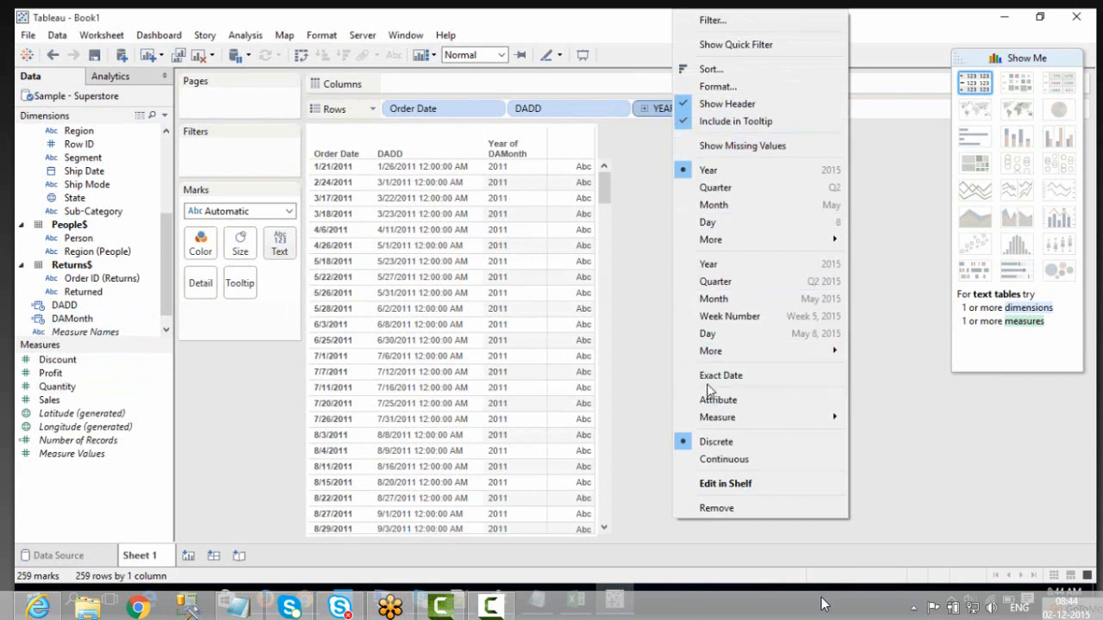
{"action": "left_click", "coordinate": [711, 378]}
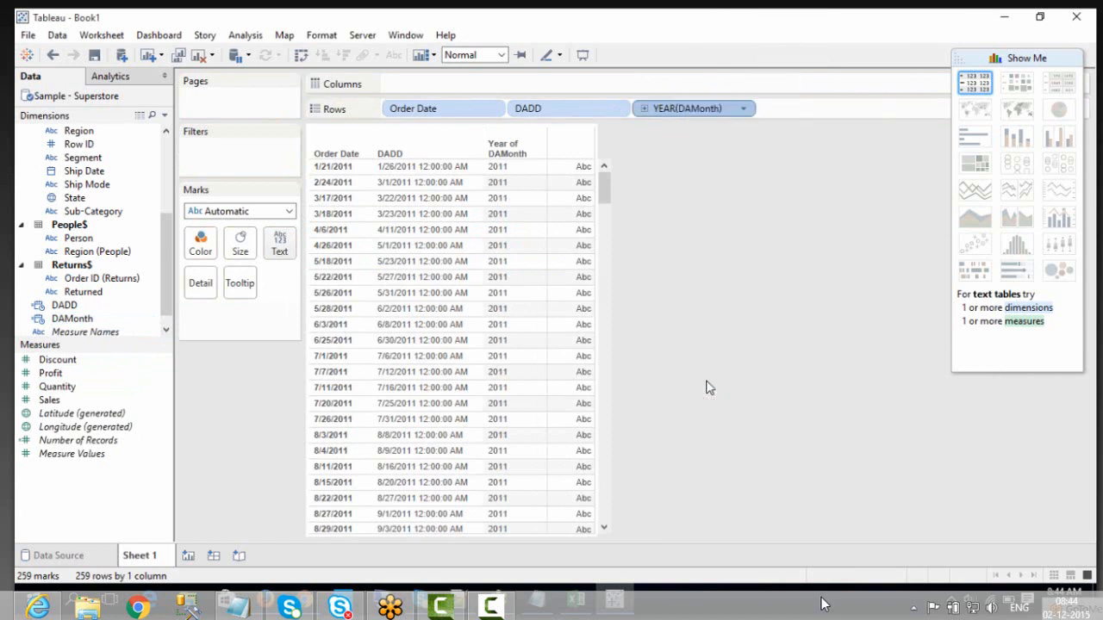
{"action": "right_click", "coordinate": [675, 115]}
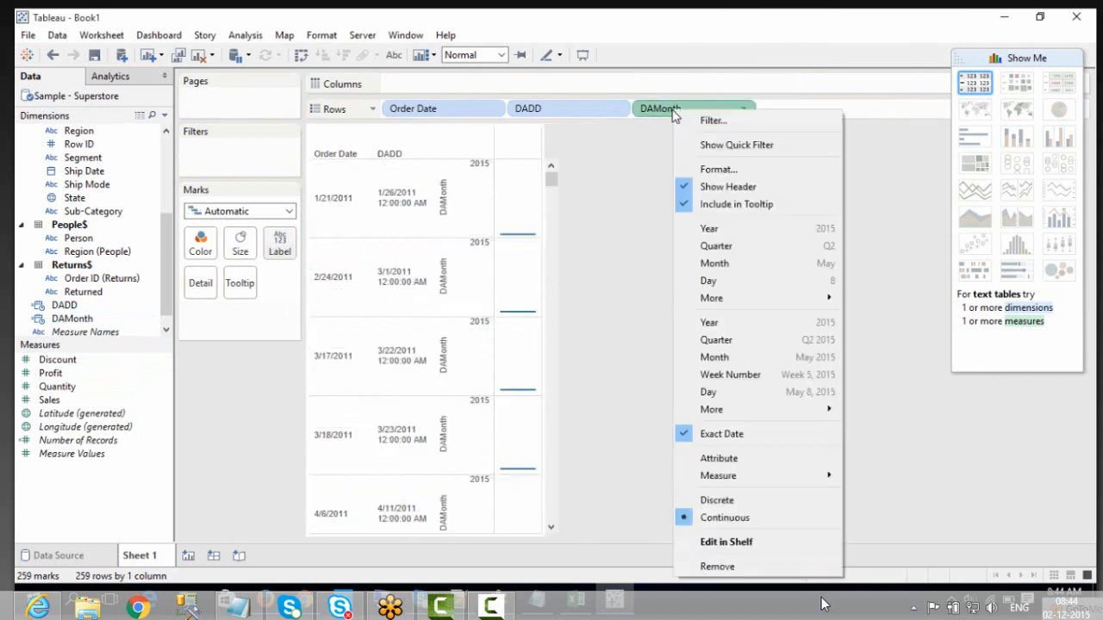
{"action": "left_click", "coordinate": [682, 500]}
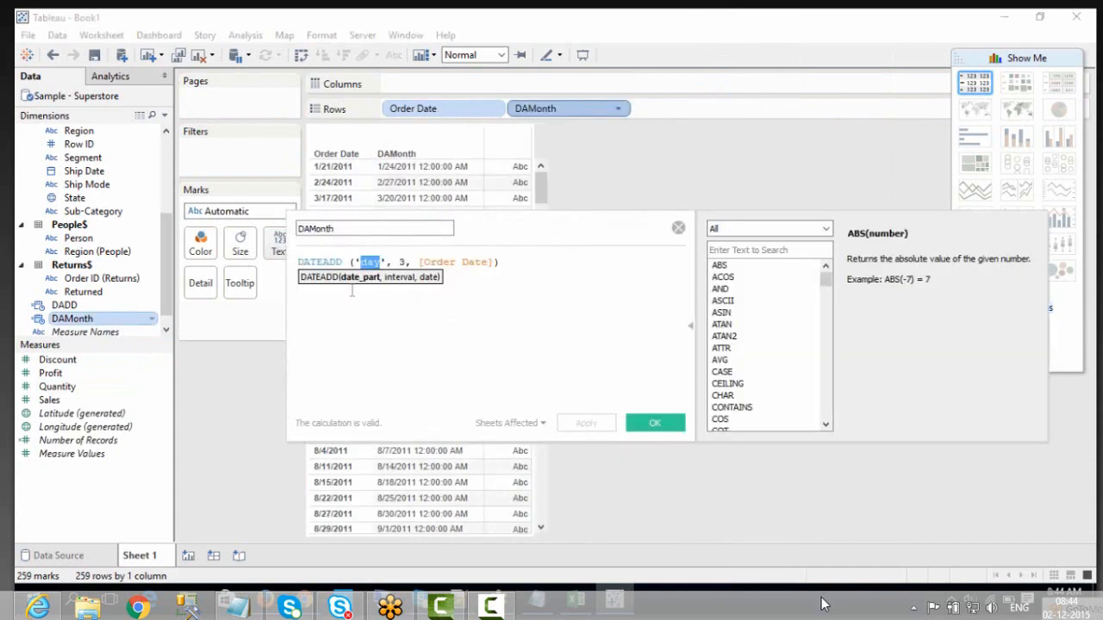
Set the date part in the DAMonth formula to 'month' and save the calculation
{"action": "type", "text": "month"}
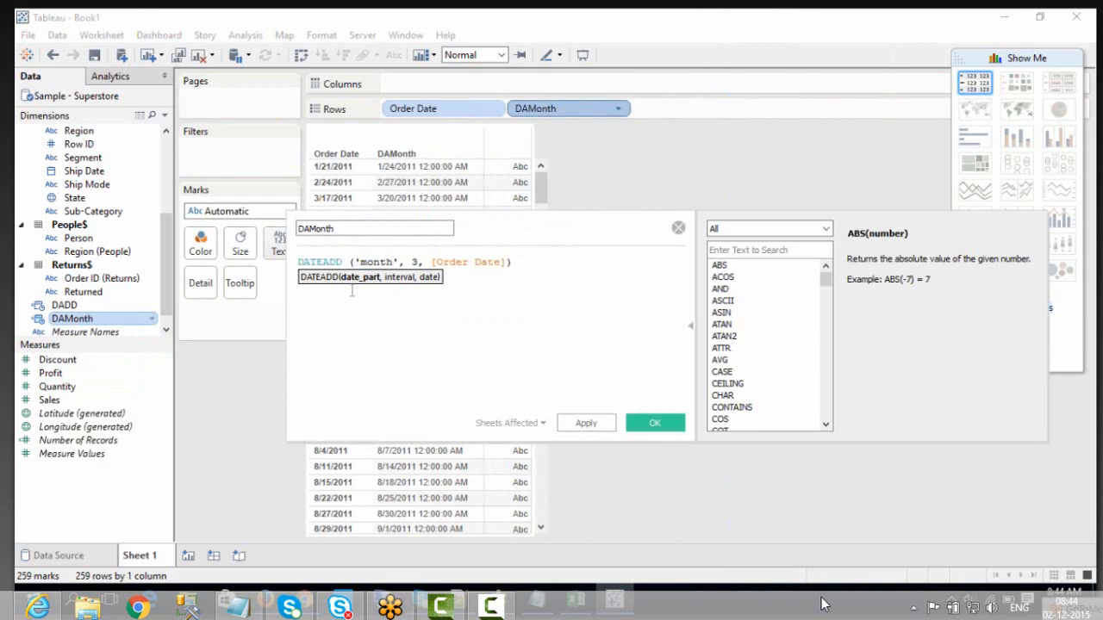
{"action": "left_click", "coordinate": [584, 424]}
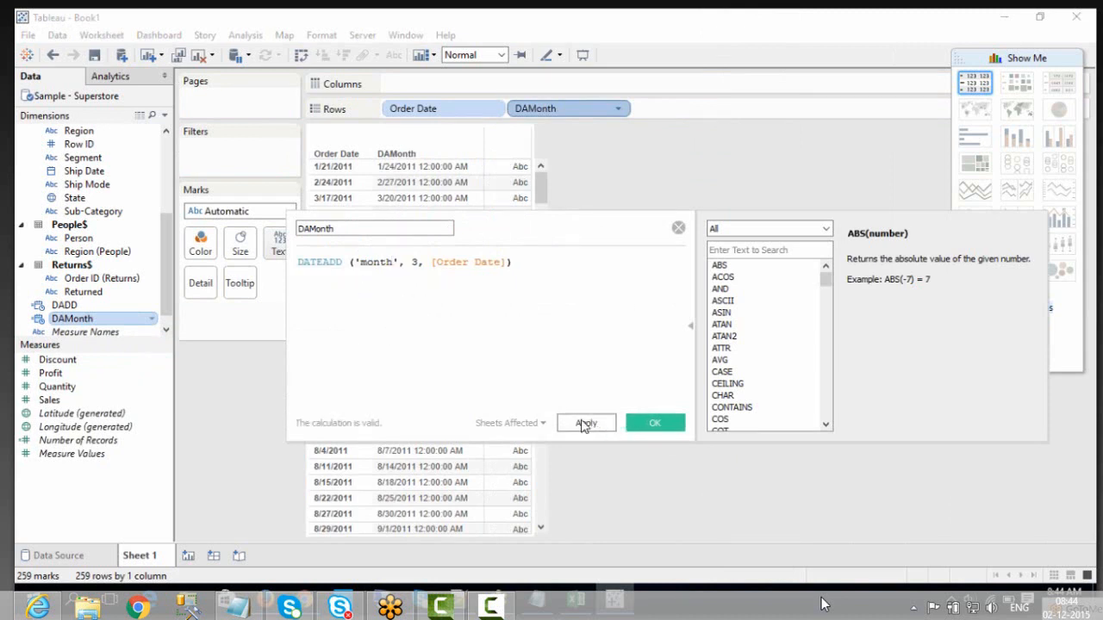
{"action": "left_click", "coordinate": [653, 423]}
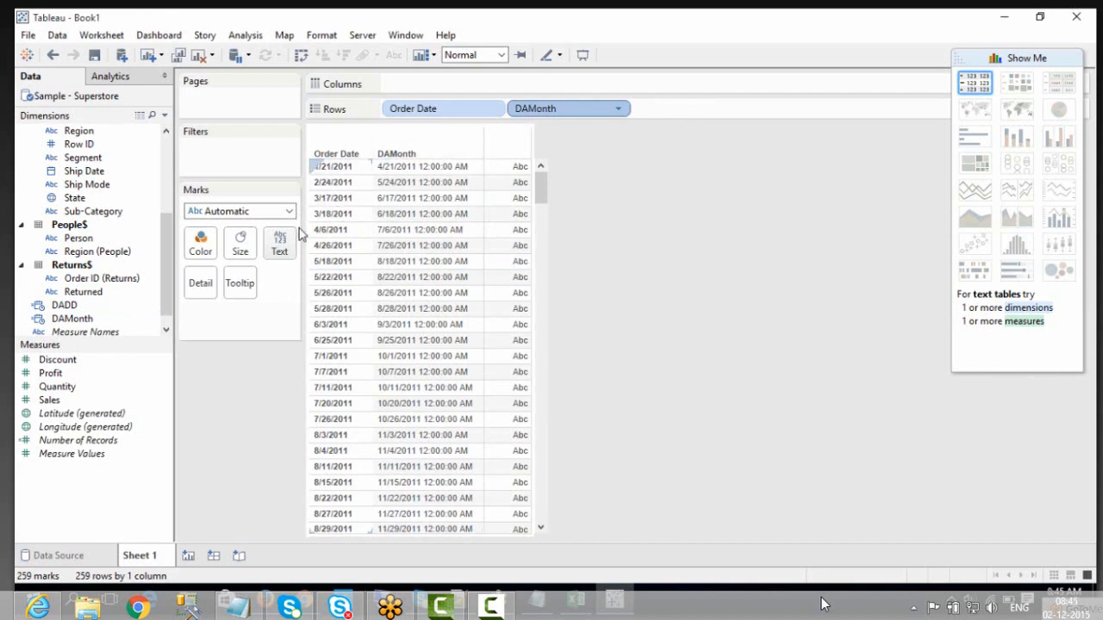
Check the Month example in the Excel notes, switch back to Tableau and review the interval in the DAMonth formula
{"action": "left_click", "coordinate": [576, 600]}
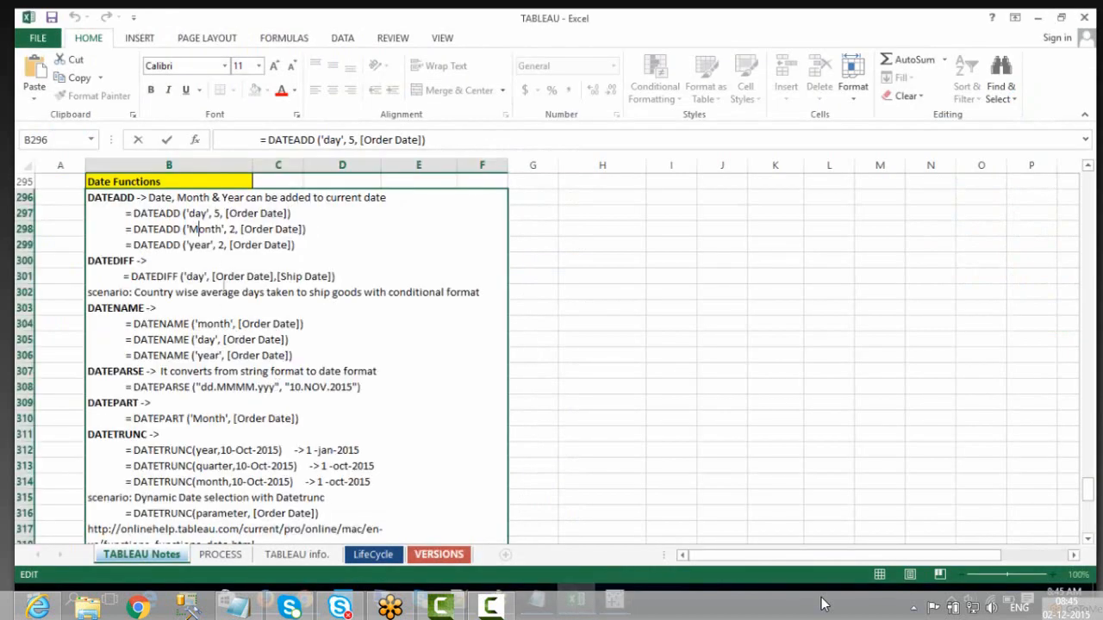
{"action": "left_click", "coordinate": [537, 600]}
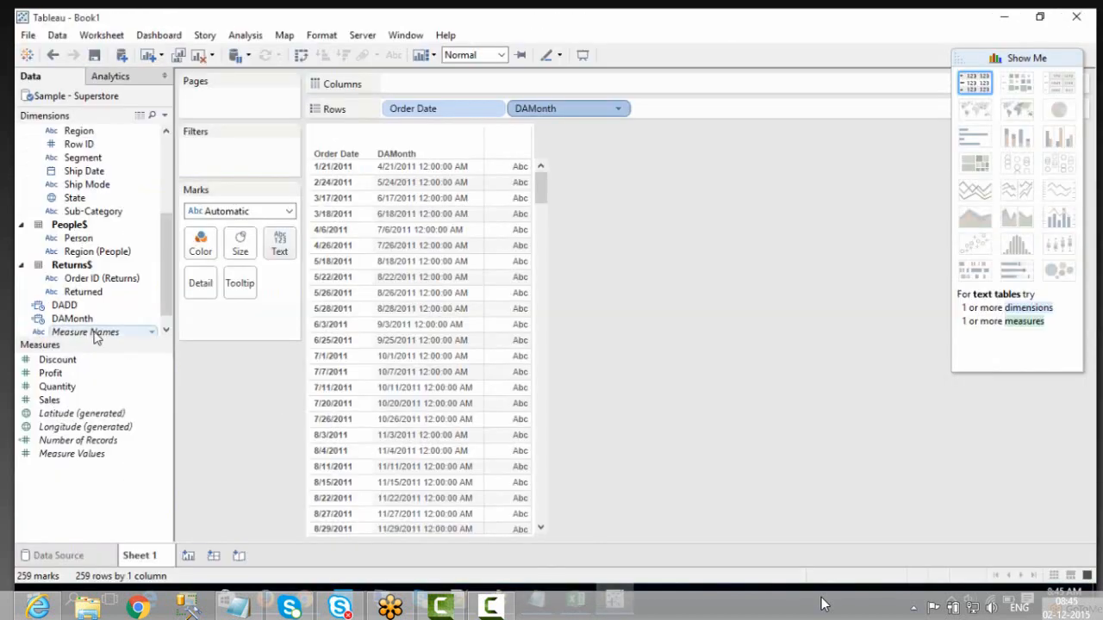
{"action": "right_click", "coordinate": [87, 321]}
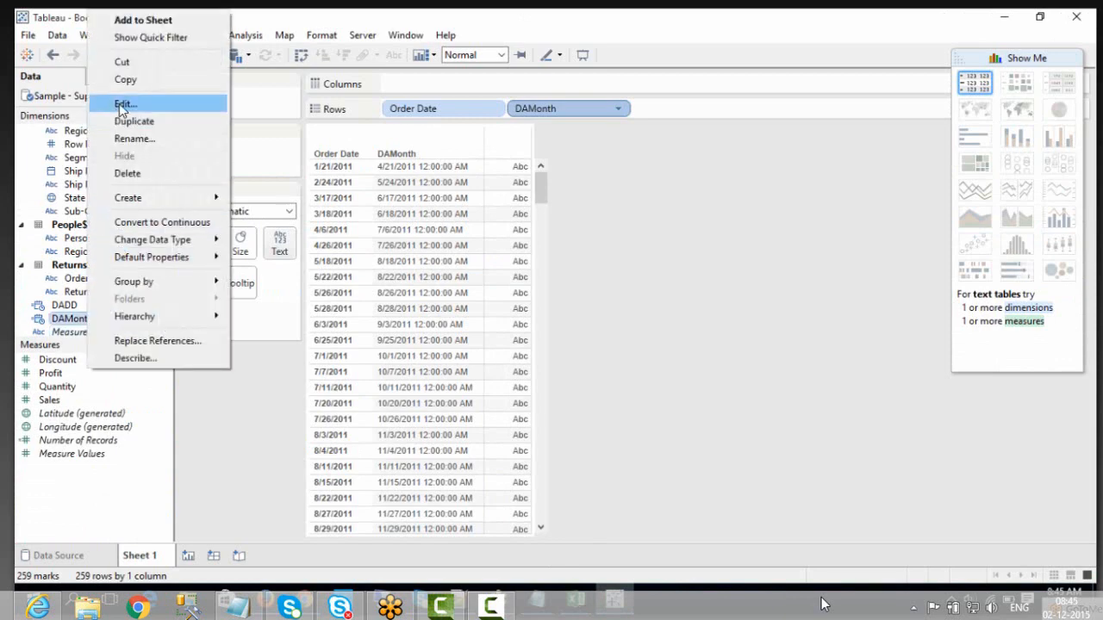
{"action": "left_click", "coordinate": [119, 103]}
{"action": "left_click", "coordinate": [422, 262]}
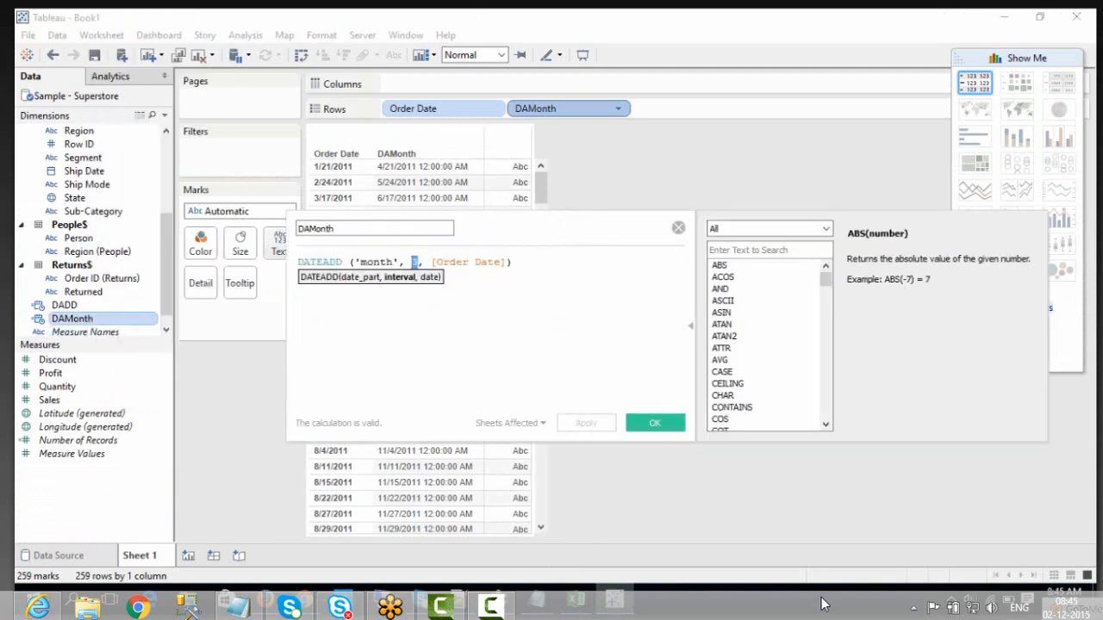
{"action": "left_click", "coordinate": [655, 423]}
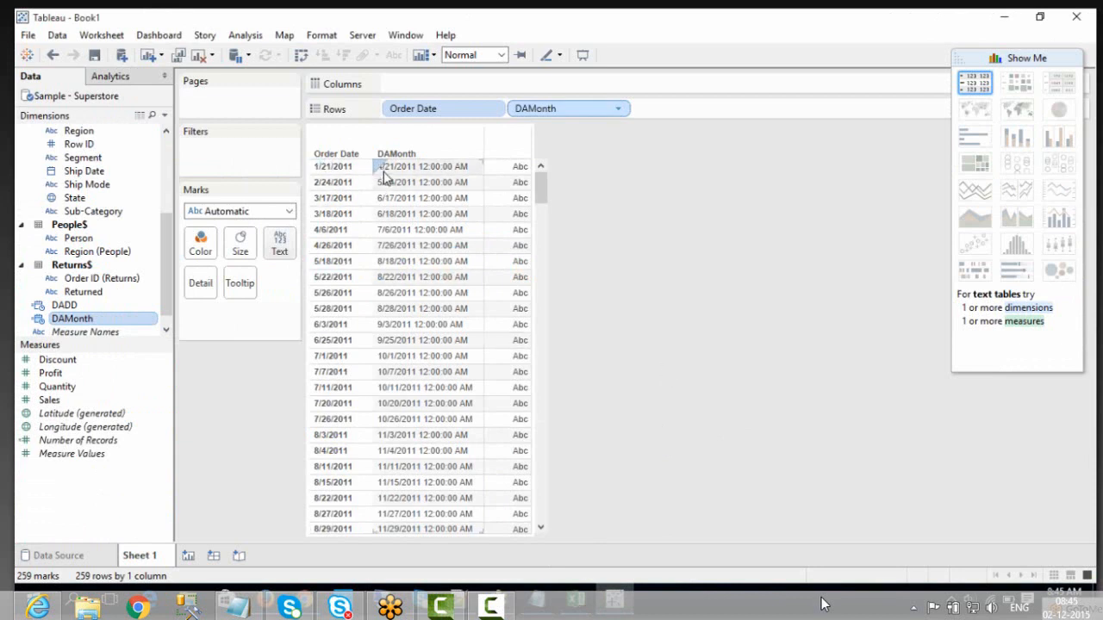
Compare Order Date with DAMonth in the 2/24/2011 and 3/17/2011 rows
{"action": "left_click", "coordinate": [329, 182]}
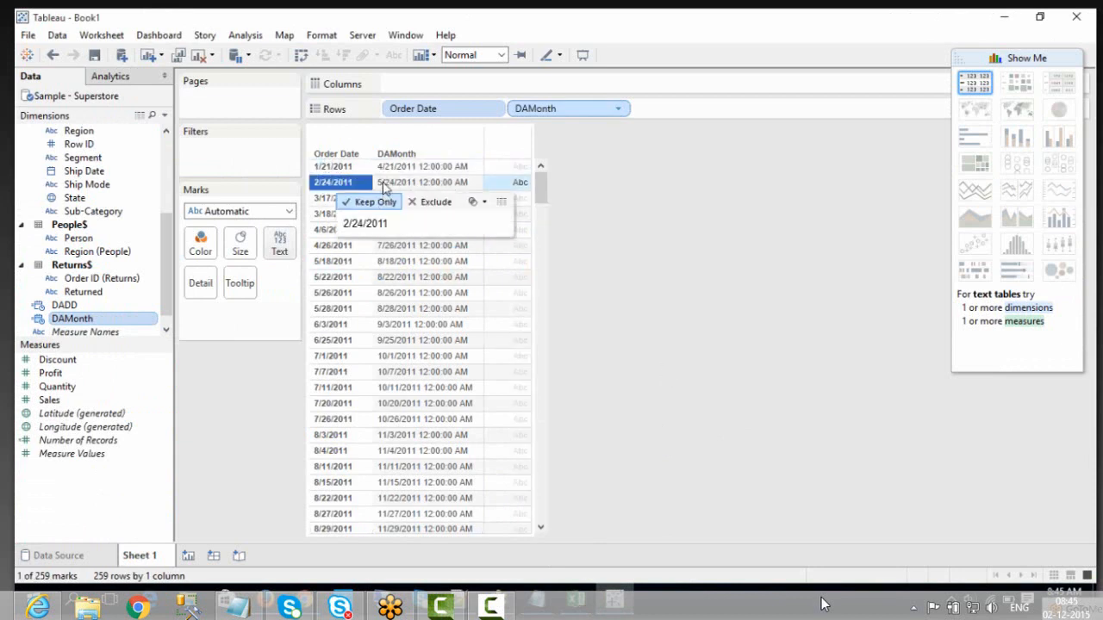
{"action": "left_click", "coordinate": [330, 198]}
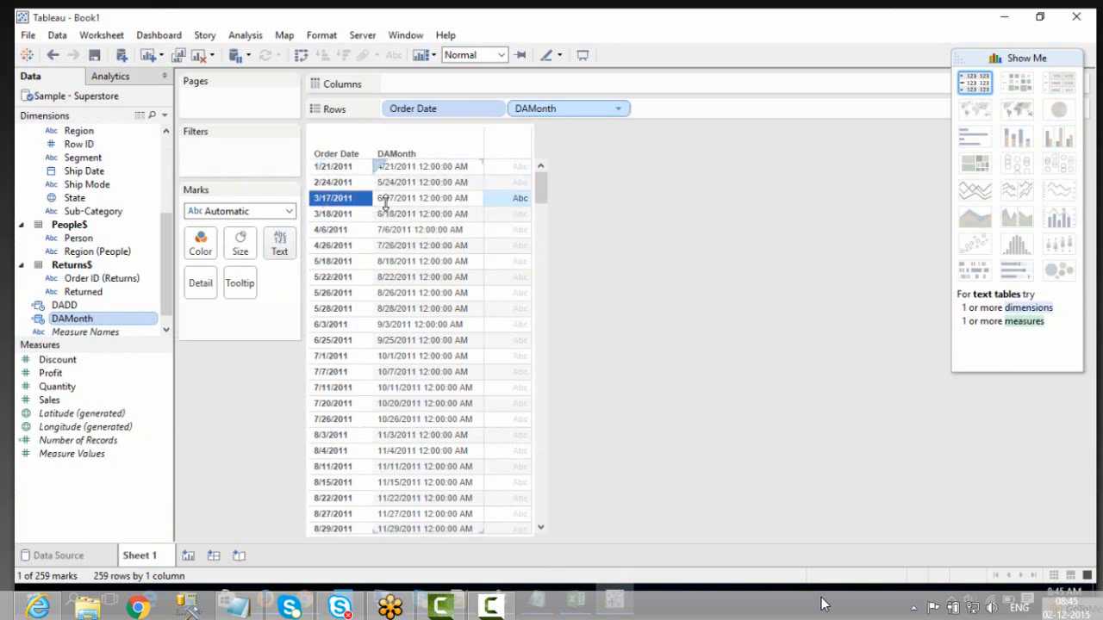
{"action": "left_click", "coordinate": [383, 203]}
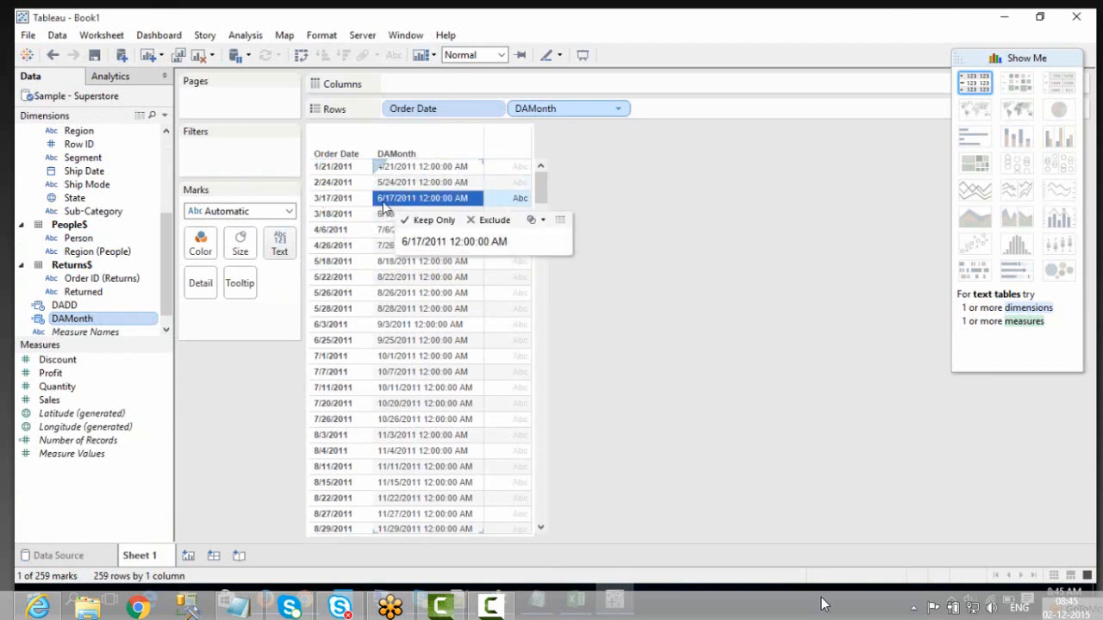
{"action": "left_click", "coordinate": [653, 347]}
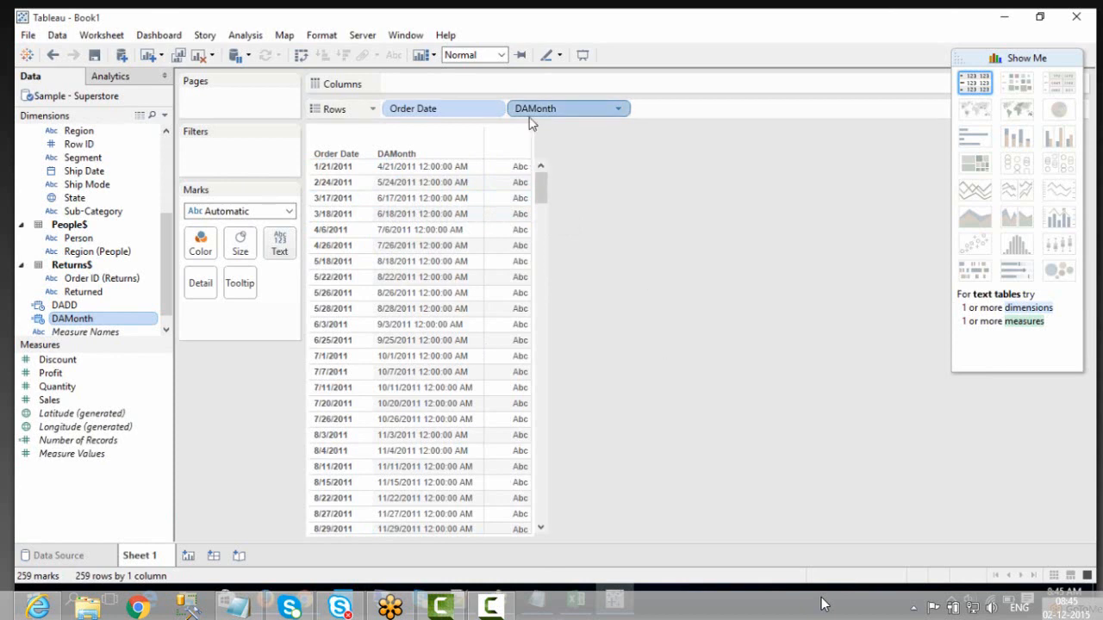
Remove DAMonth from Rows and duplicate the DAMonth calculated field
{"action": "left_click_drag", "start_coordinate": [530, 112], "coordinate": [499, 140]}
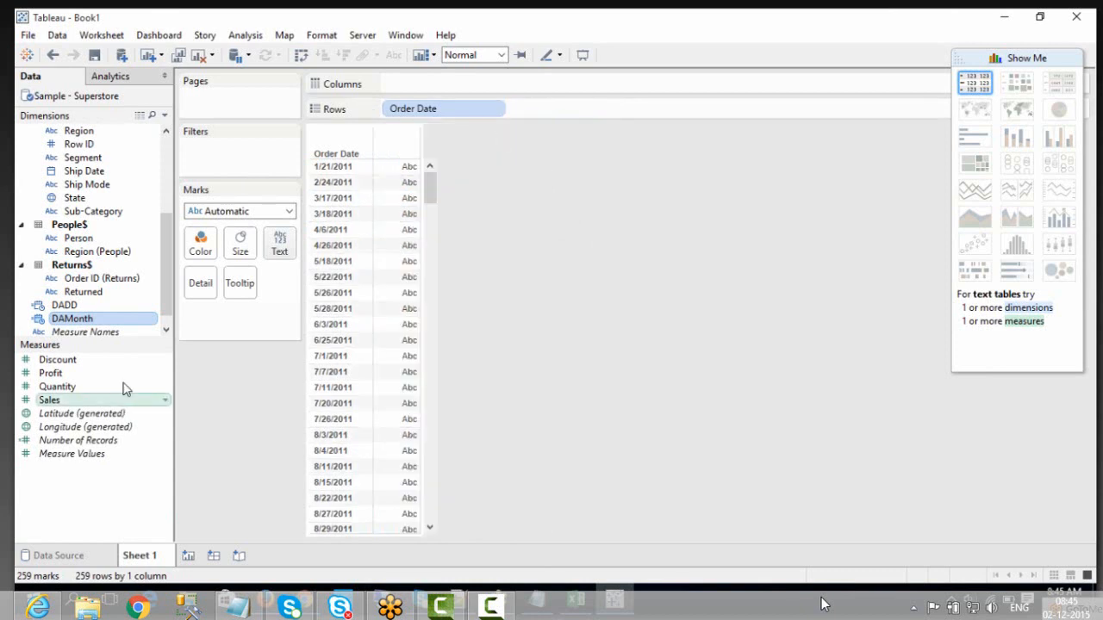
{"action": "right_click", "coordinate": [97, 326]}
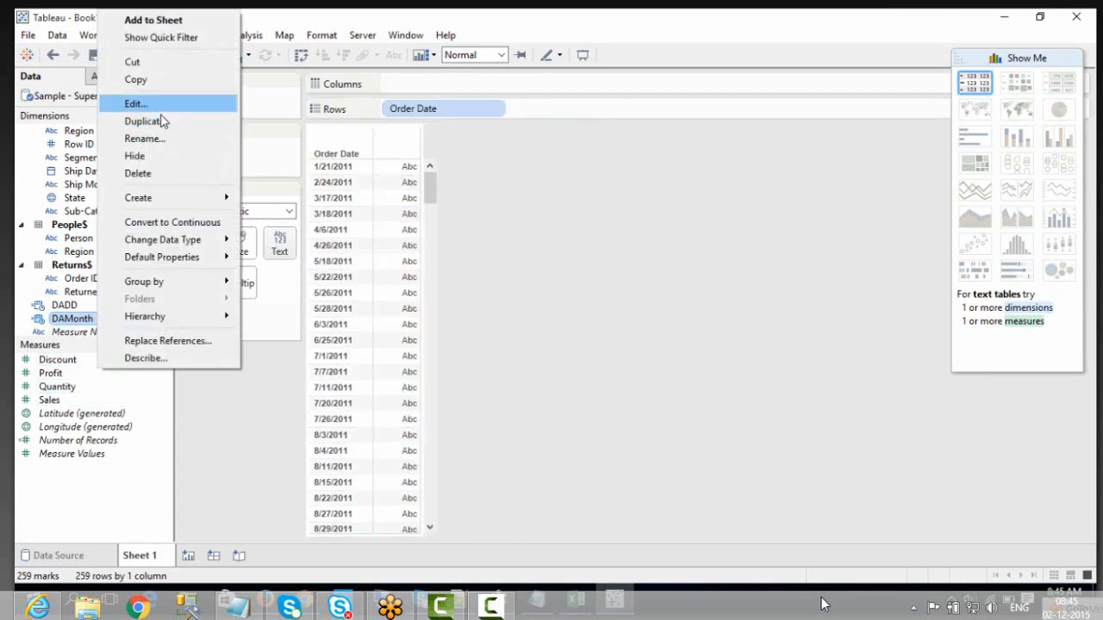
{"action": "left_click", "coordinate": [158, 119]}
{"action": "left_click", "coordinate": [165, 329]}
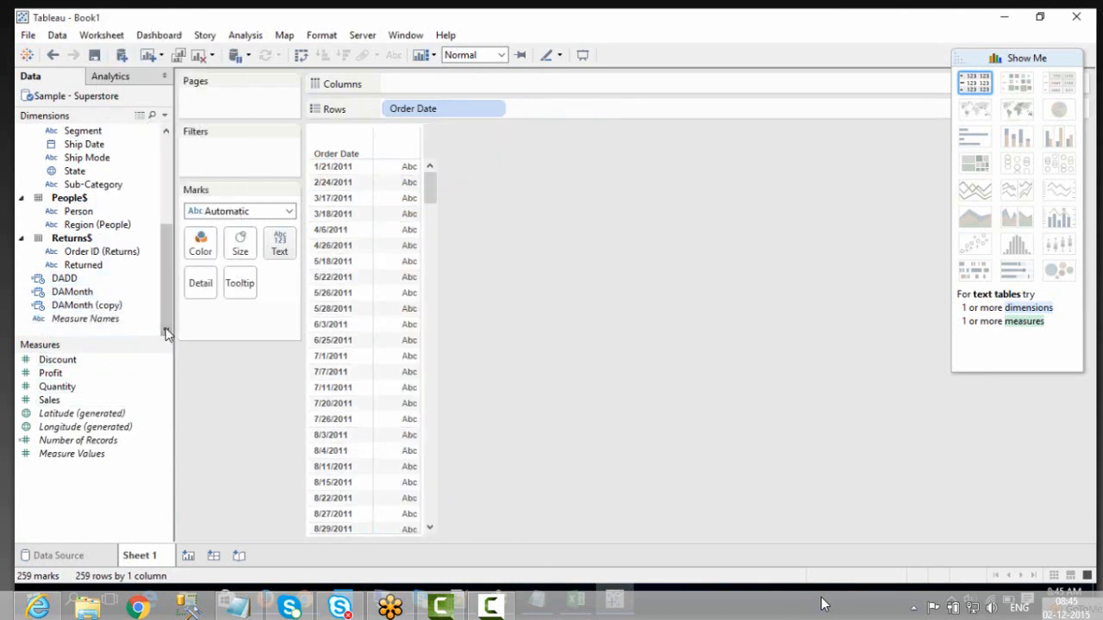
Open the DAMonth copy for editing and change its name to DAY
{"action": "right_click", "coordinate": [94, 305]}
{"action": "left_click", "coordinate": [172, 104]}
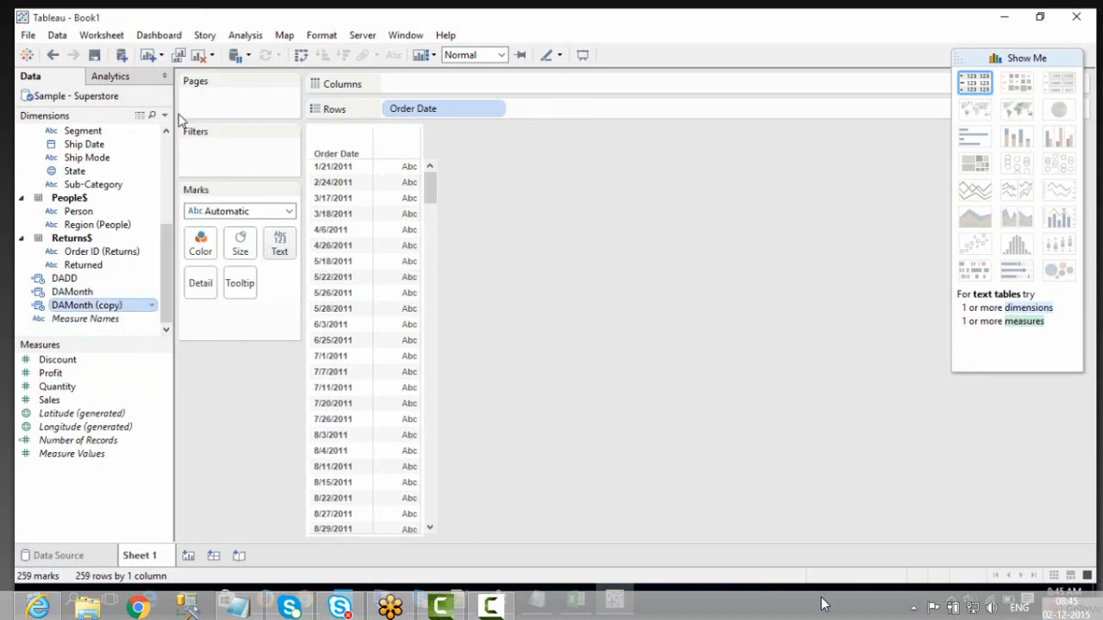
{"action": "left_click_drag", "start_coordinate": [312, 228], "coordinate": [416, 214]}
{"action": "type", "text": "Y"}
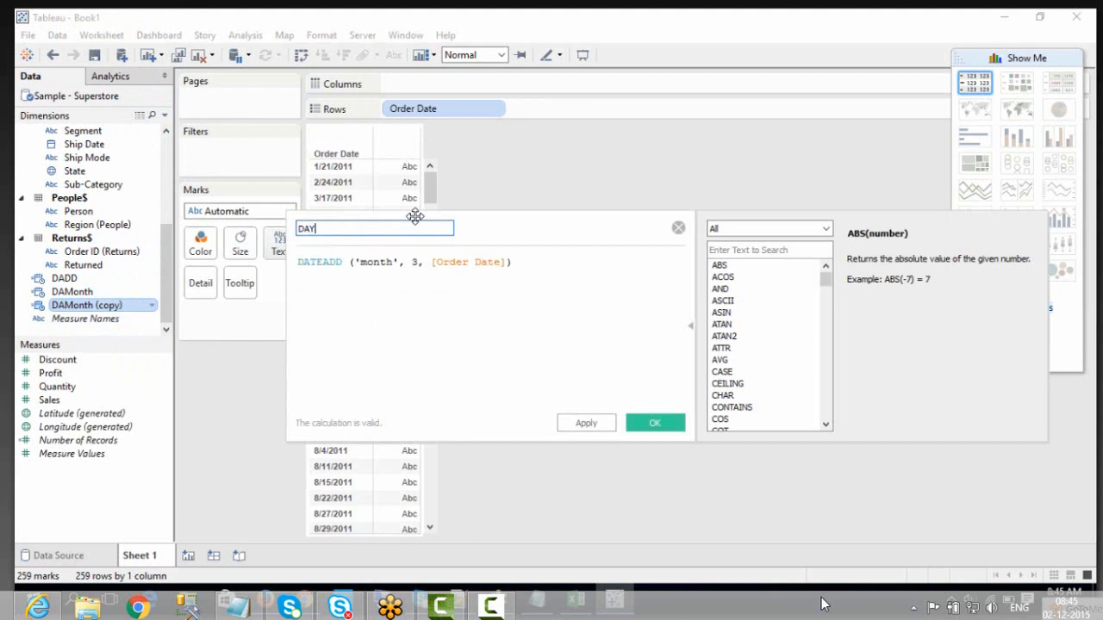
Replace the date part in the copied DATEADD formula with 'year'
{"action": "left_click", "coordinate": [361, 262]}
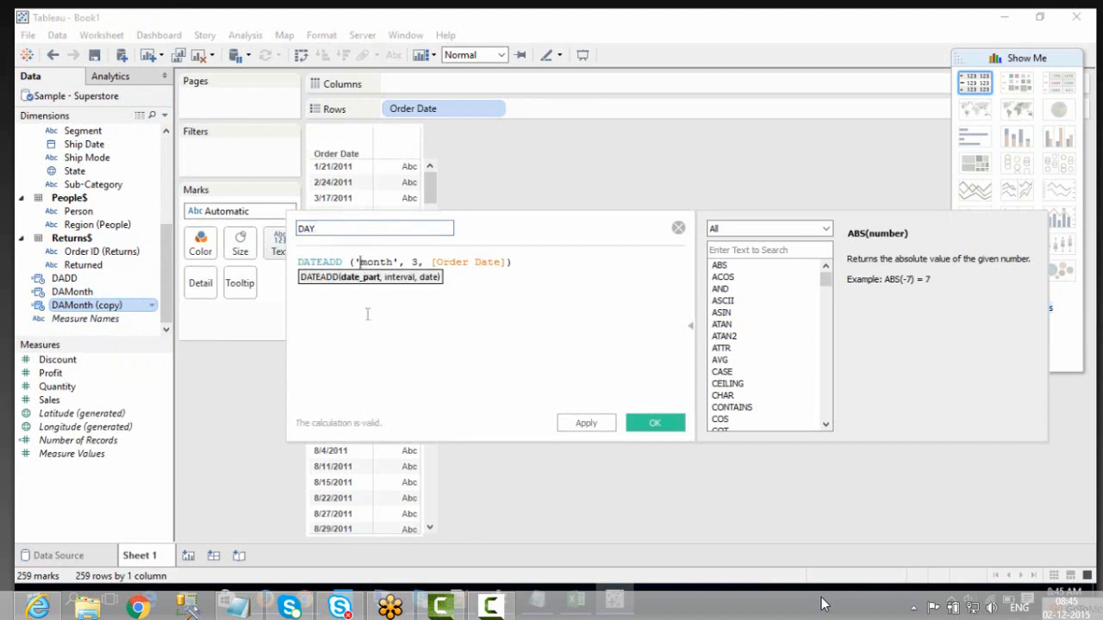
{"action": "key", "text": "Delete"}
{"action": "key", "text": "Delete"}
{"action": "key", "text": "Delete"}
{"action": "key", "text": "Delete"}
{"action": "key", "text": "Delete"}
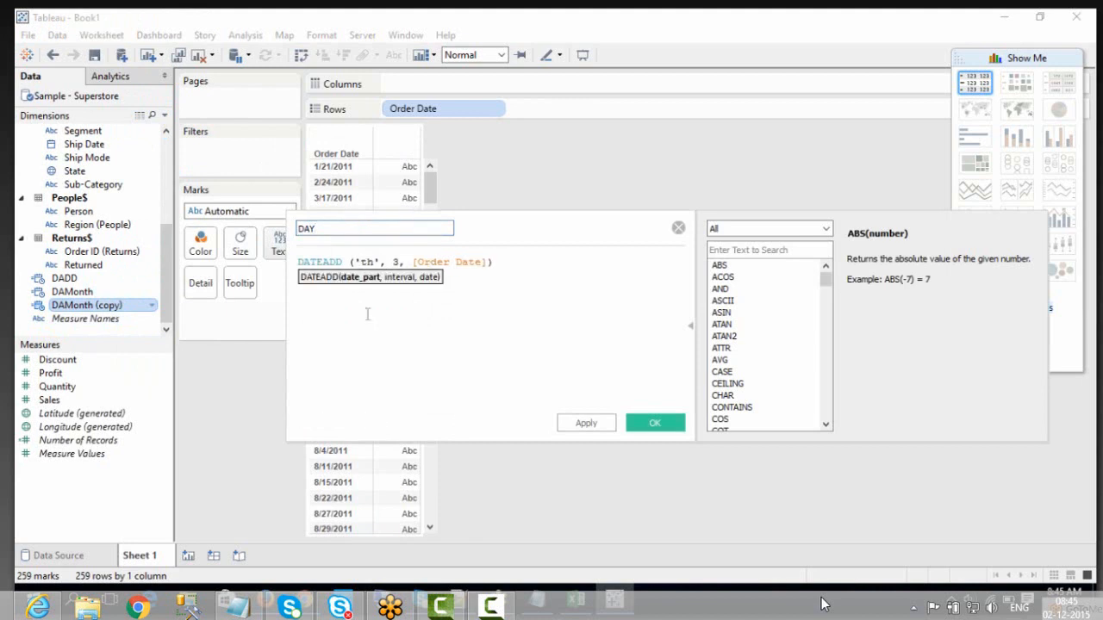
{"action": "type", "text": "year"}
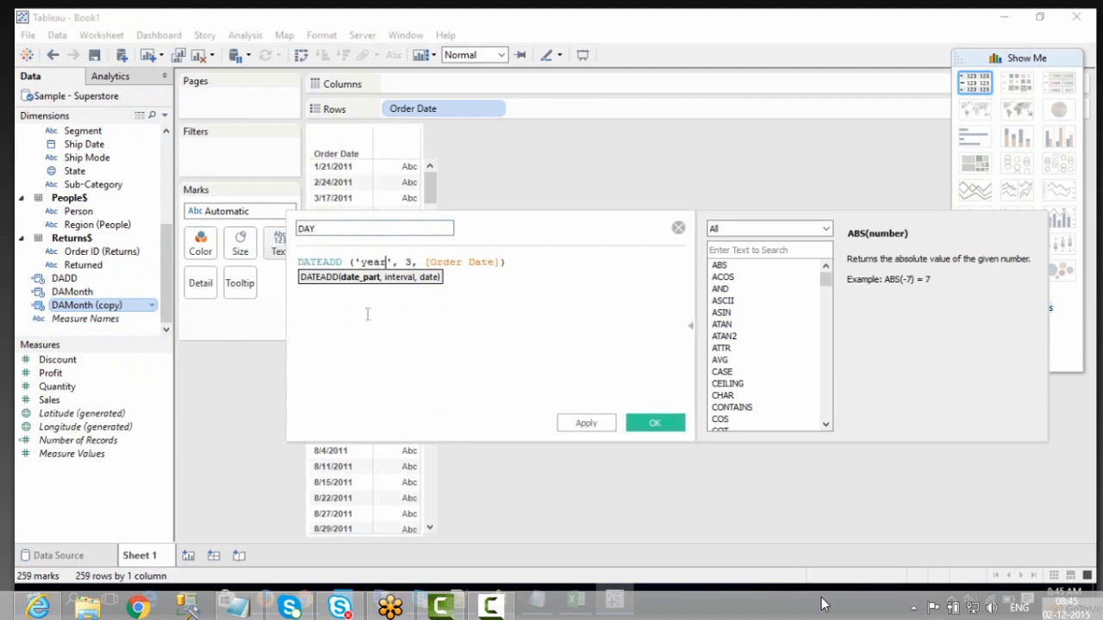
Limit the function list to Date functions and review the DATEADD syntax and example
{"action": "left_click", "coordinate": [730, 229]}
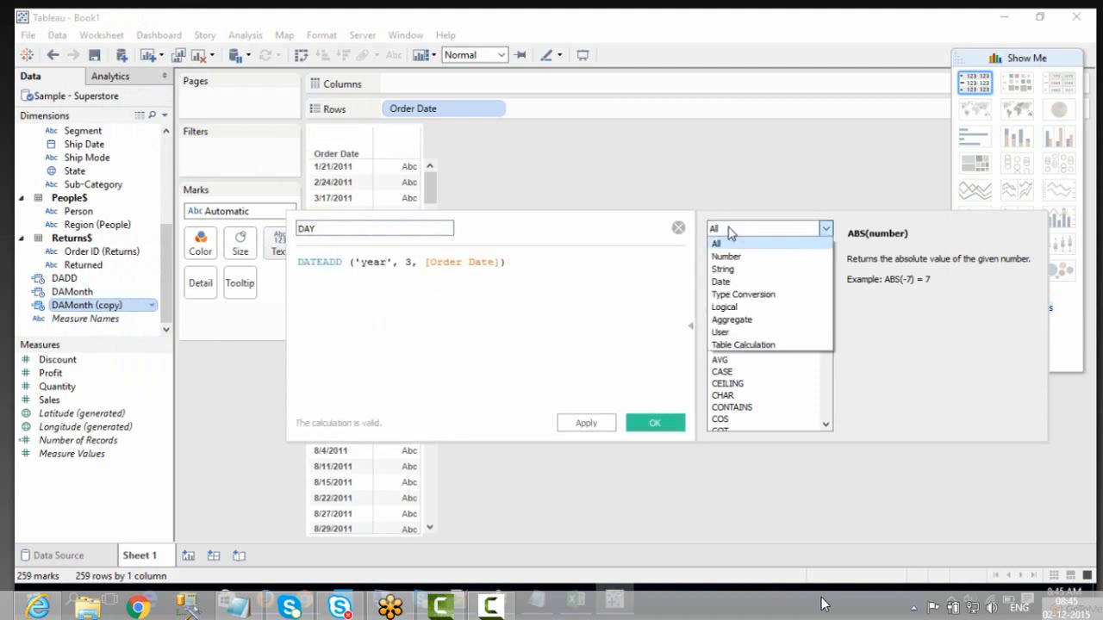
{"action": "left_click", "coordinate": [738, 283]}
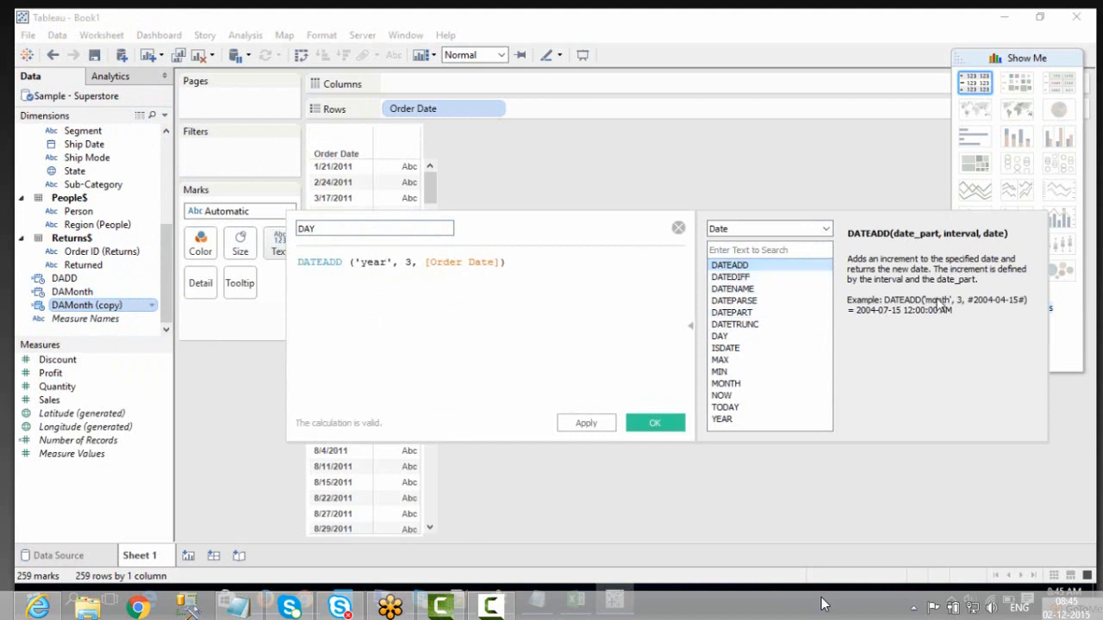
Set the interval in the DAY field's DATEADD 'year' formula to 2 and save the calculated field
{"action": "left_click", "coordinate": [372, 262]}
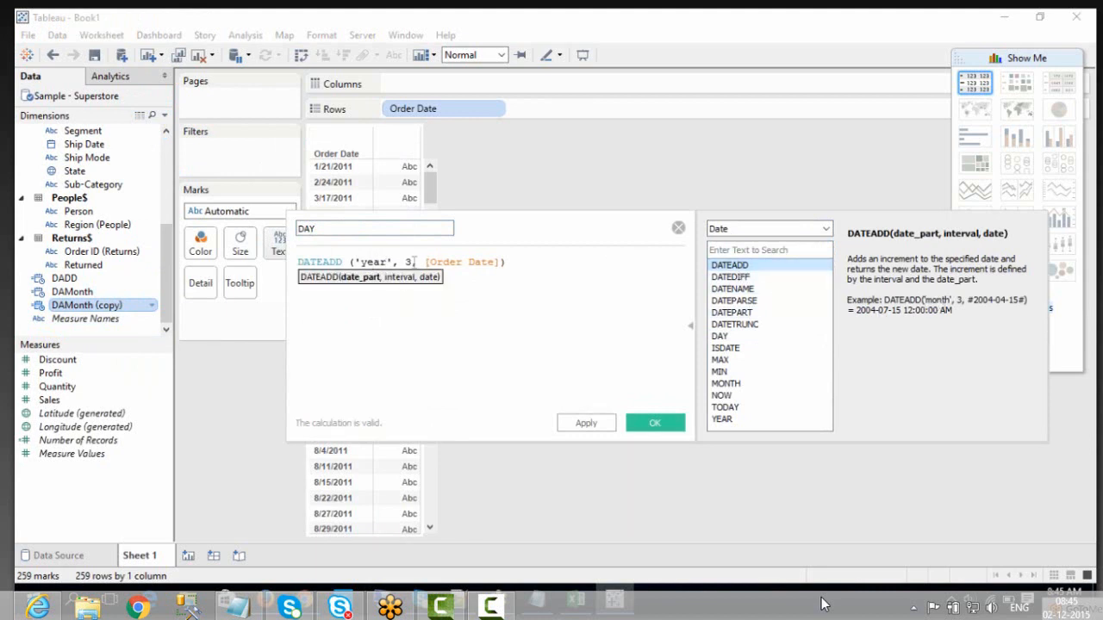
{"action": "double_click", "coordinate": [410, 262]}
{"action": "type", "text": "2"}
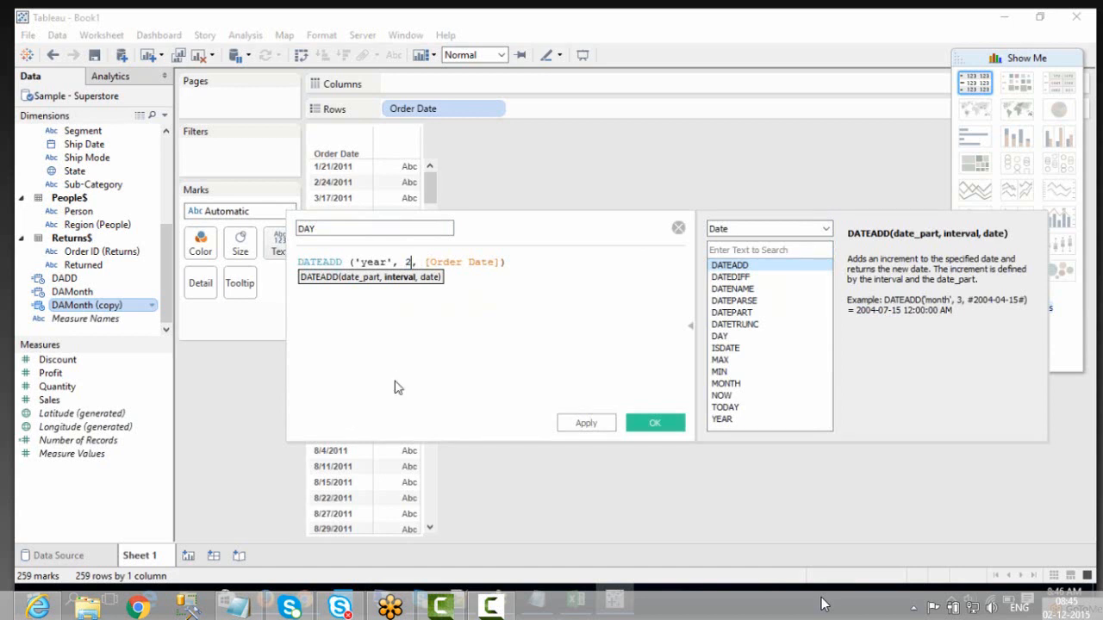
{"action": "left_click", "coordinate": [474, 265]}
{"action": "left_click", "coordinate": [512, 268]}
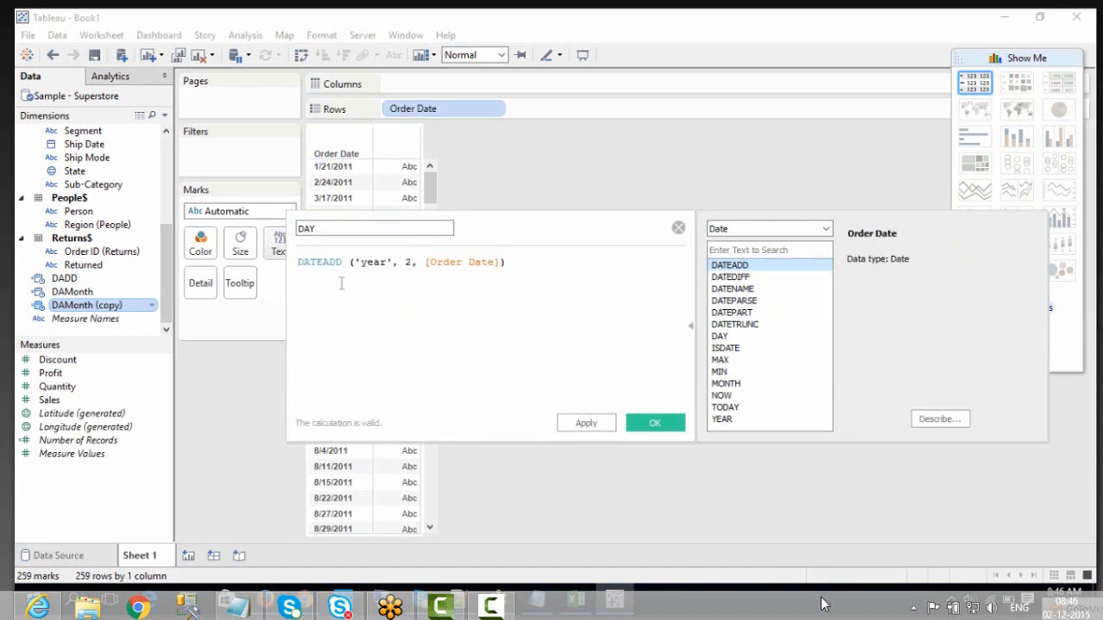
{"action": "left_click", "coordinate": [324, 229]}
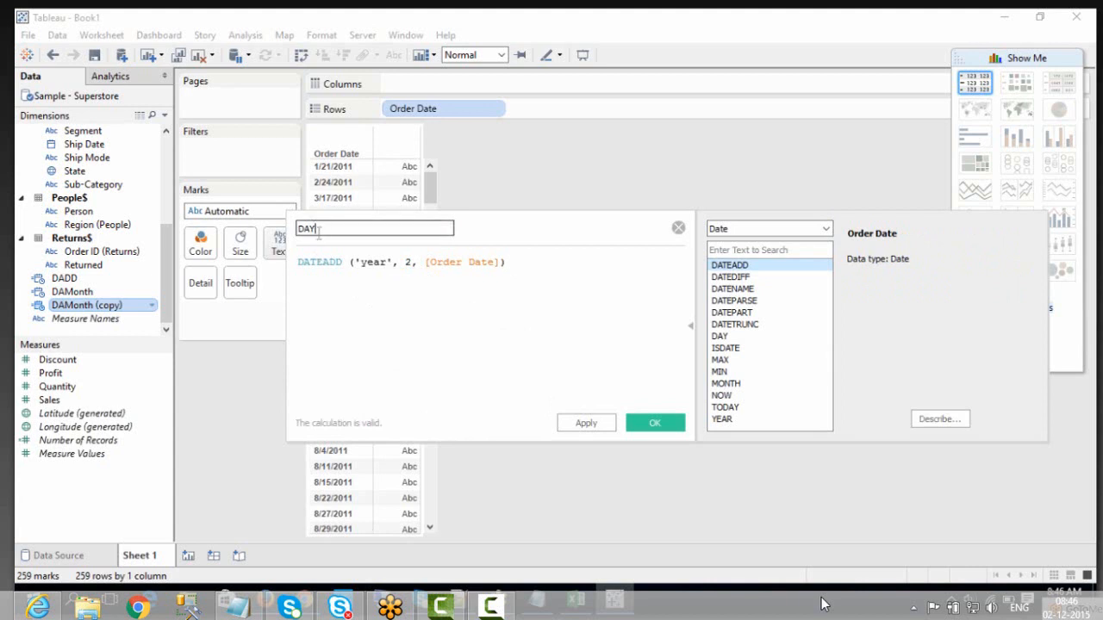
{"action": "left_click", "coordinate": [584, 423]}
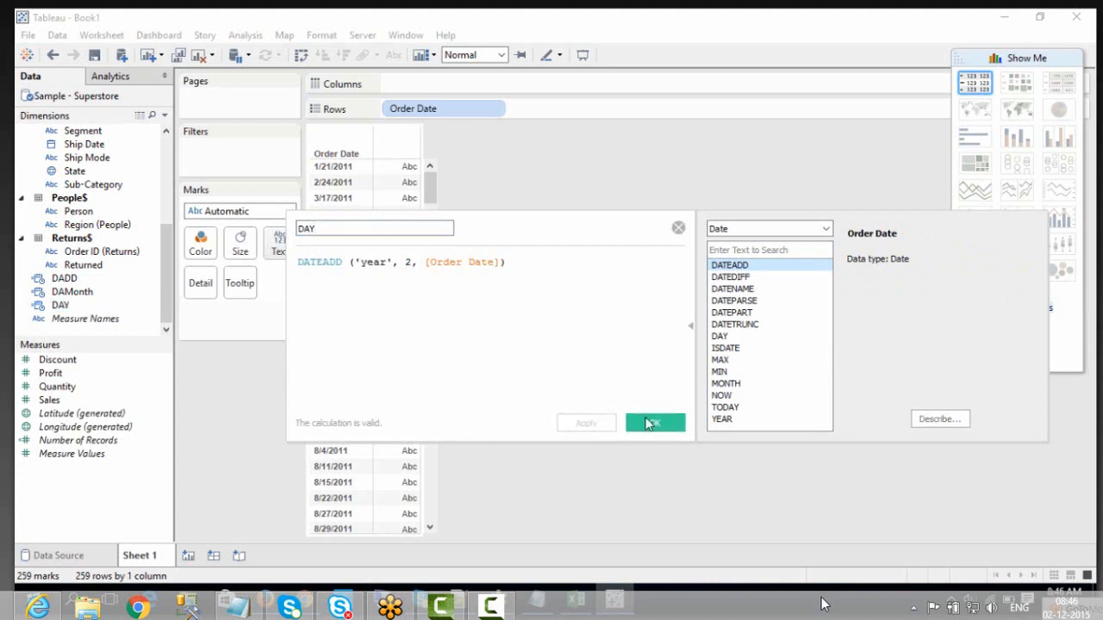
{"action": "left_click", "coordinate": [652, 424]}
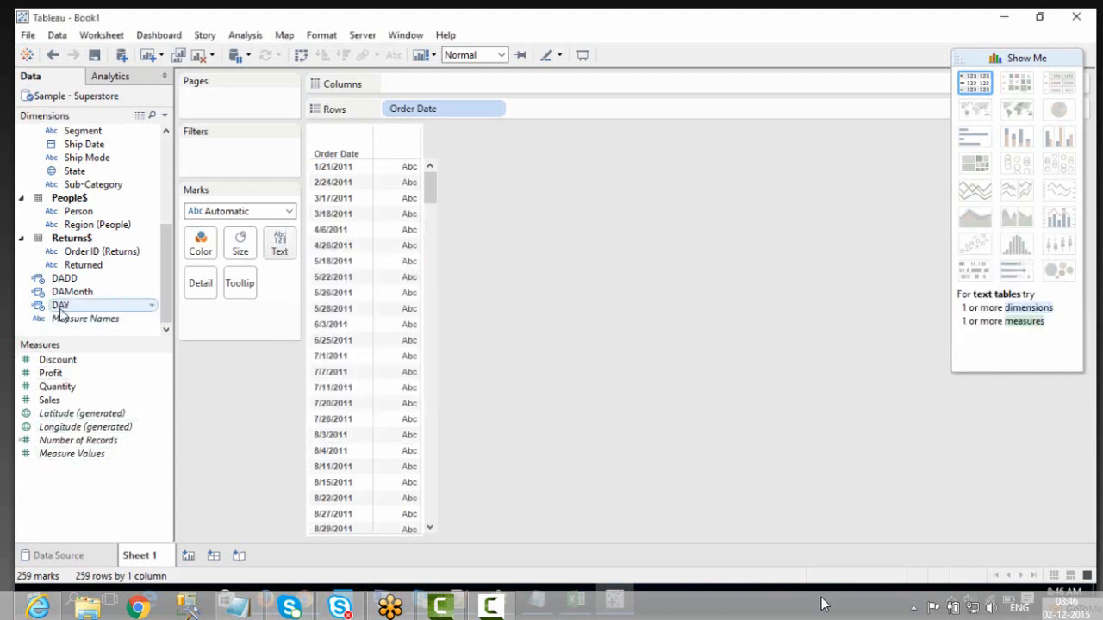
Add DAY to Rows after Order Date as a discrete exact date and compare the two date columns
{"action": "left_click_drag", "start_coordinate": [61, 306], "coordinate": [578, 245]}
{"action": "right_click", "coordinate": [561, 111]}
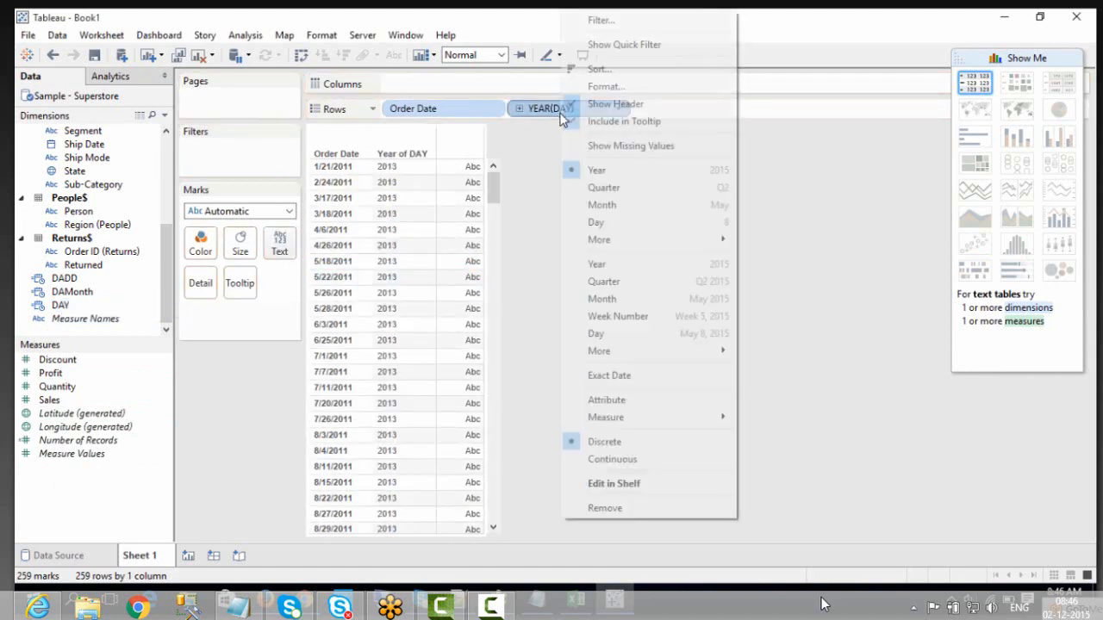
{"action": "left_click", "coordinate": [600, 376]}
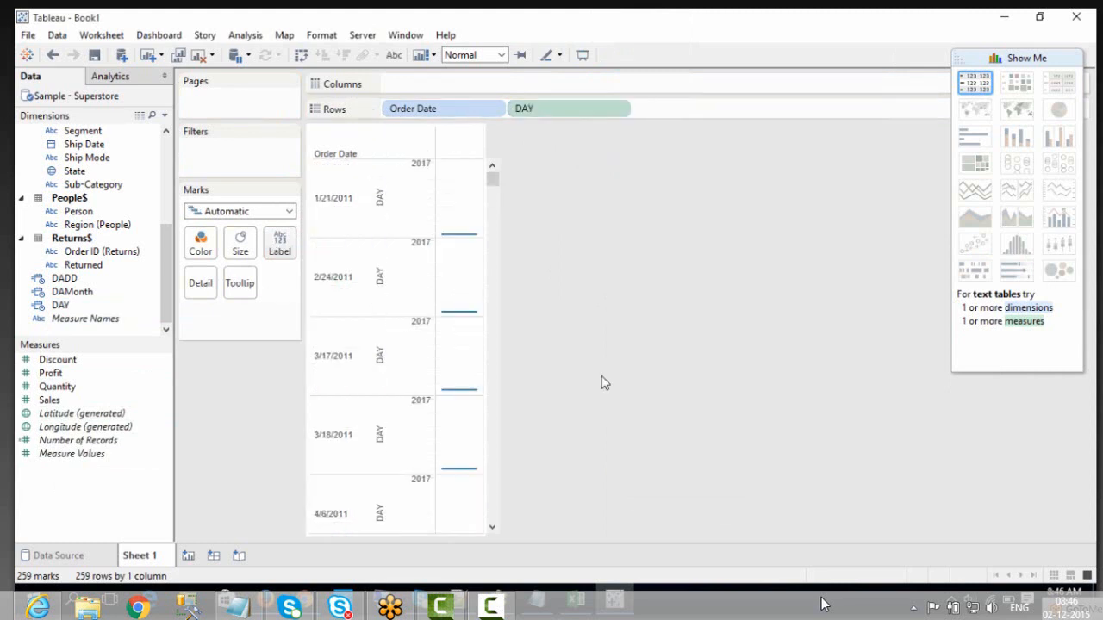
{"action": "right_click", "coordinate": [557, 110]}
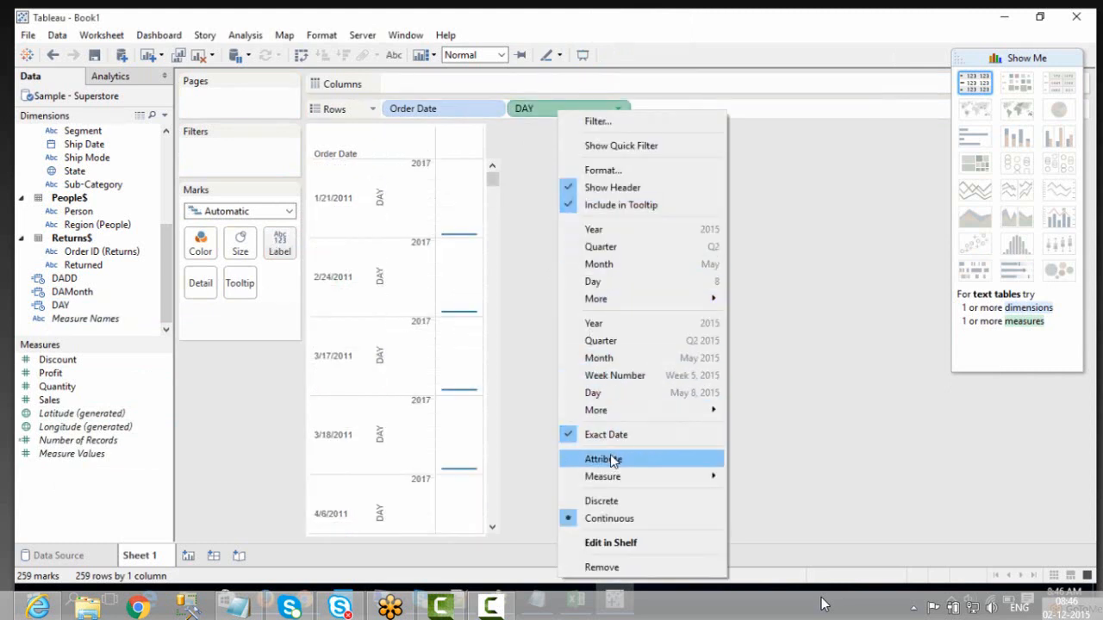
{"action": "left_click", "coordinate": [617, 501]}
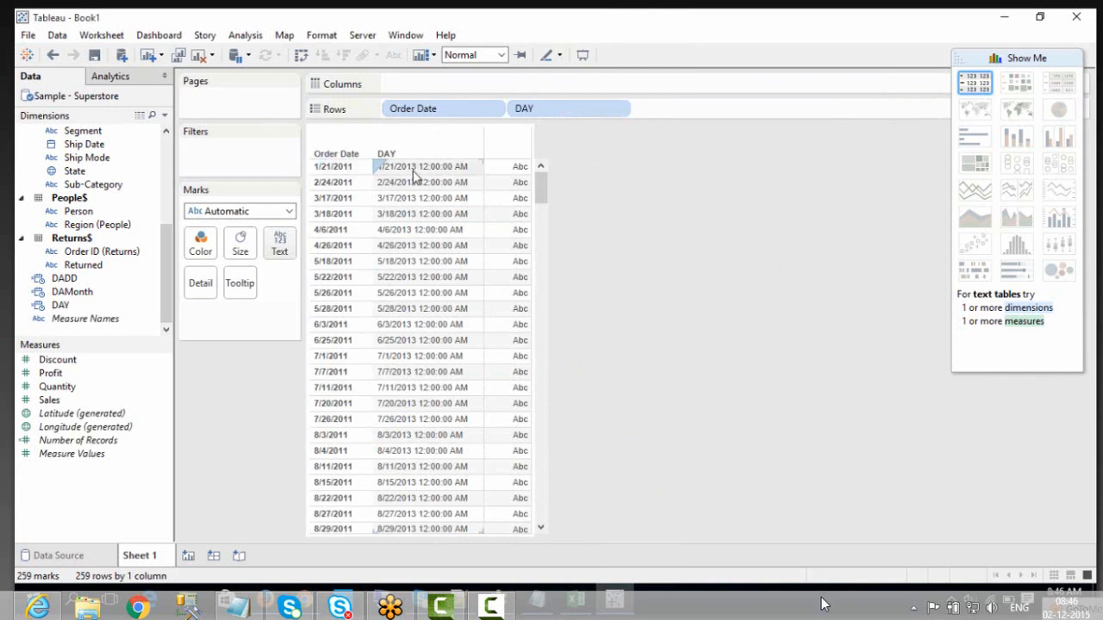
{"action": "scroll", "coordinate": [355, 457], "scroll_direction": "down", "scroll_amount": 20}
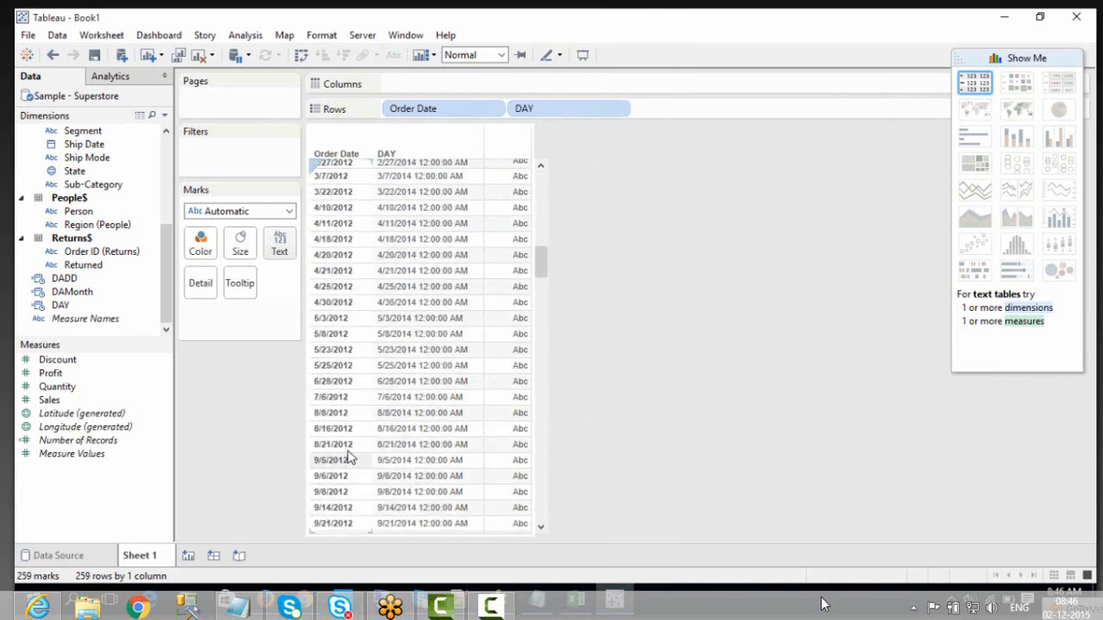
{"action": "left_click", "coordinate": [410, 448]}
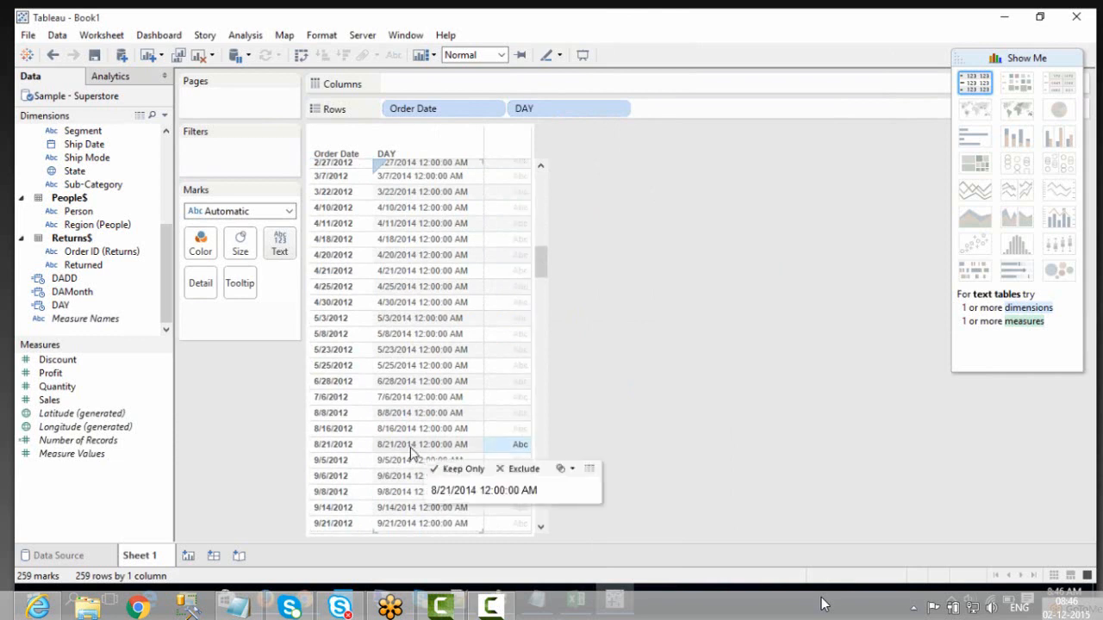
{"action": "left_click", "coordinate": [408, 455]}
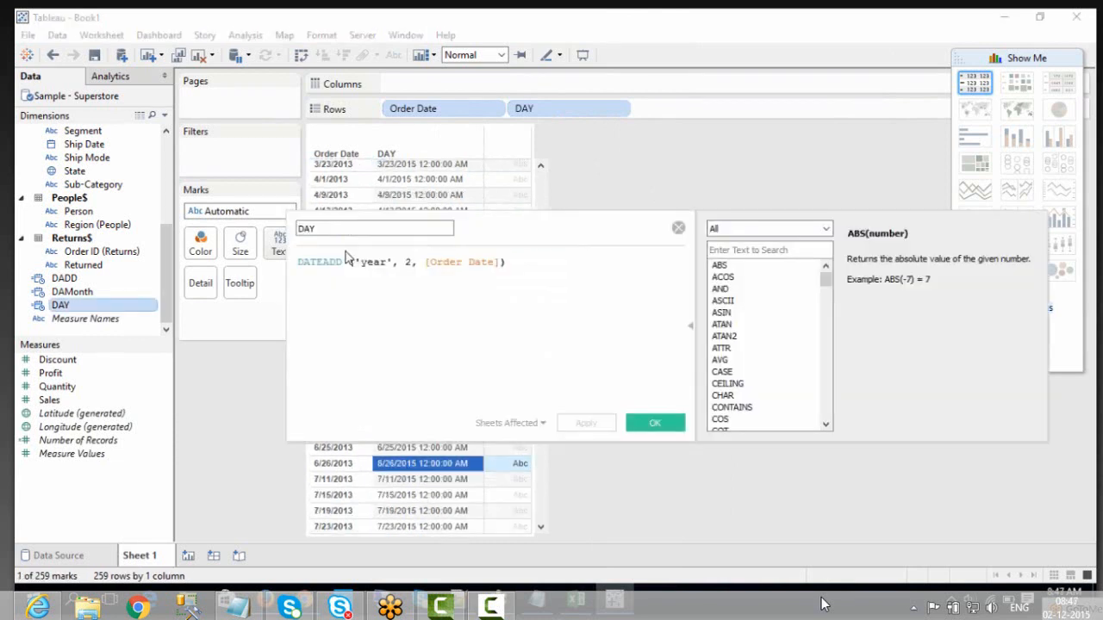
Replace the DAY field's formula with DATENAME ('month', [Order Date]), rename the field DAN and save it
{"action": "key", "text": "ctrl+a"}
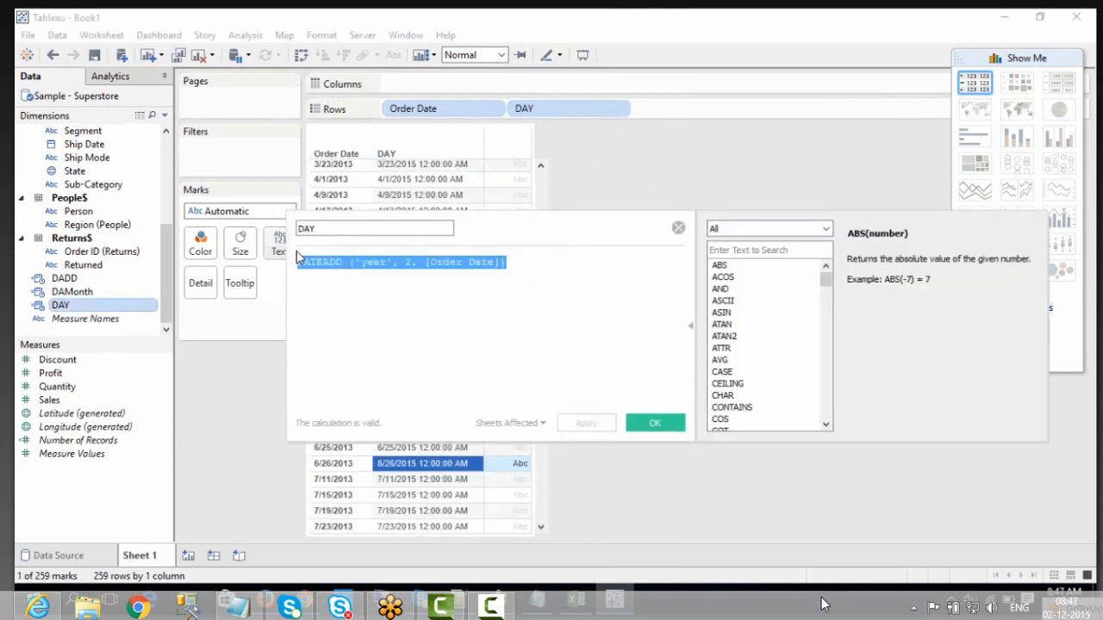
{"action": "key", "text": "ctrl+v"}
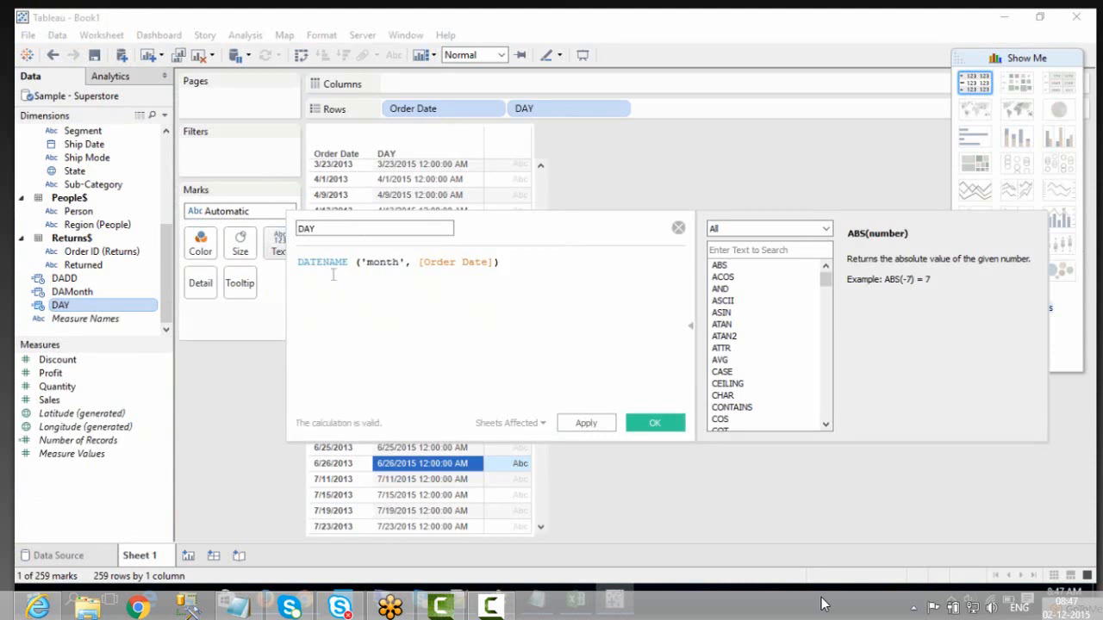
{"action": "left_click", "coordinate": [377, 263]}
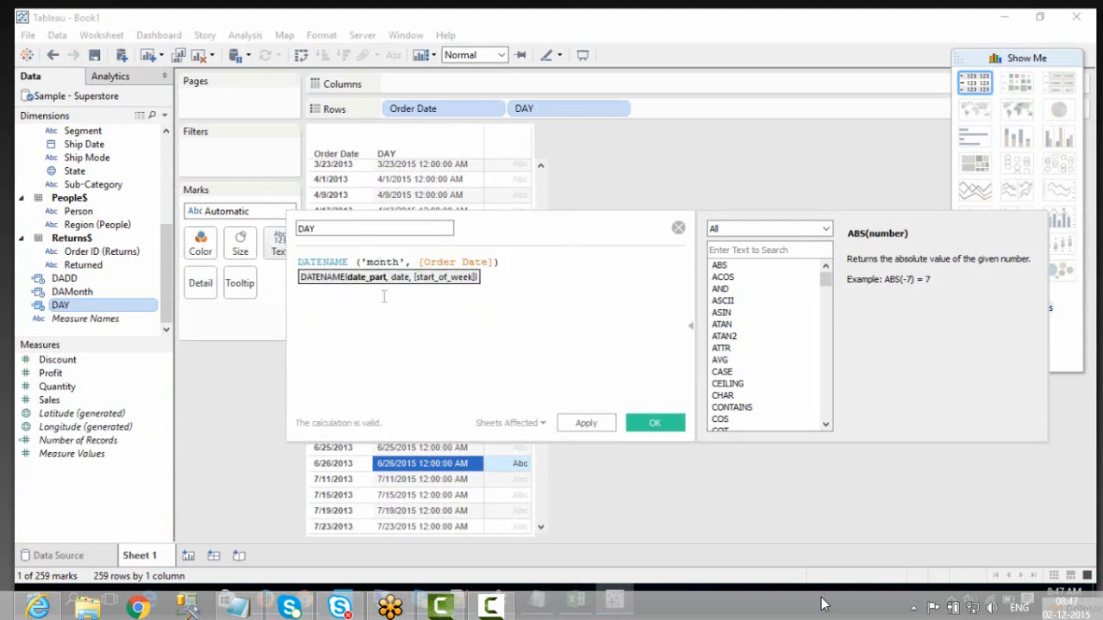
{"action": "left_click", "coordinate": [653, 426]}
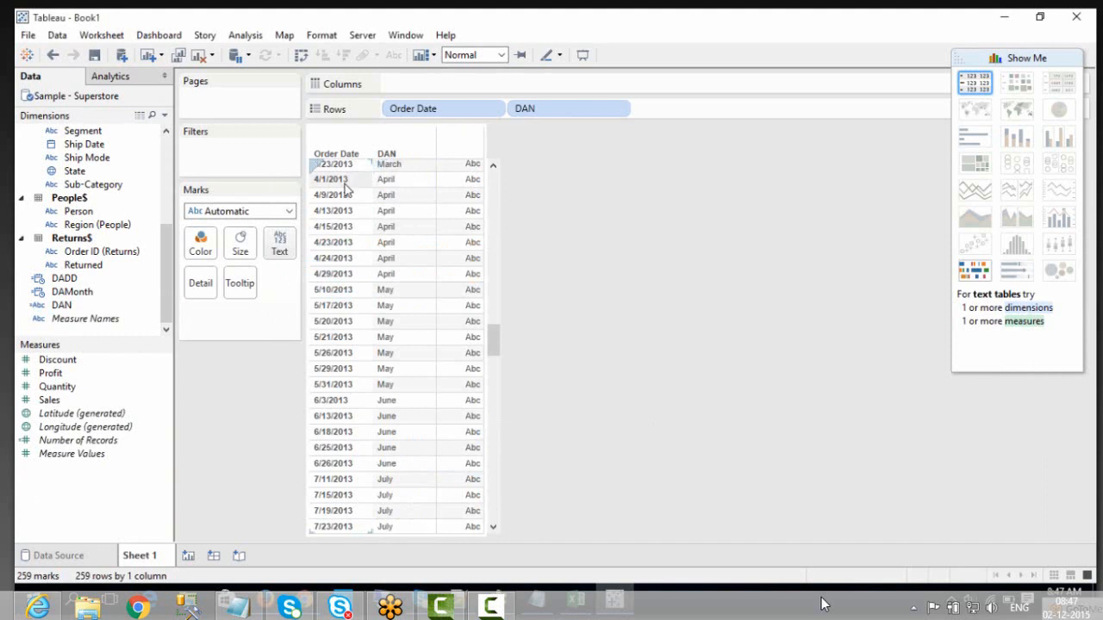
Examine the month names in the DAN column against the Order Date values across the whole table
{"action": "left_click", "coordinate": [387, 179]}
{"action": "scroll", "coordinate": [407, 356], "scroll_direction": "down", "scroll_amount": 20}
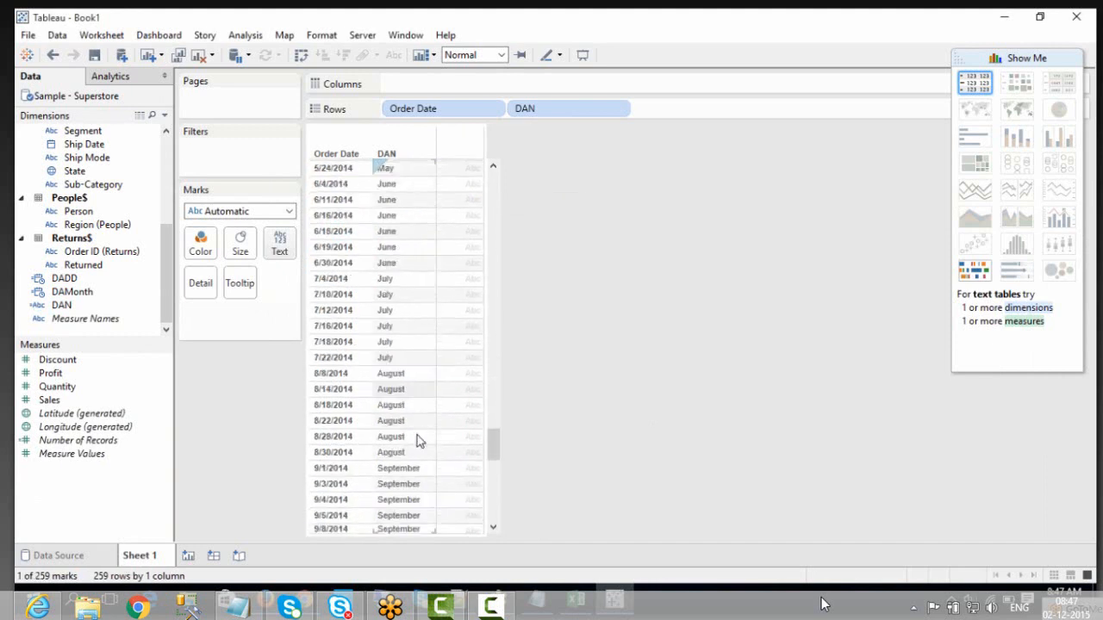
{"action": "scroll", "coordinate": [411, 431], "scroll_direction": "down", "scroll_amount": 4}
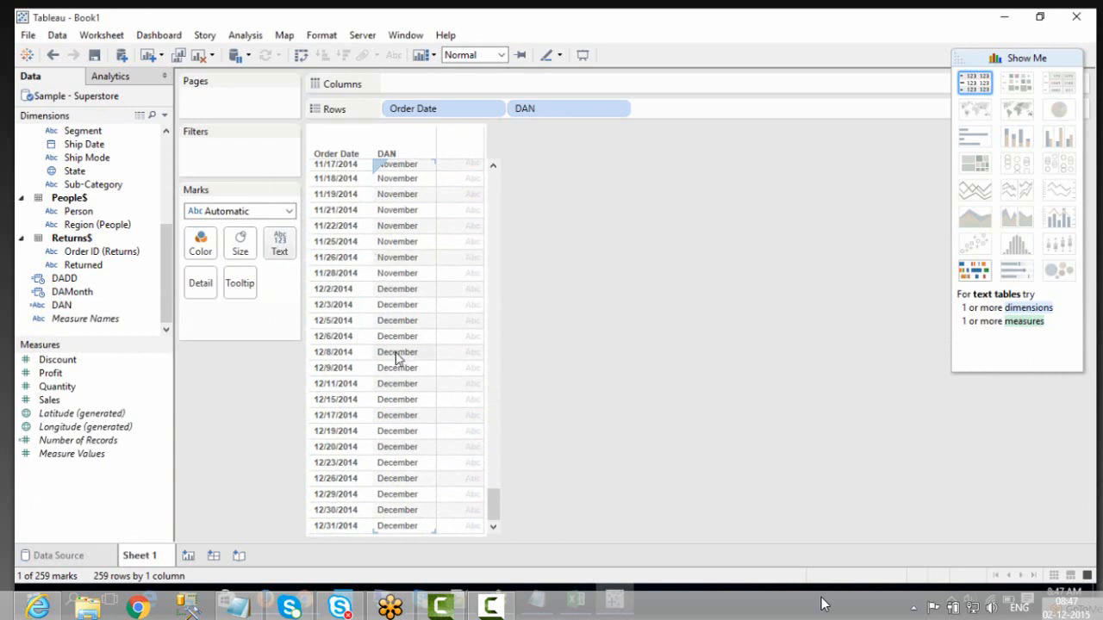
{"action": "scroll", "coordinate": [400, 370], "scroll_direction": "up", "scroll_amount": 20}
{"action": "scroll", "coordinate": [389, 328], "scroll_direction": "up", "scroll_amount": 20}
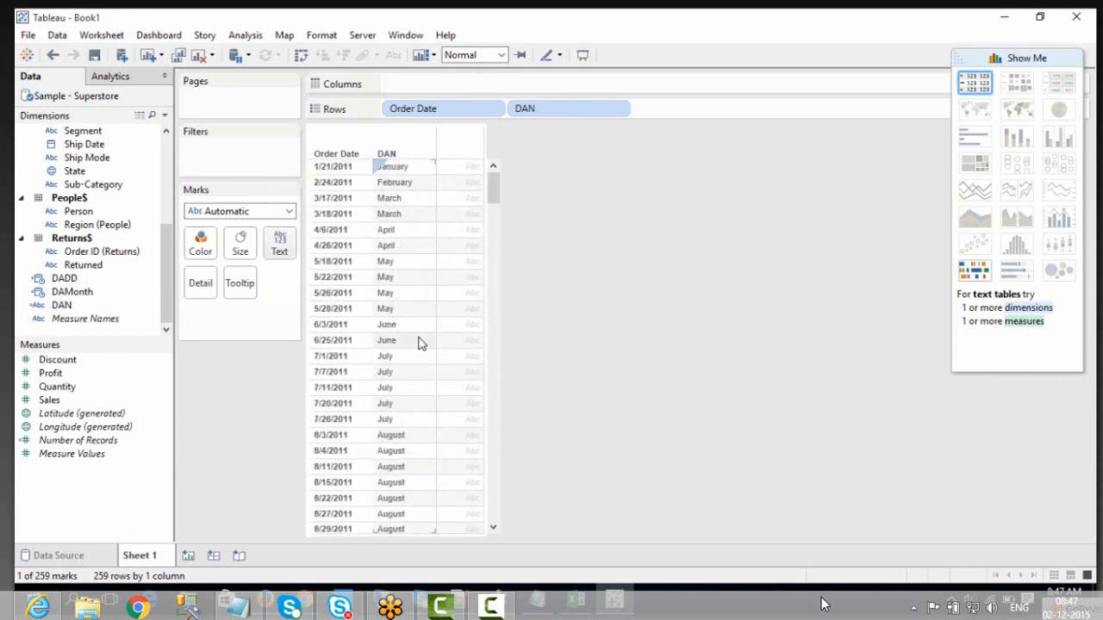
{"action": "scroll", "coordinate": [413, 341], "scroll_direction": "down", "scroll_amount": 8}
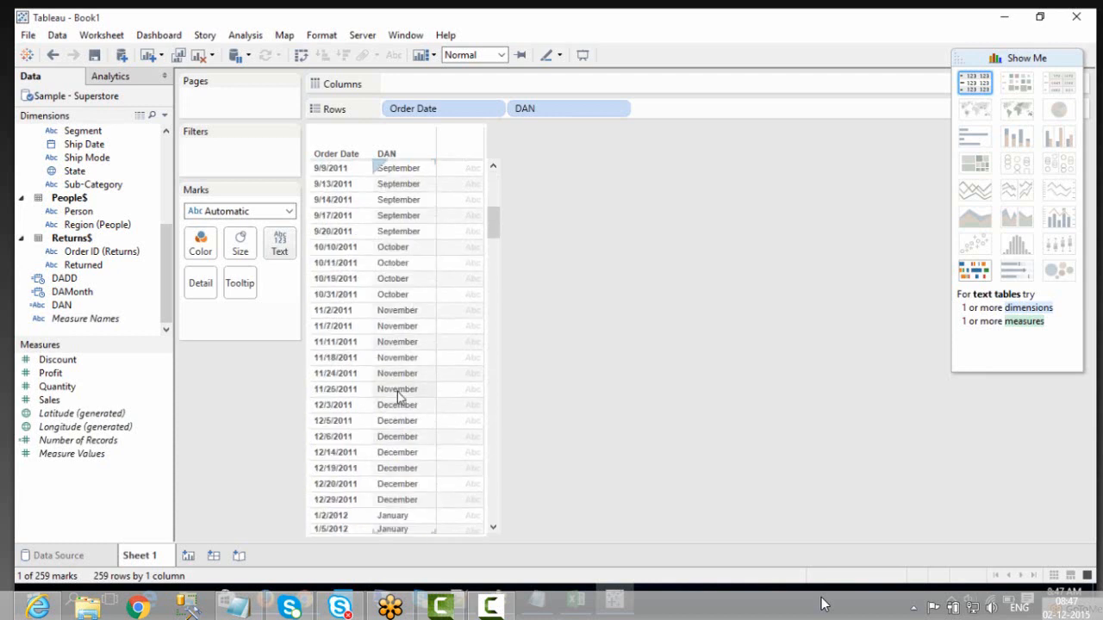
{"action": "scroll", "coordinate": [384, 388], "scroll_direction": "down", "scroll_amount": 20}
{"action": "scroll", "coordinate": [398, 419], "scroll_direction": "down", "scroll_amount": 20}
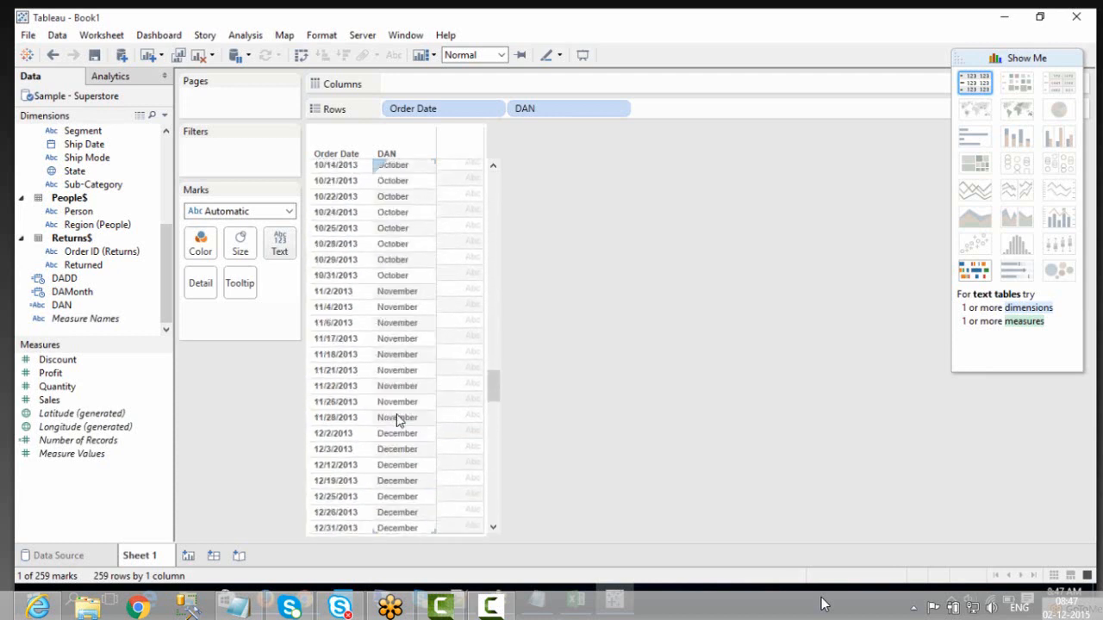
{"action": "scroll", "coordinate": [405, 413], "scroll_direction": "down", "scroll_amount": 15}
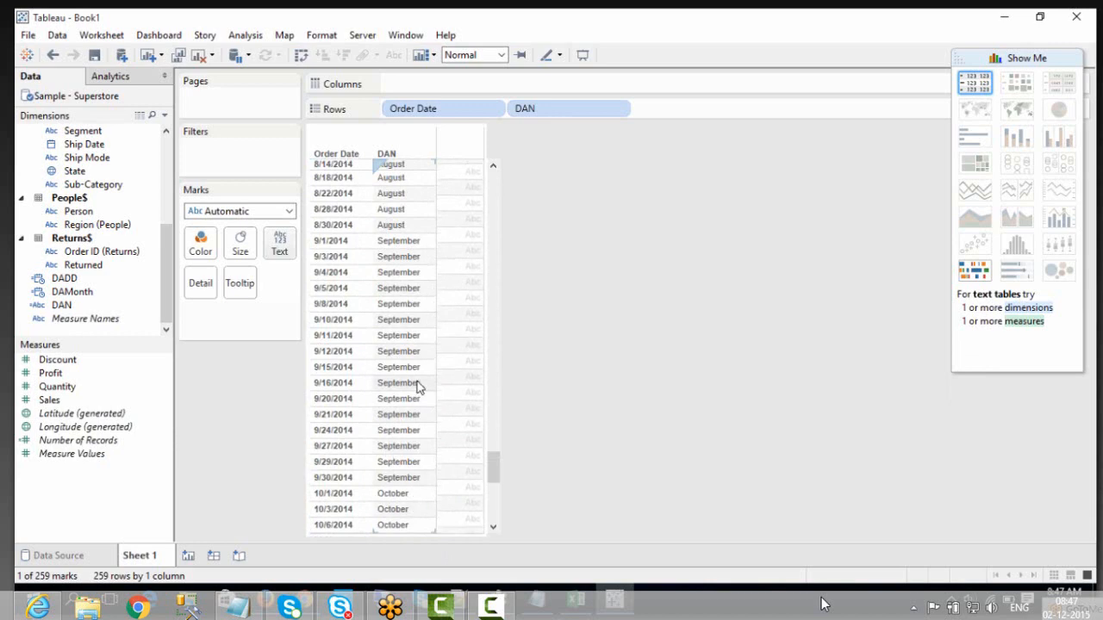
Switch to the Excel notes workbook and copy the formula DATENAME ('day', [Order Date])
{"action": "key", "text": "alt+Tab"}
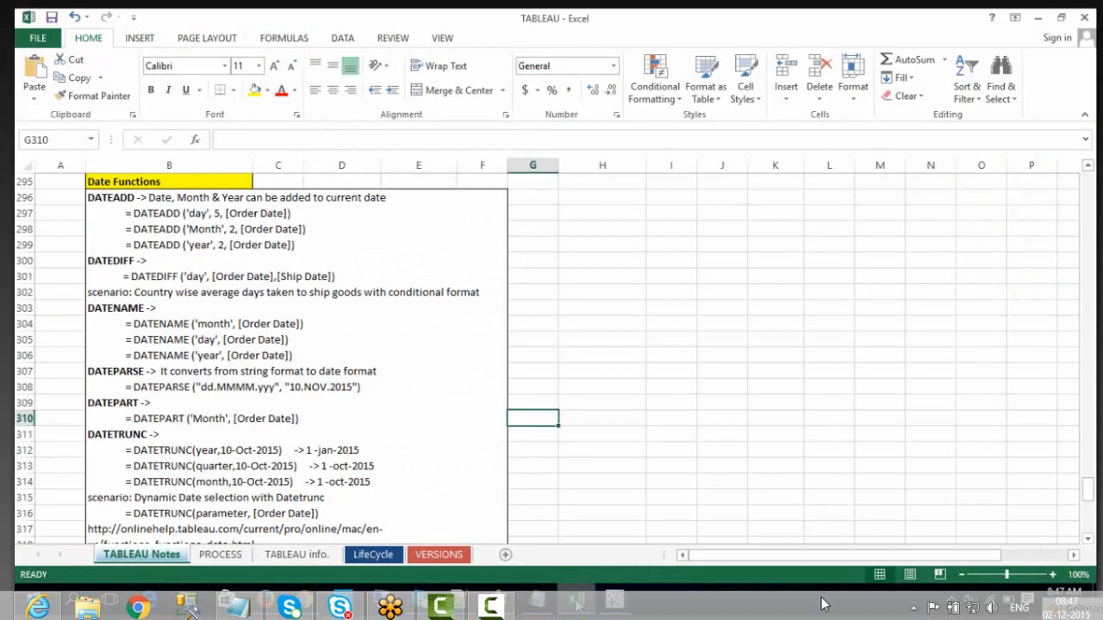
{"action": "double_click", "coordinate": [297, 341]}
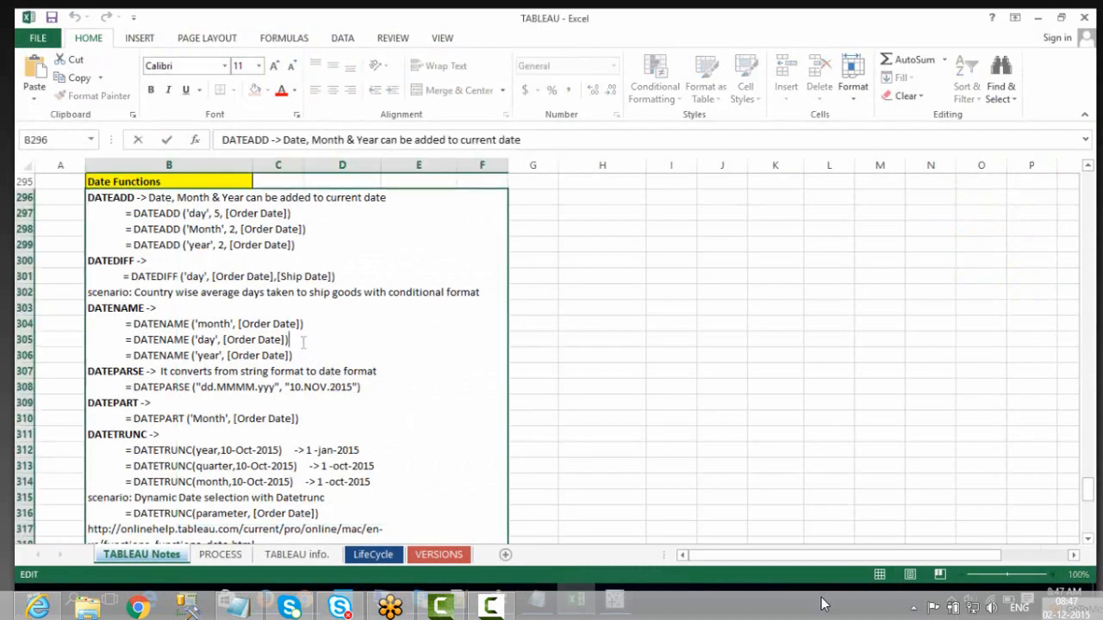
{"action": "left_click_drag", "start_coordinate": [298, 342], "coordinate": [134, 340]}
{"action": "key", "text": "ctrl+c"}
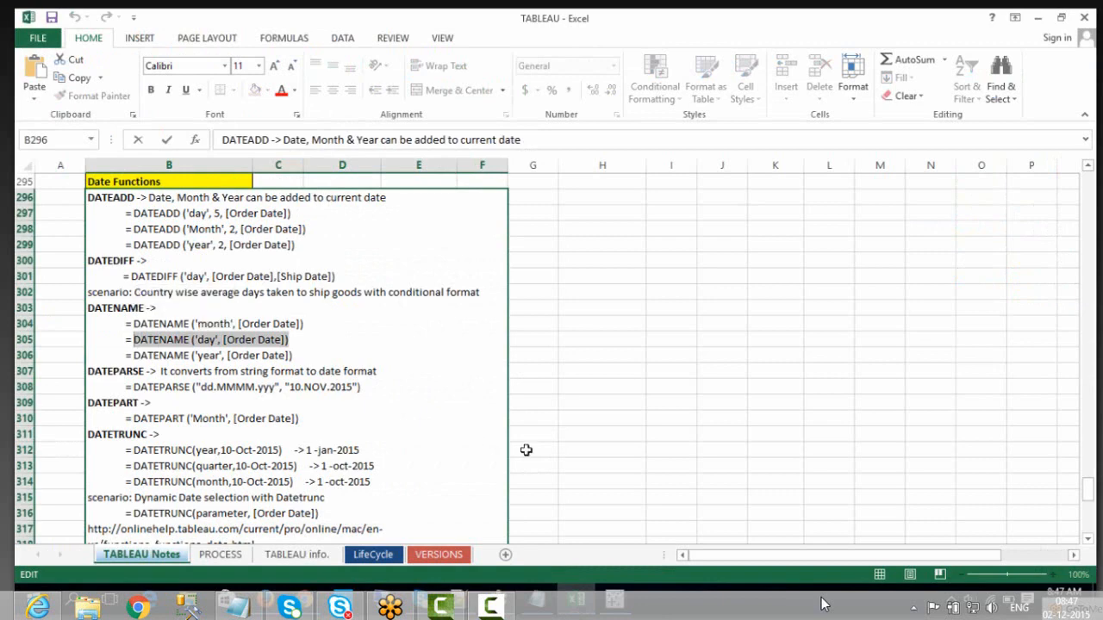
Switch back to Tableau, replace the DAN formula with DATENAME ('day', [Order Date]), save it and check the results against Order Date
{"action": "key", "text": "alt+Tab"}
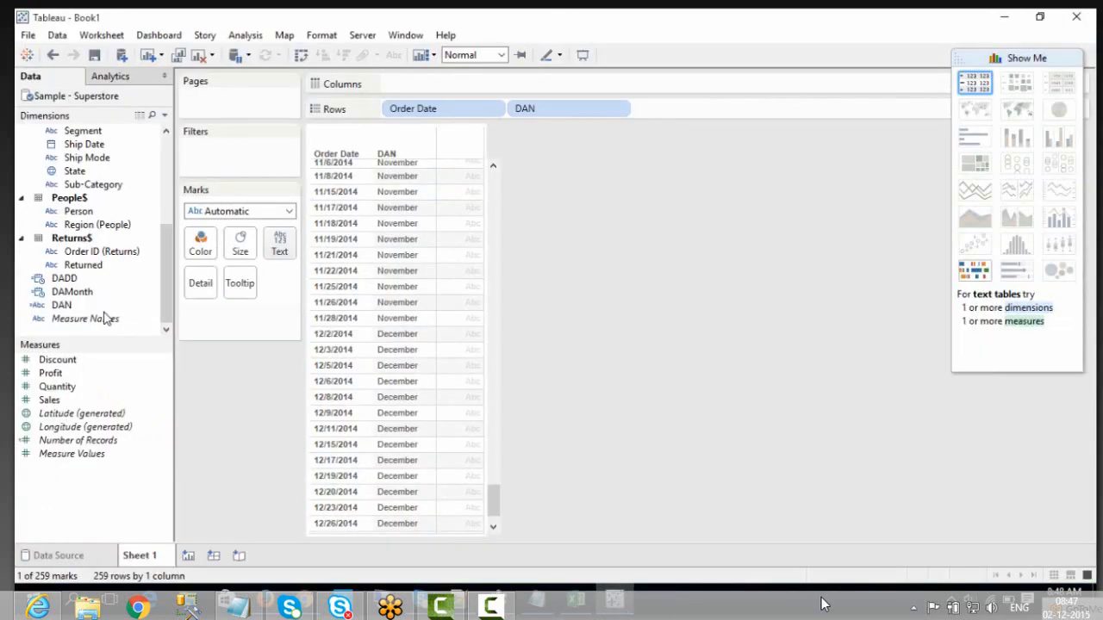
{"action": "right_click", "coordinate": [60, 306]}
{"action": "left_click", "coordinate": [121, 104]}
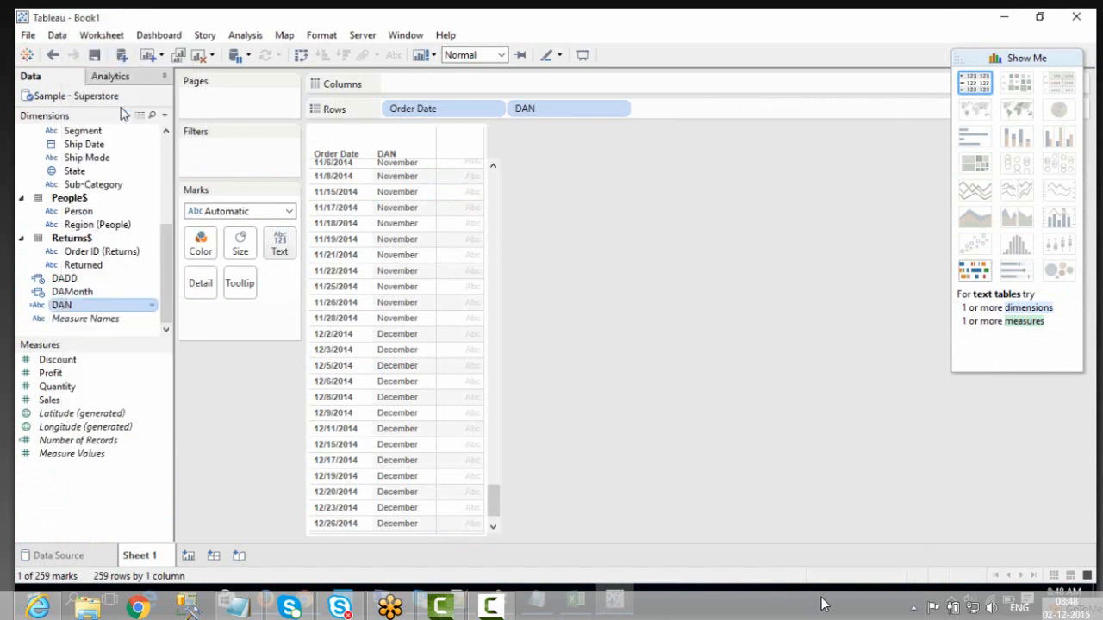
{"action": "left_click_drag", "start_coordinate": [536, 276], "coordinate": [293, 268]}
{"action": "key", "text": "ctrl+v"}
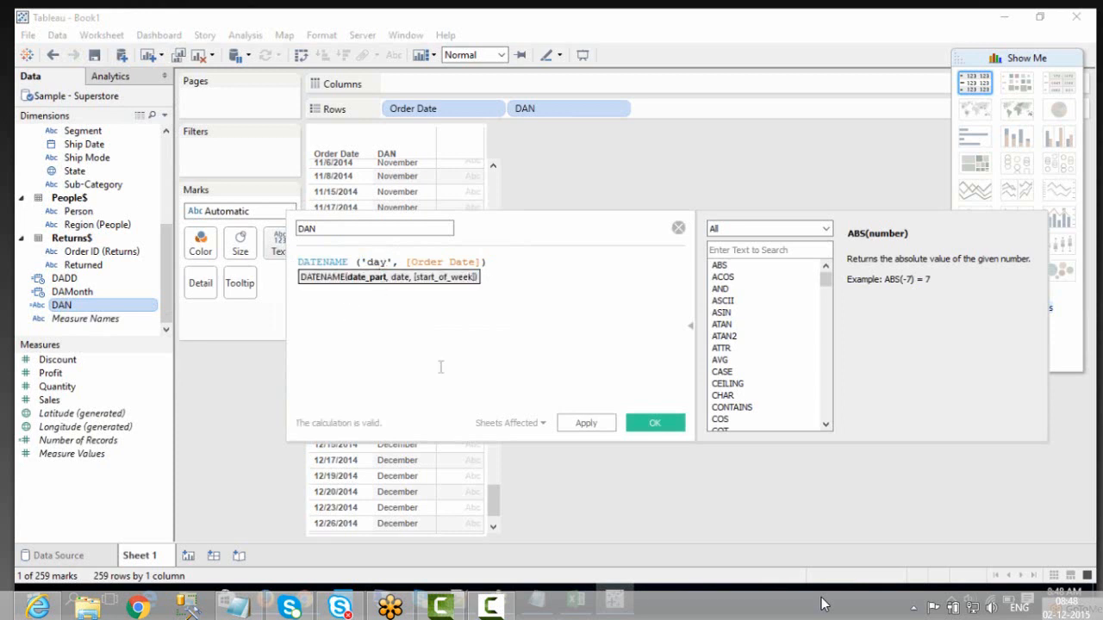
{"action": "left_click", "coordinate": [586, 423]}
{"action": "left_click", "coordinate": [654, 423]}
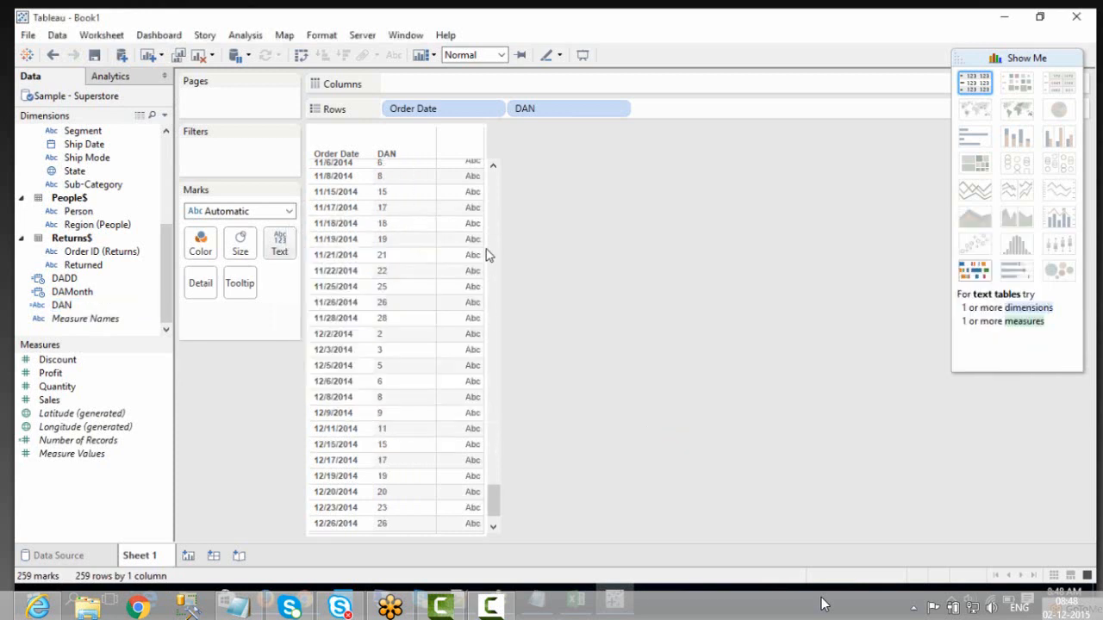
{"action": "scroll", "coordinate": [487, 251], "scroll_direction": "up", "scroll_amount": 20}
{"action": "scroll", "coordinate": [416, 268], "scroll_direction": "up", "scroll_amount": 15}
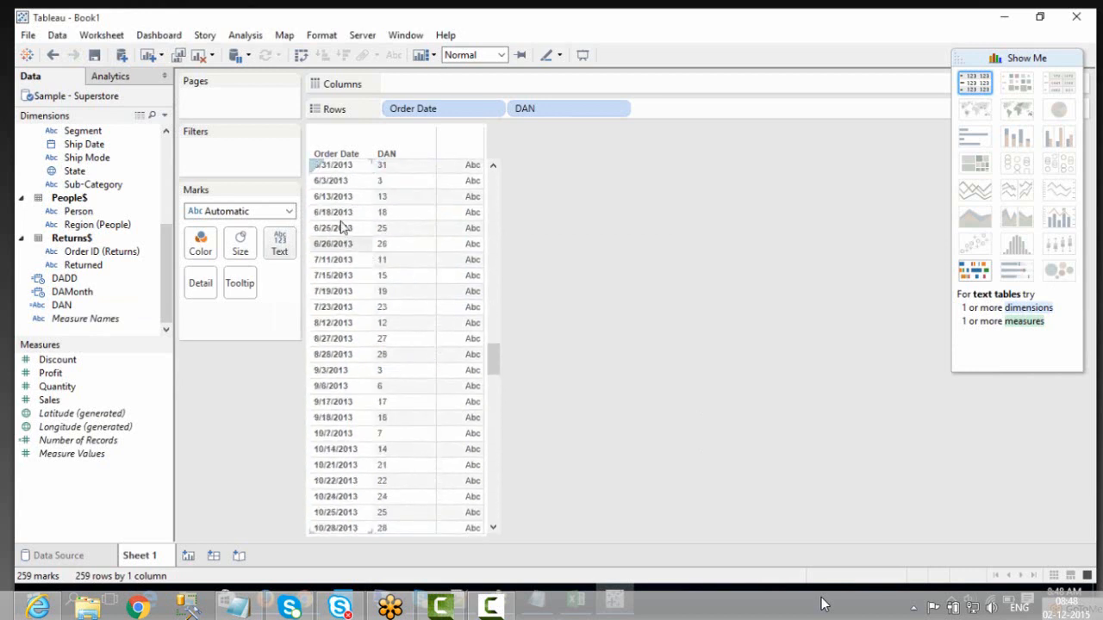
{"action": "scroll", "coordinate": [398, 314], "scroll_direction": "up", "scroll_amount": 15}
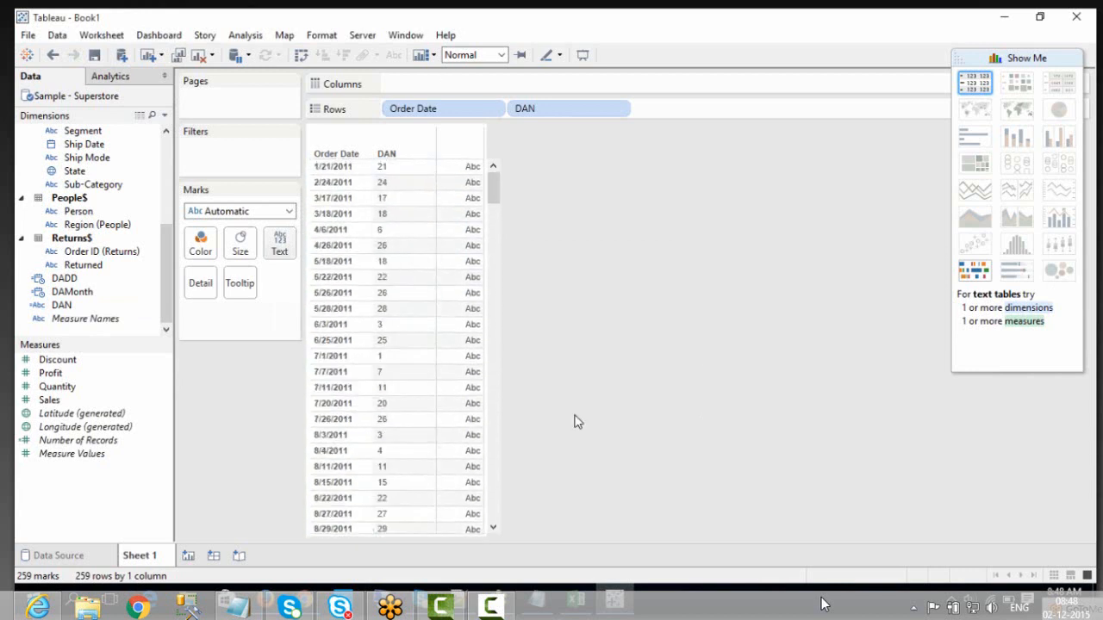
Replace the DAN field's formula with DATENAME ('year', [Order Date]), rename the field DAY and save it
{"action": "left_click", "coordinate": [91, 307]}
{"action": "right_click", "coordinate": [90, 310]}
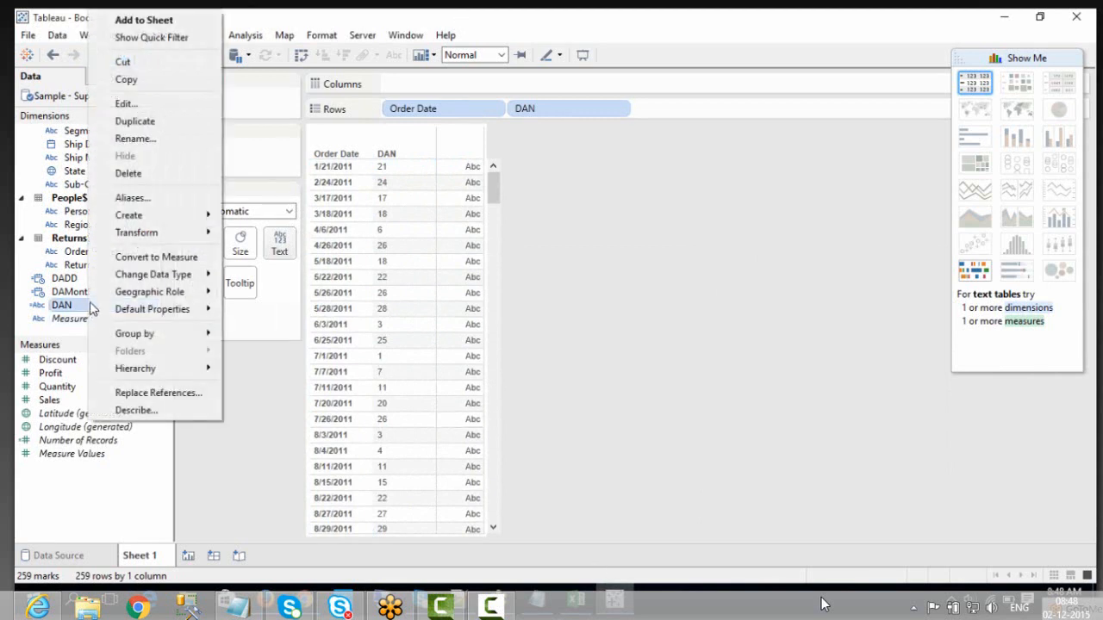
{"action": "left_click", "coordinate": [138, 101]}
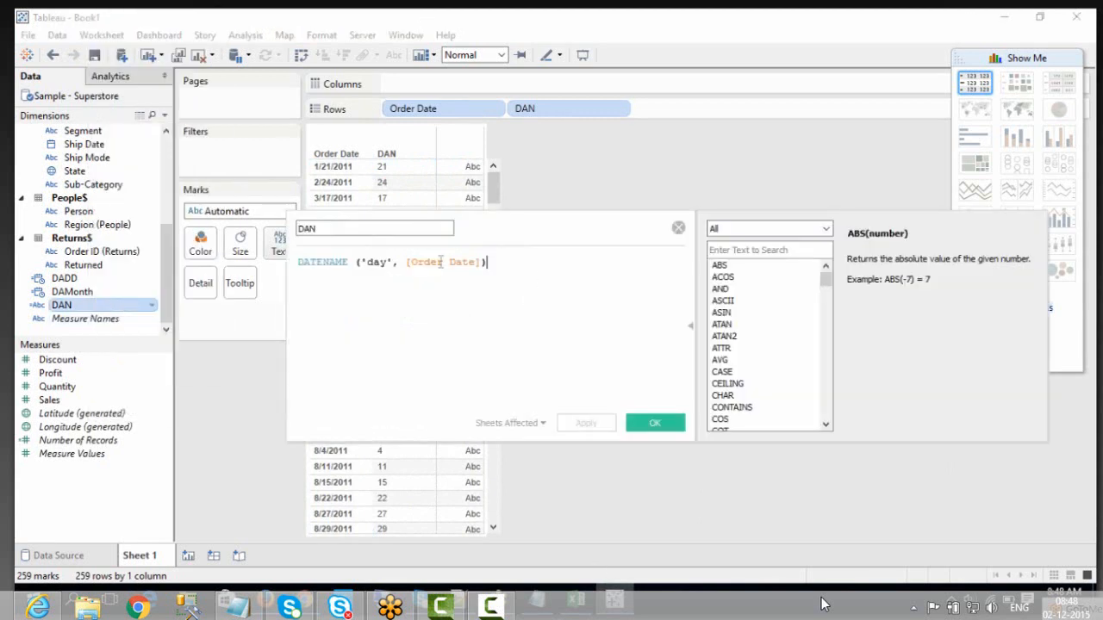
{"action": "left_click_drag", "start_coordinate": [487, 262], "coordinate": [293, 262]}
{"action": "type", "text": "DATENAME ('year', [Order Date])"}
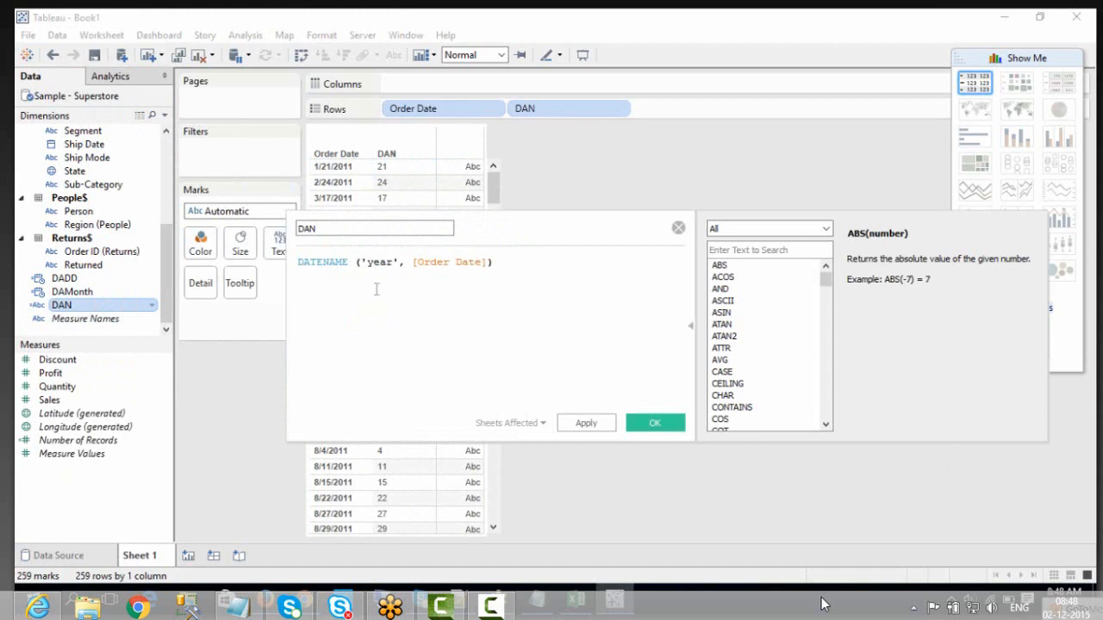
{"action": "double_click", "coordinate": [376, 263]}
{"action": "left_click", "coordinate": [381, 334]}
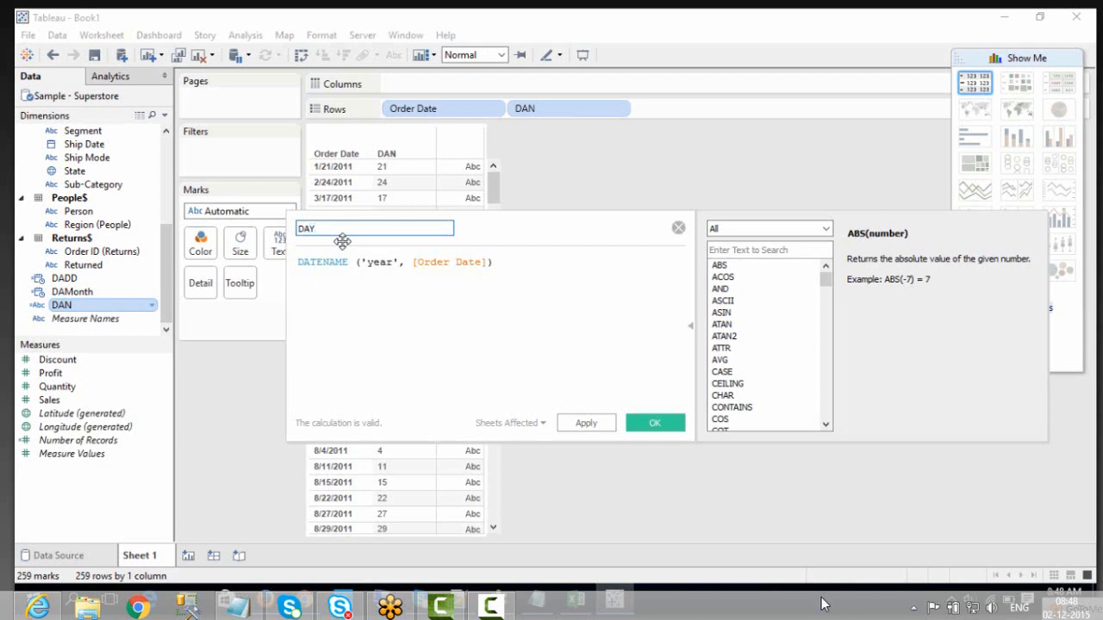
{"action": "left_click", "coordinate": [642, 425]}
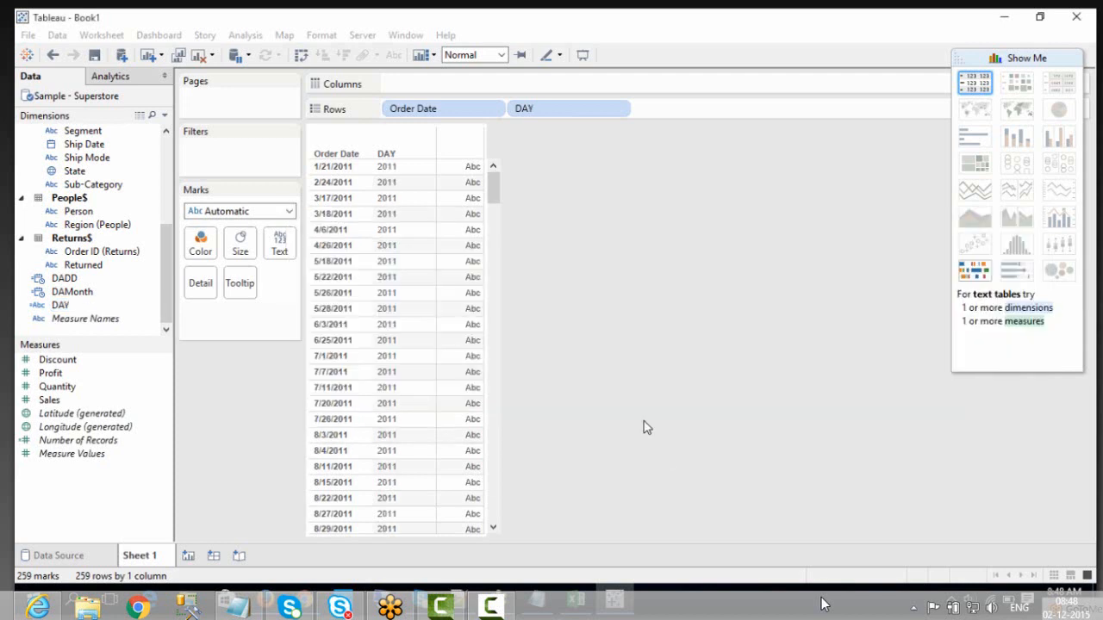
Examine the year values in the DAY column against the Order Date values down to the end of the table
{"action": "scroll", "coordinate": [427, 409], "scroll_direction": "down", "scroll_amount": 15}
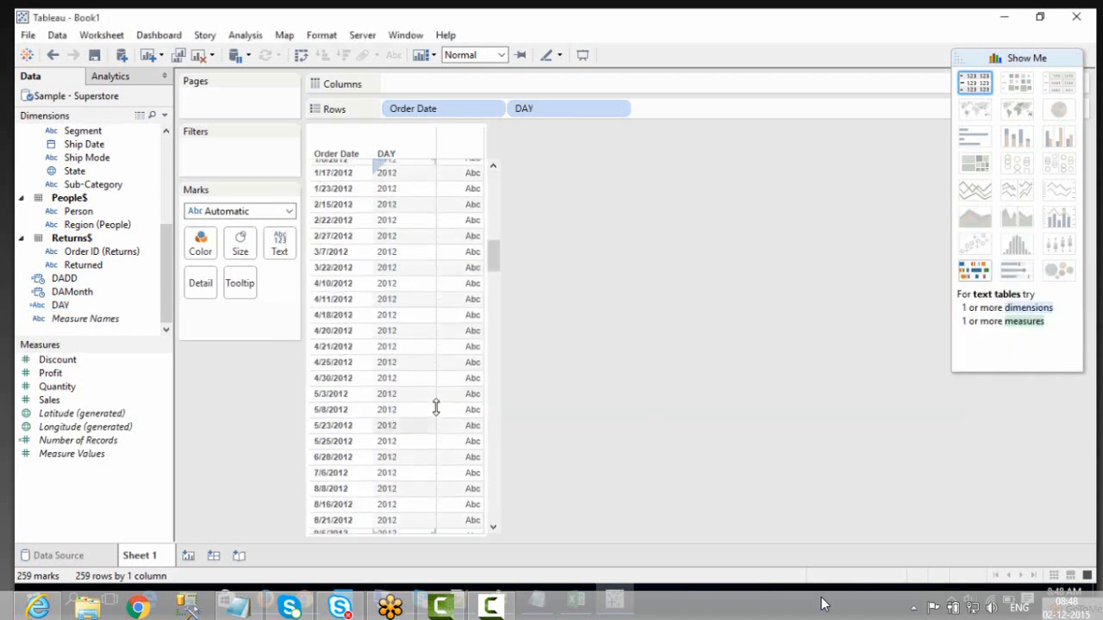
{"action": "scroll", "coordinate": [405, 413], "scroll_direction": "down", "scroll_amount": 10}
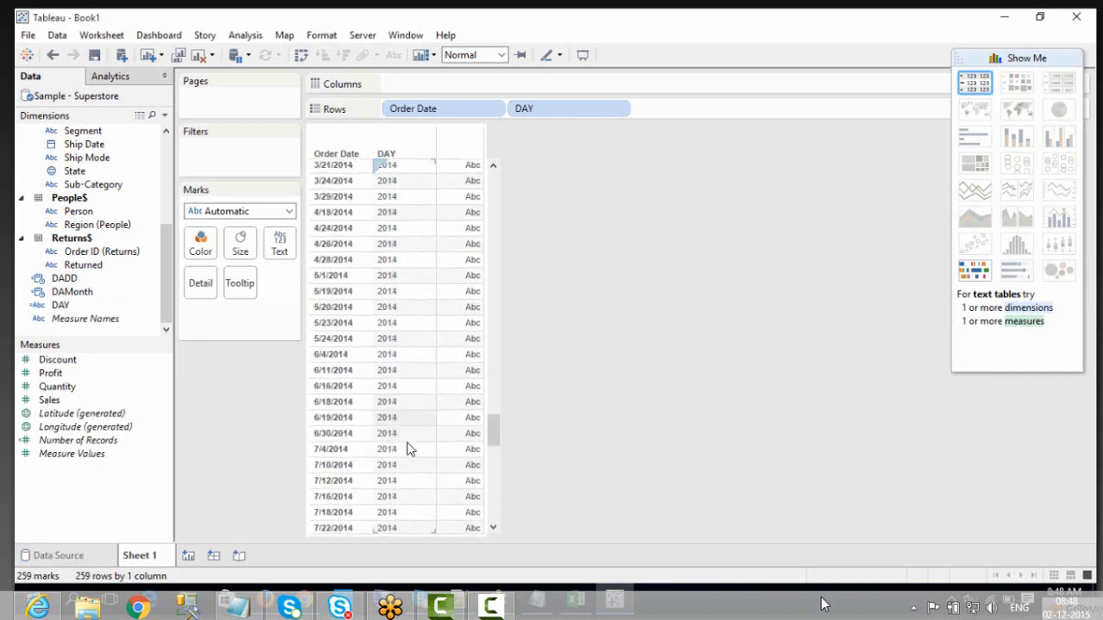
{"action": "scroll", "coordinate": [409, 465], "scroll_direction": "down", "scroll_amount": 10}
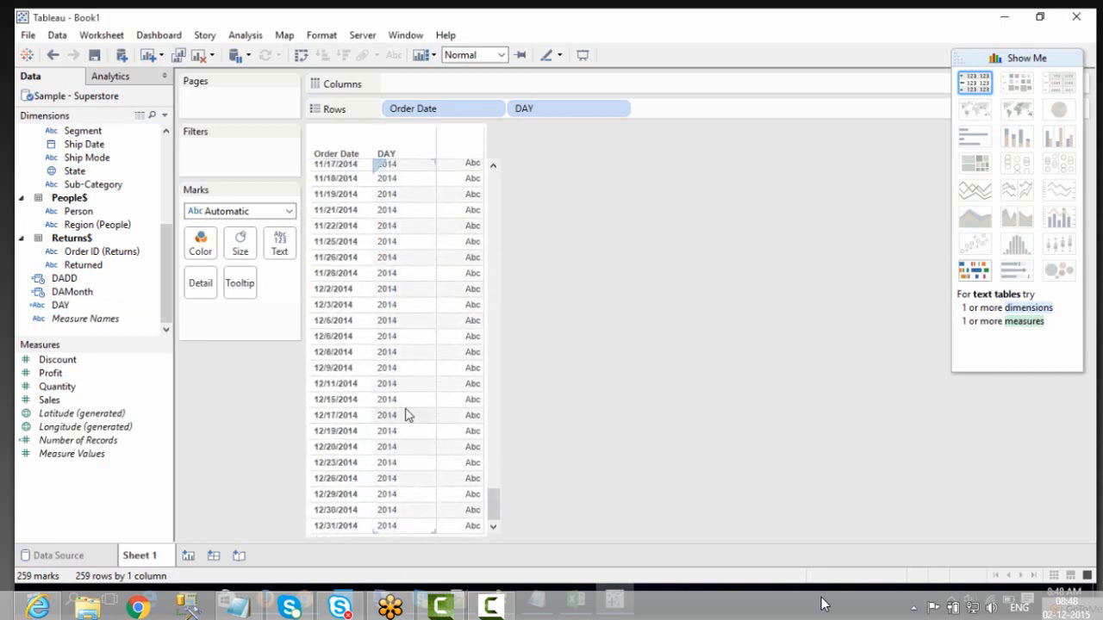
{"action": "scroll", "coordinate": [408, 455], "scroll_direction": "up", "scroll_amount": 10}
Switch to the Excel notes workbook and find the DATEPARSE example formula
{"action": "key", "text": "alt+Tab"}
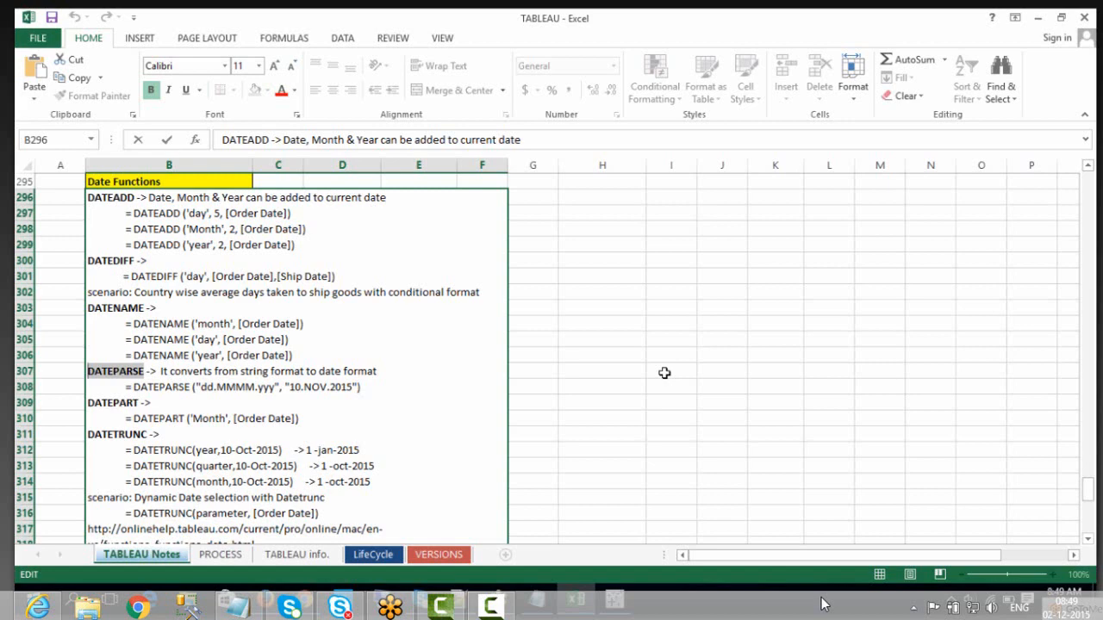
{"action": "double_click", "coordinate": [164, 386]}
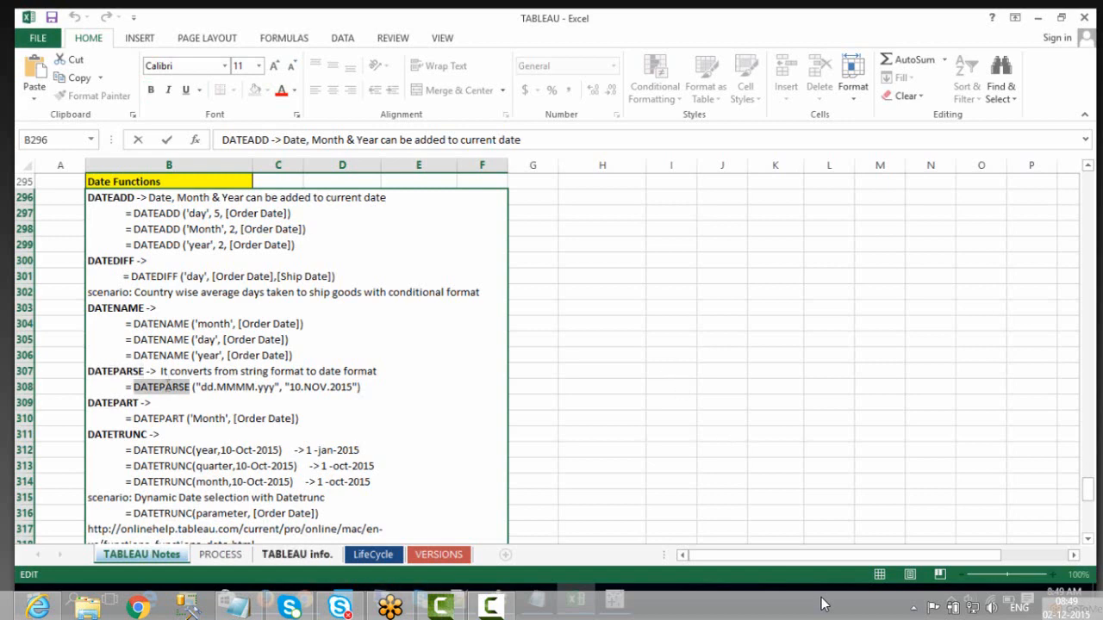
Switch back to Tableau, remove DAY from Rows, and open its formula with the description of the DATEPARSE date function shown
{"action": "left_click", "coordinate": [615, 596]}
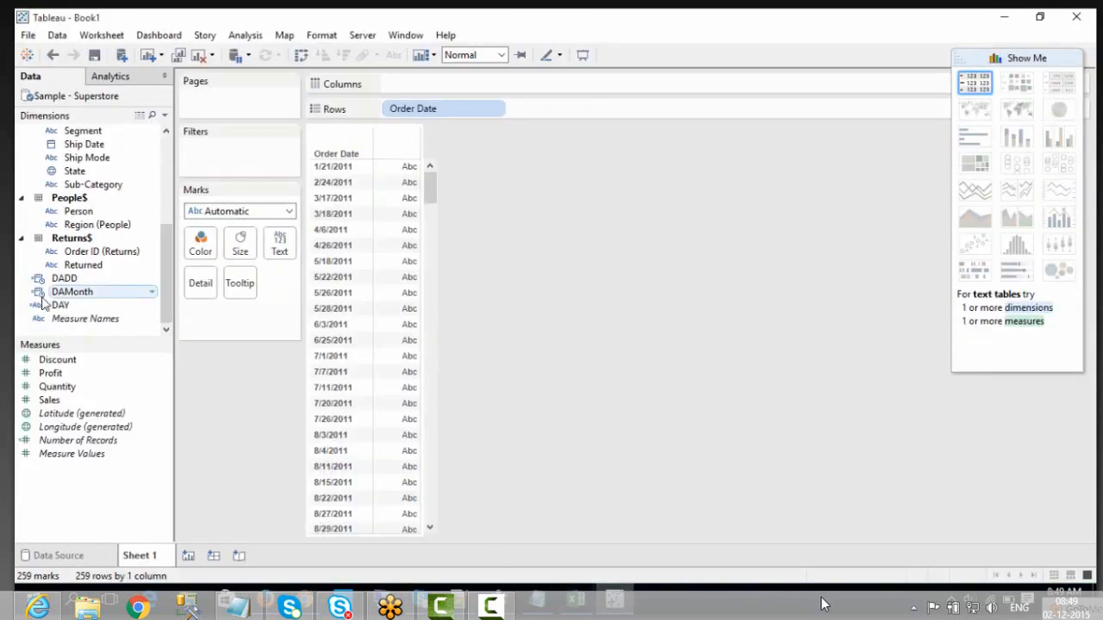
{"action": "right_click", "coordinate": [76, 310]}
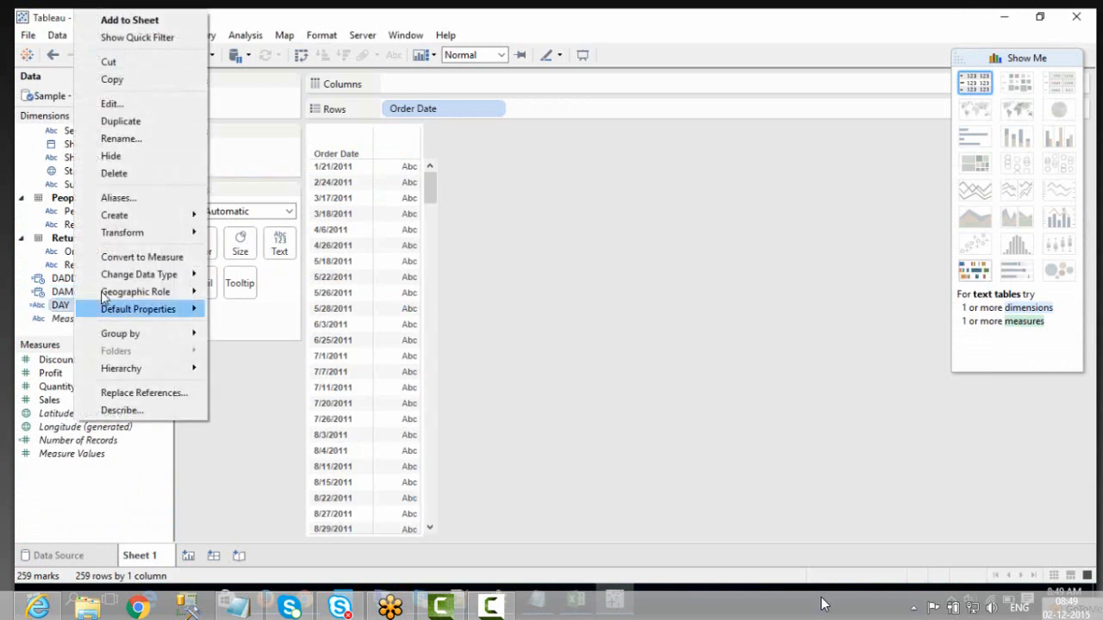
{"action": "left_click", "coordinate": [138, 110]}
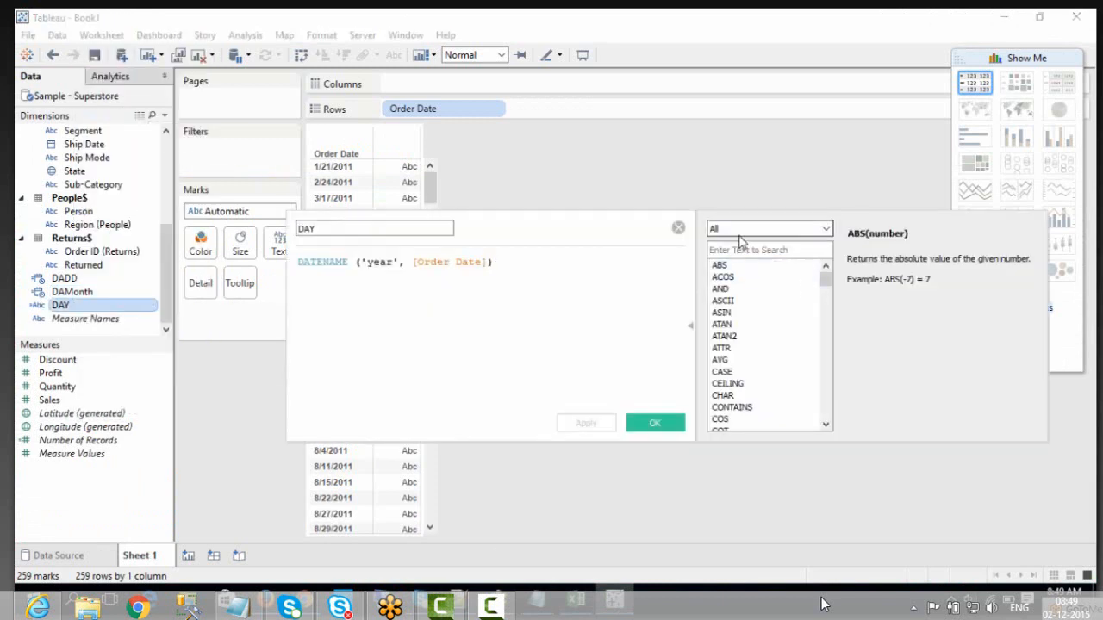
{"action": "left_click", "coordinate": [739, 229]}
{"action": "left_click", "coordinate": [735, 282]}
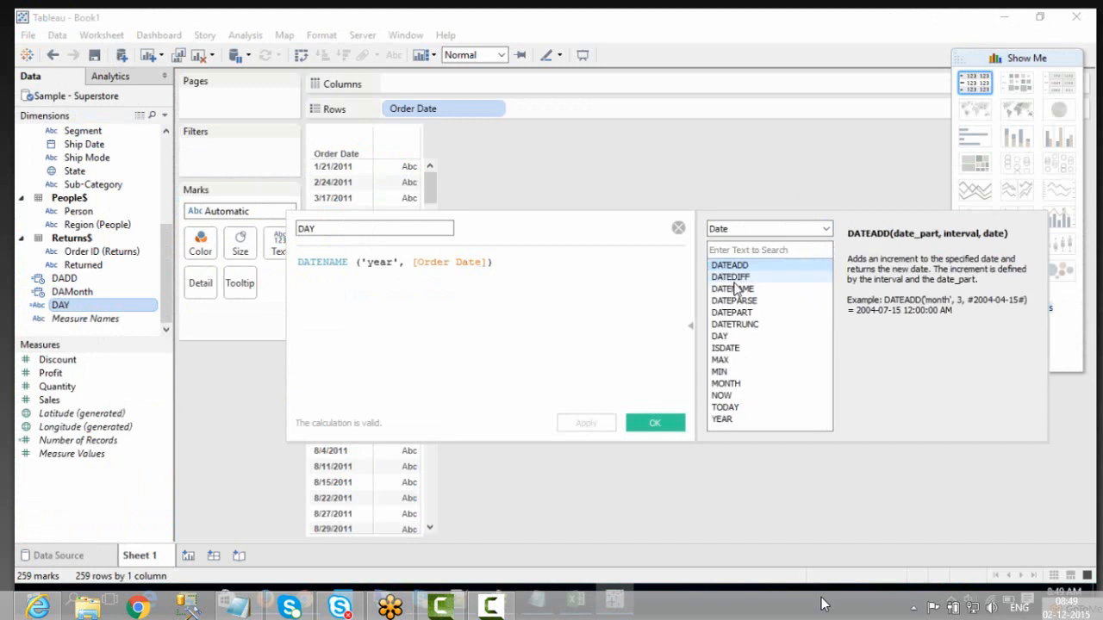
{"action": "left_click", "coordinate": [745, 301]}
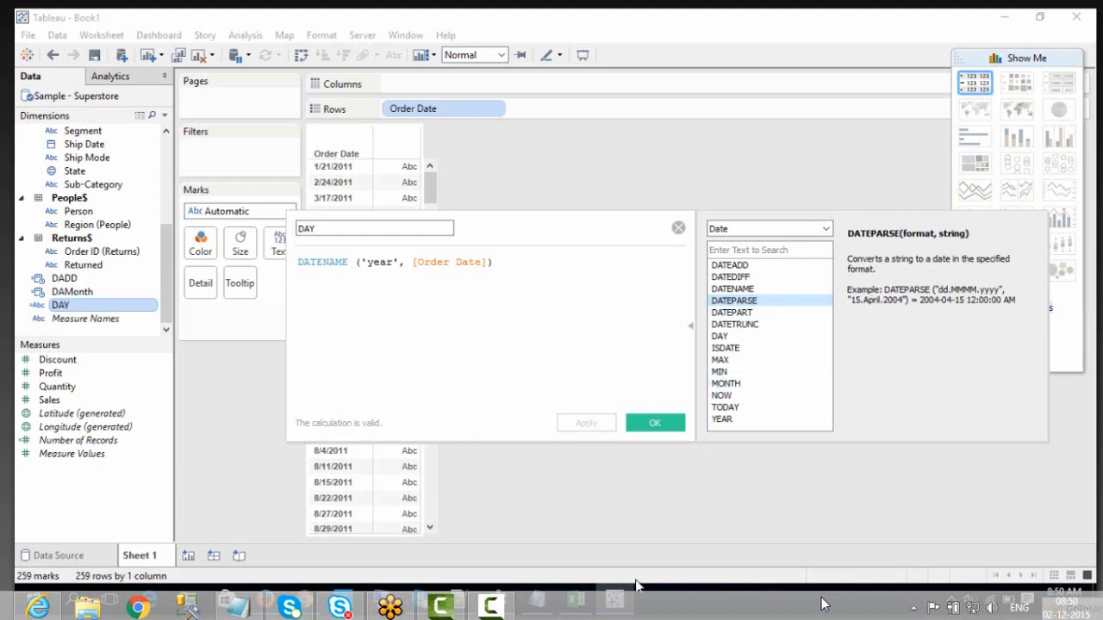
Switch to the Excel notes workbook and copy the formula DATEPARSE ("dd.MMMM.yyy", "10.NOV.2015")
{"action": "left_click", "coordinate": [577, 604]}
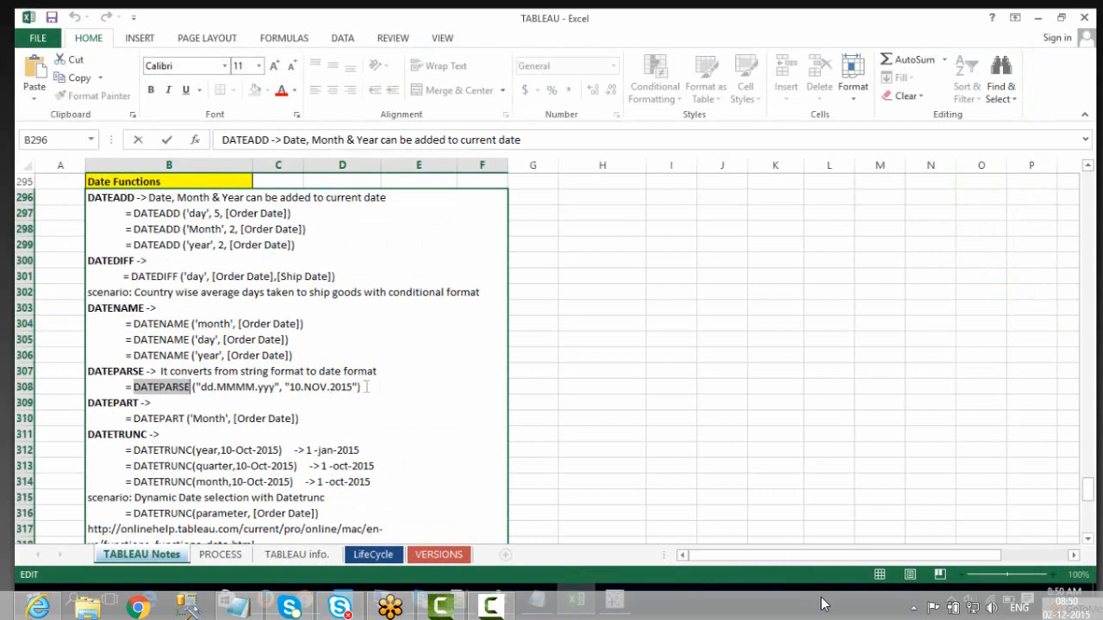
{"action": "left_click_drag", "start_coordinate": [366, 387], "coordinate": [135, 387]}
{"action": "key", "text": "ctrl+c"}
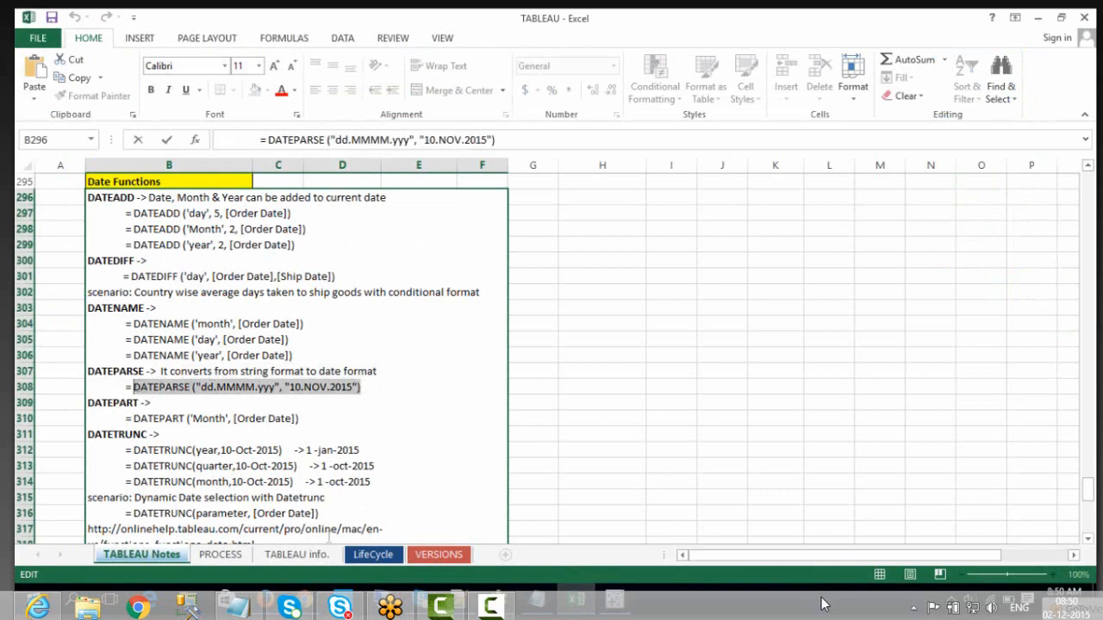
Back in Tableau, replace the DAY formula with DATEPARSE ("dd.MMMM.yyy", "10.NOV.2015"), rename the field DAP and save it
{"action": "left_click", "coordinate": [629, 601]}
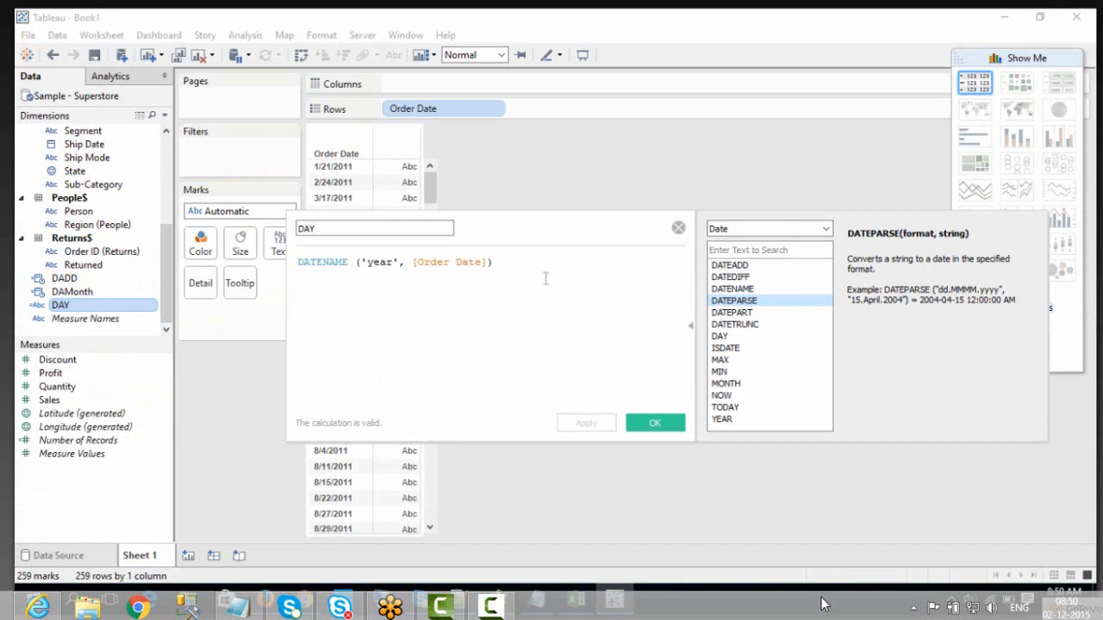
{"action": "left_click_drag", "start_coordinate": [513, 265], "coordinate": [274, 262]}
{"action": "key", "text": "ctrl+v"}
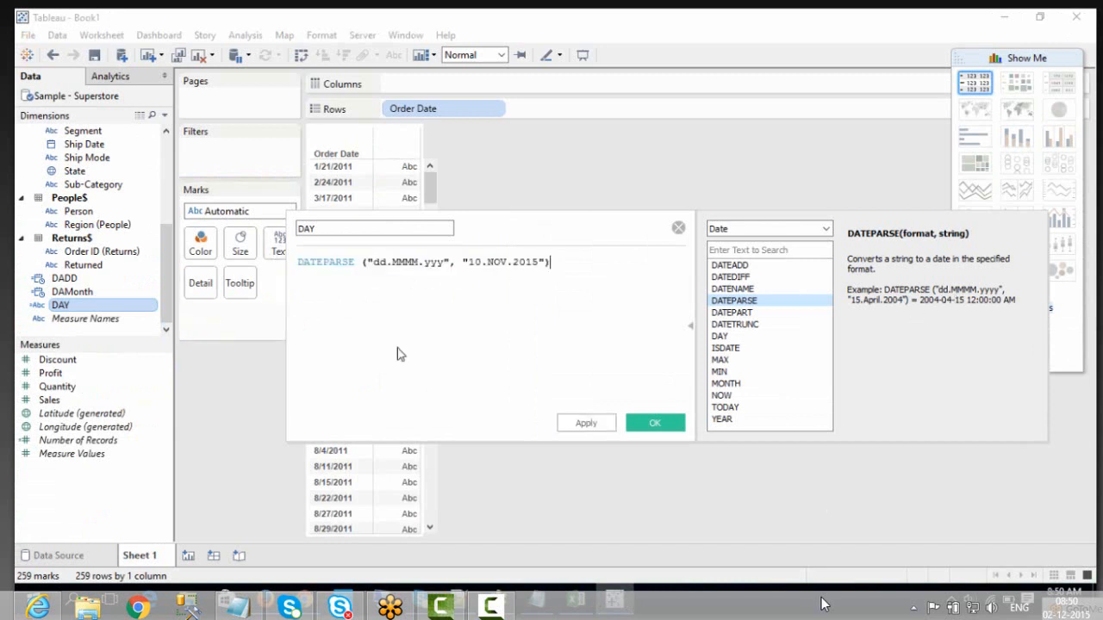
{"action": "left_click", "coordinate": [321, 229]}
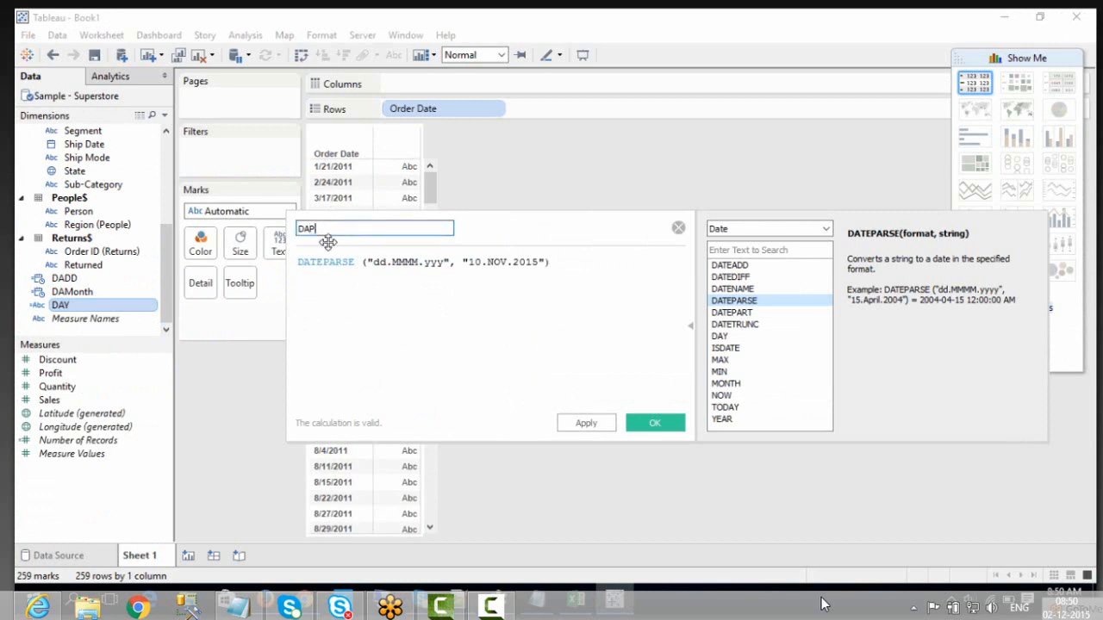
{"action": "type", "text": "P"}
{"action": "left_click", "coordinate": [586, 423]}
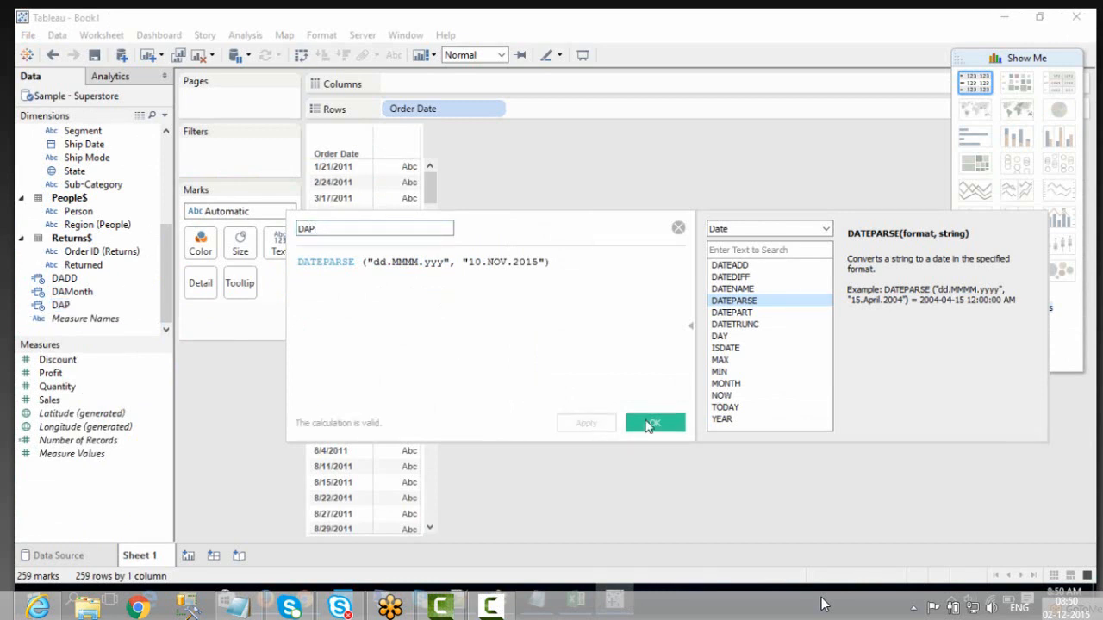
{"action": "left_click", "coordinate": [655, 423]}
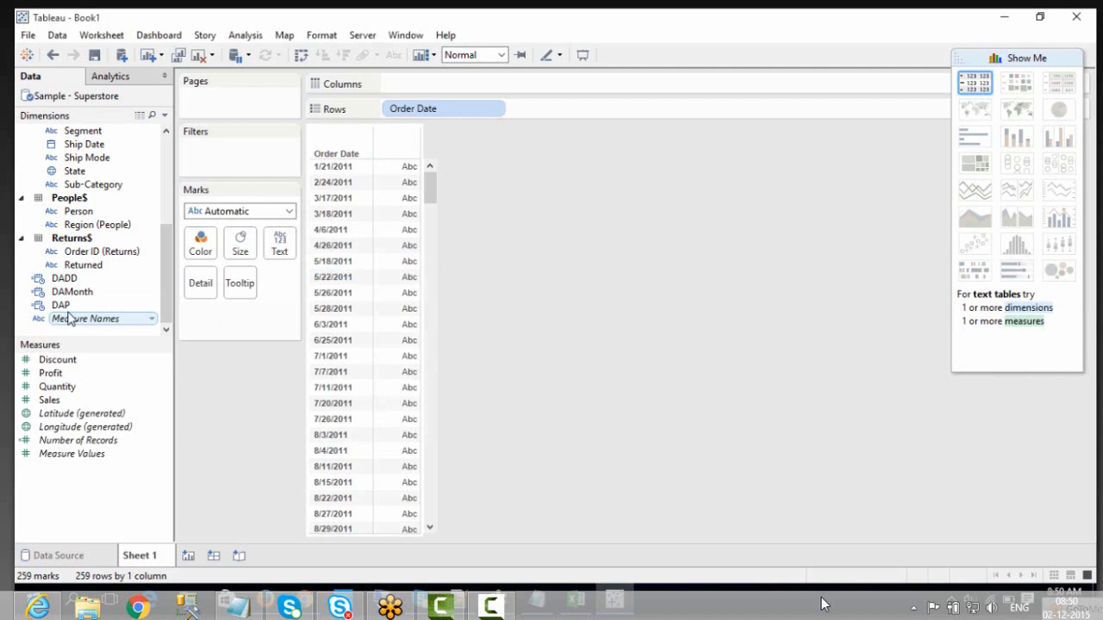
Add DAP to Rows after Order Date and show it as a discrete exact date
{"action": "left_click_drag", "start_coordinate": [60, 305], "coordinate": [538, 109]}
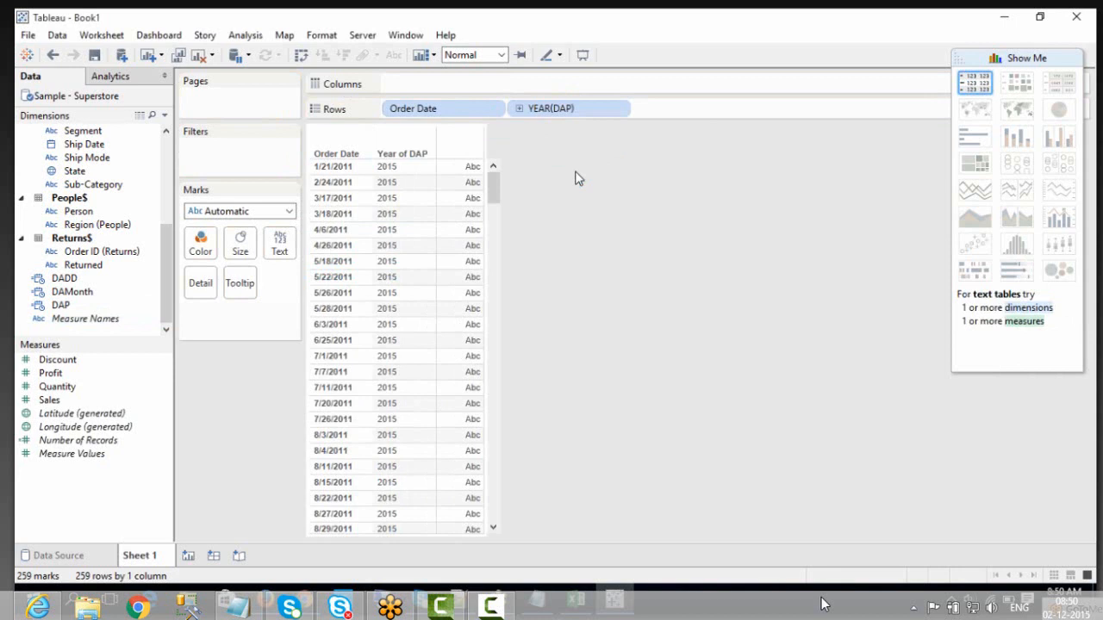
{"action": "right_click", "coordinate": [546, 112]}
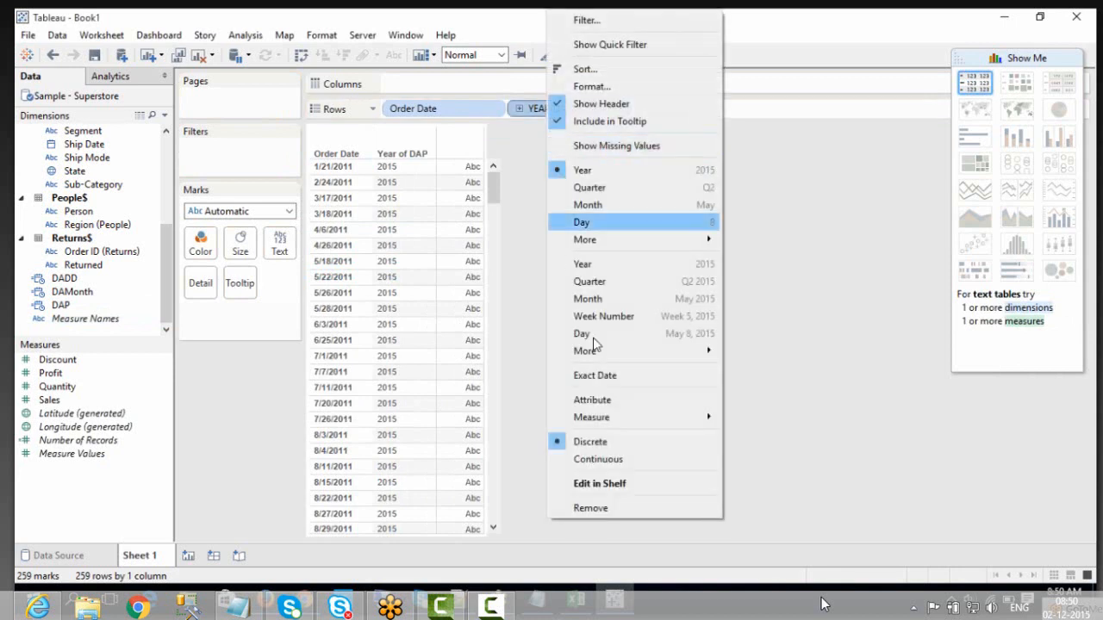
{"action": "left_click", "coordinate": [598, 376]}
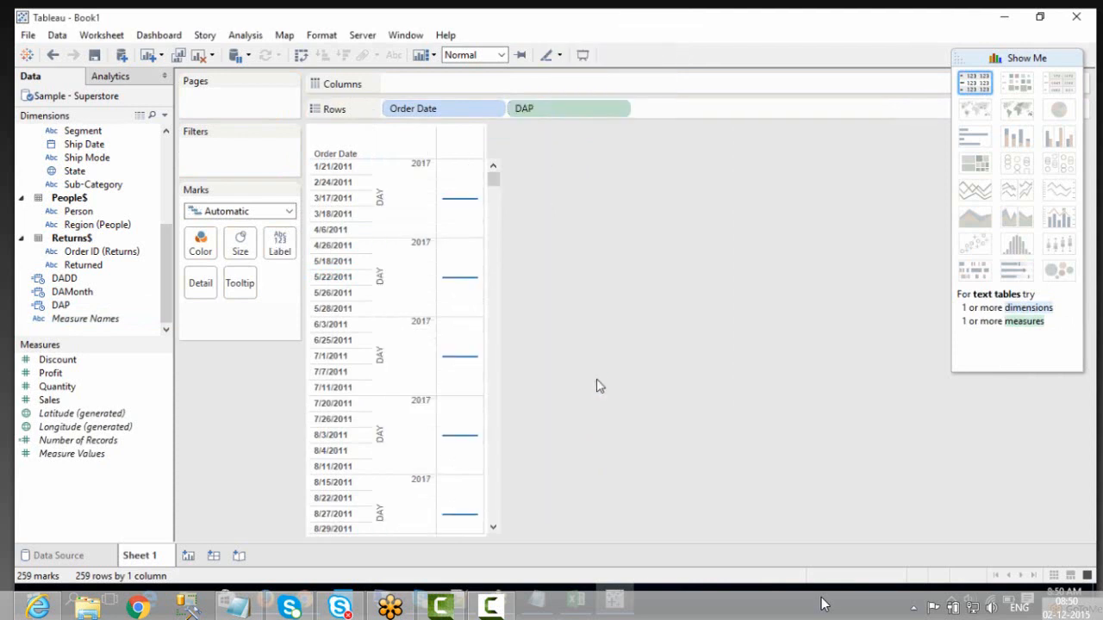
{"action": "right_click", "coordinate": [560, 114]}
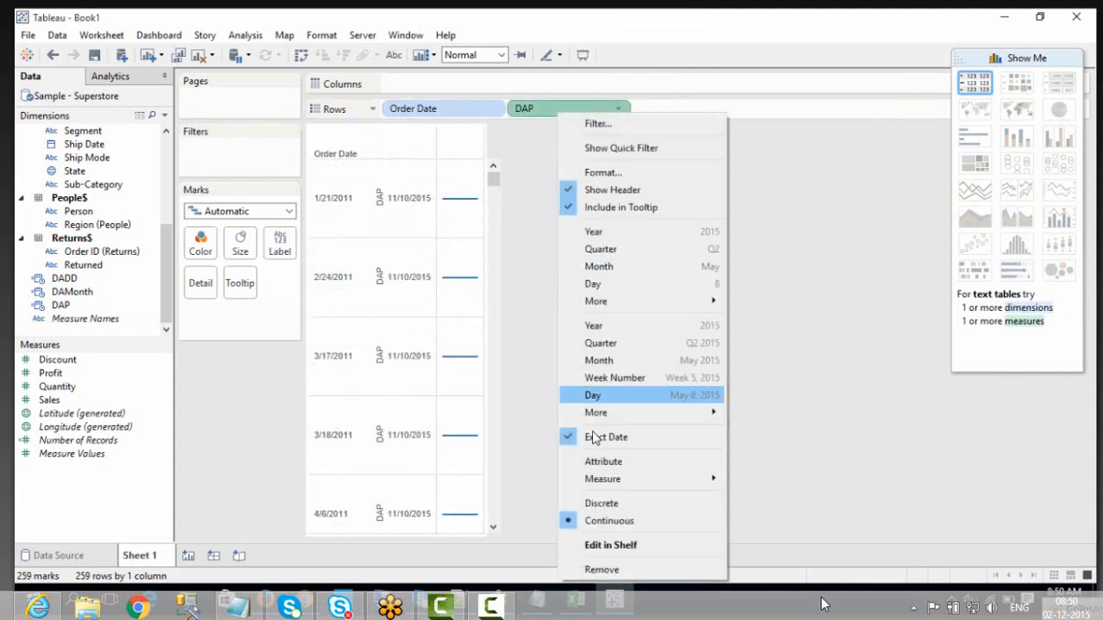
{"action": "left_click", "coordinate": [611, 504]}
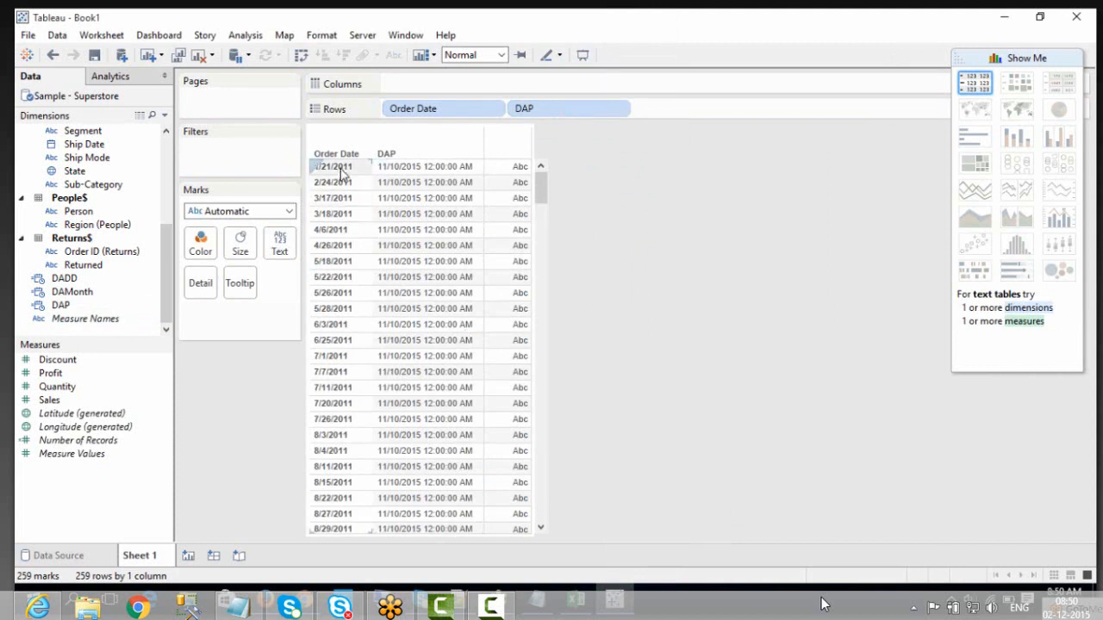
{"action": "left_click", "coordinate": [407, 167]}
Switch to the Excel notes workbook, look over the DATEPARSE and DATEPART notes, and leave cell editing without changes
{"action": "key", "text": "alt+Tab"}
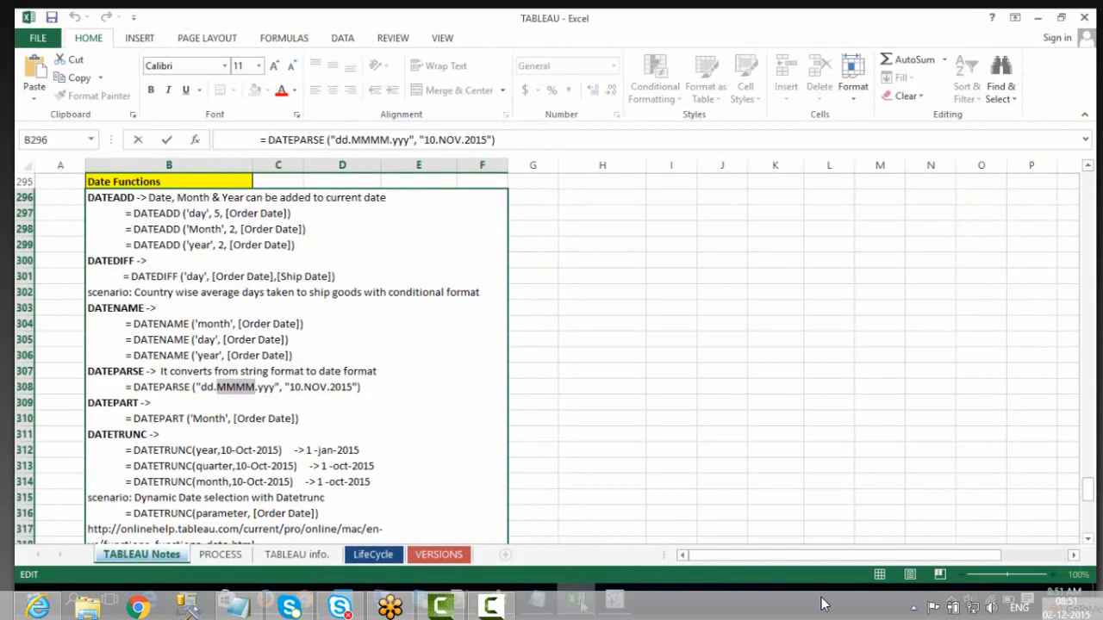
{"action": "scroll", "coordinate": [451, 497], "scroll_direction": "down", "scroll_amount": 1}
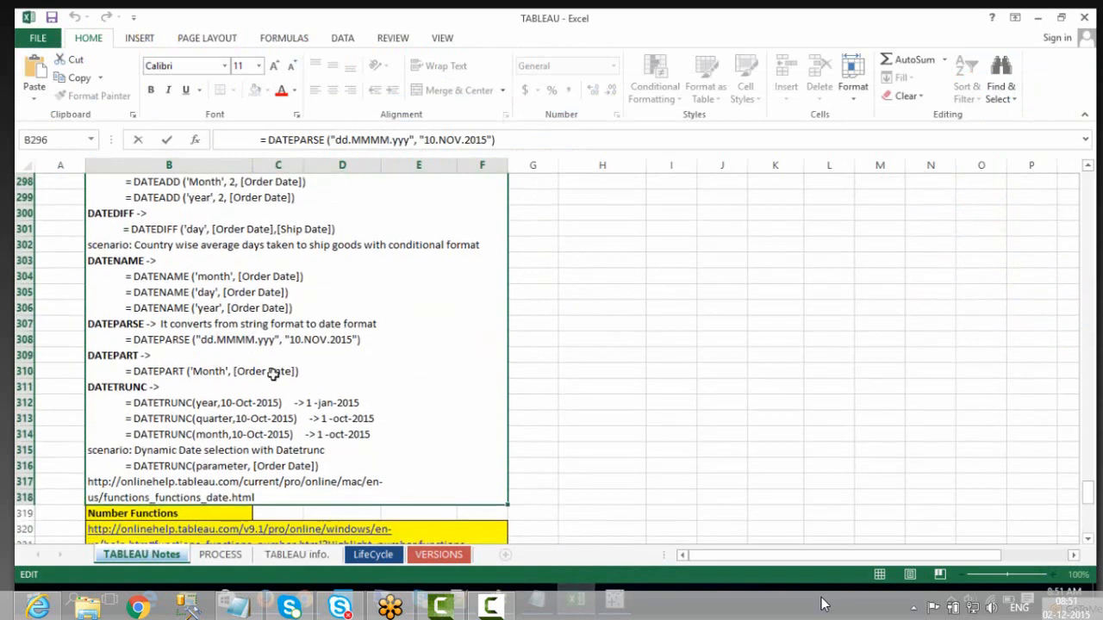
{"action": "key", "text": "Escape"}
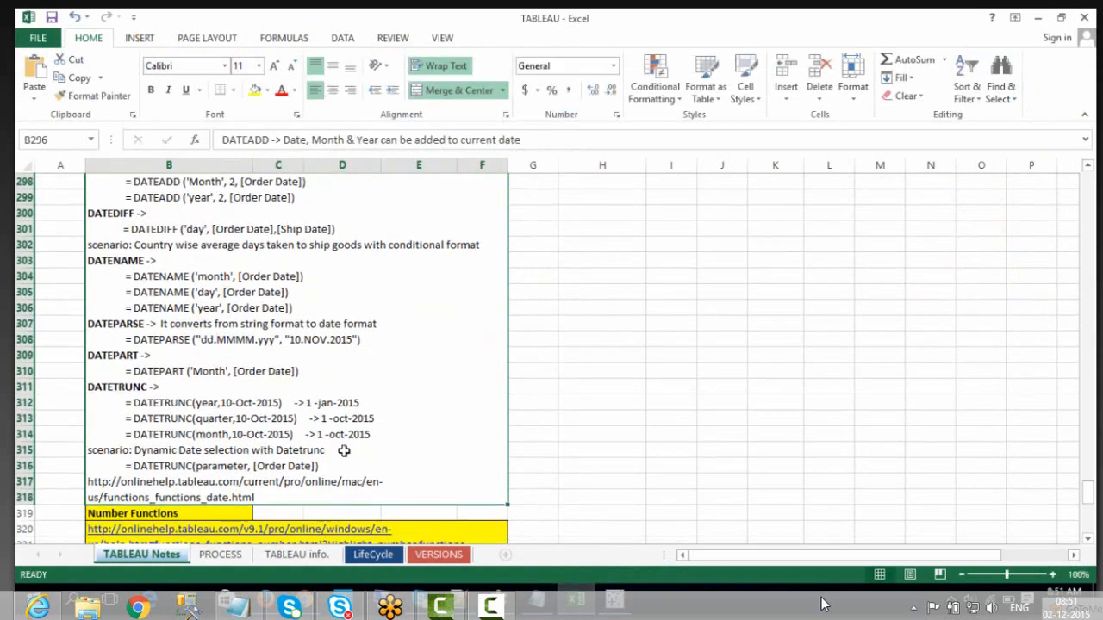
Switch back to Tableau, open the DAP formula for editing and read the description of the DATEPART date function
{"action": "left_click", "coordinate": [616, 600]}
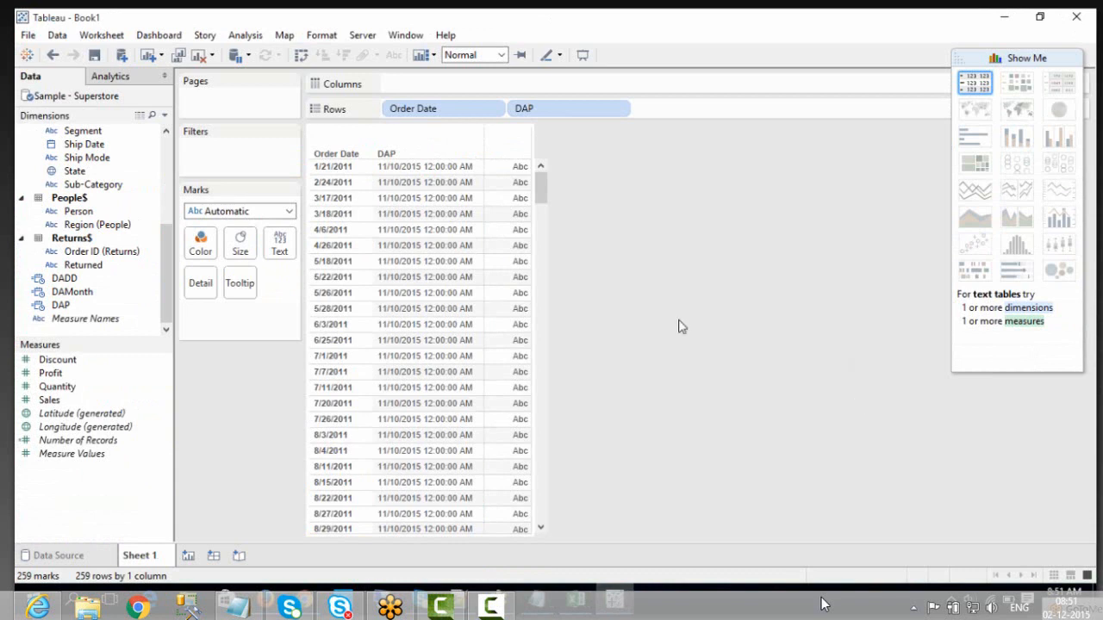
{"action": "right_click", "coordinate": [77, 312]}
{"action": "left_click", "coordinate": [115, 103]}
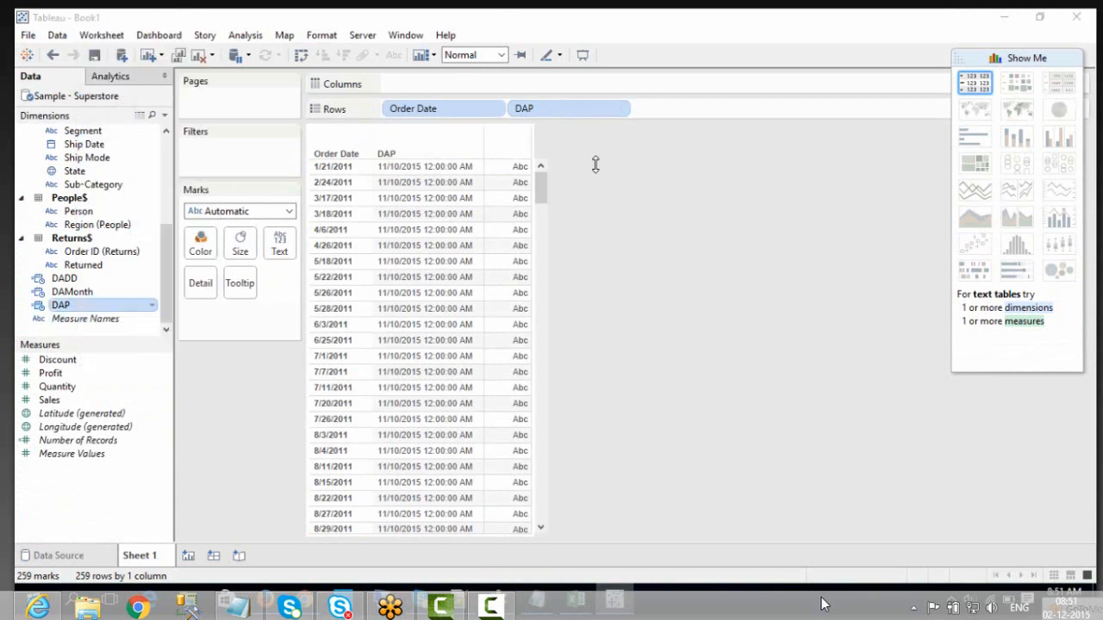
{"action": "left_click", "coordinate": [758, 229]}
{"action": "left_click", "coordinate": [724, 278]}
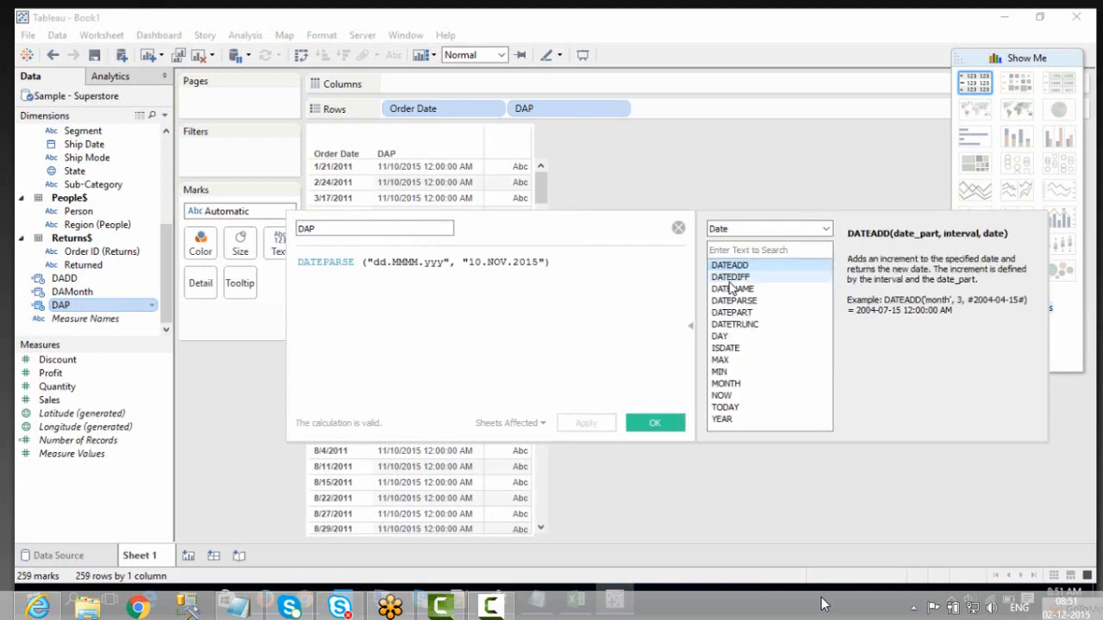
{"action": "left_click", "coordinate": [754, 313]}
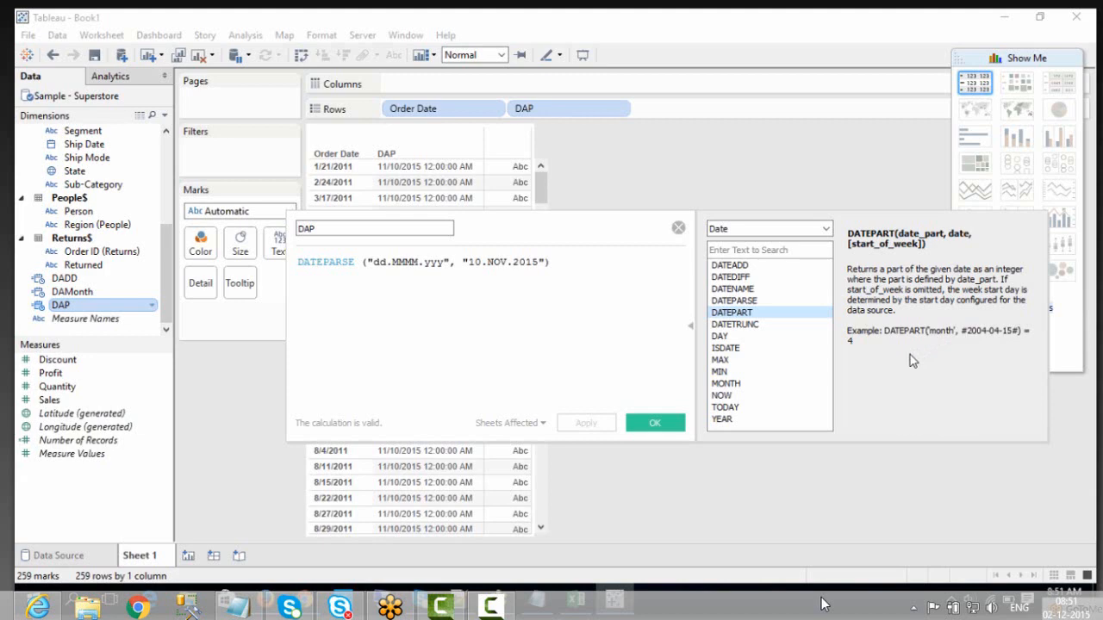
Copy the DATEPART ('Month', [Order Date]) example from the Excel notes and replace the DAP formula with it in Tableau
{"action": "left_click", "coordinate": [576, 601]}
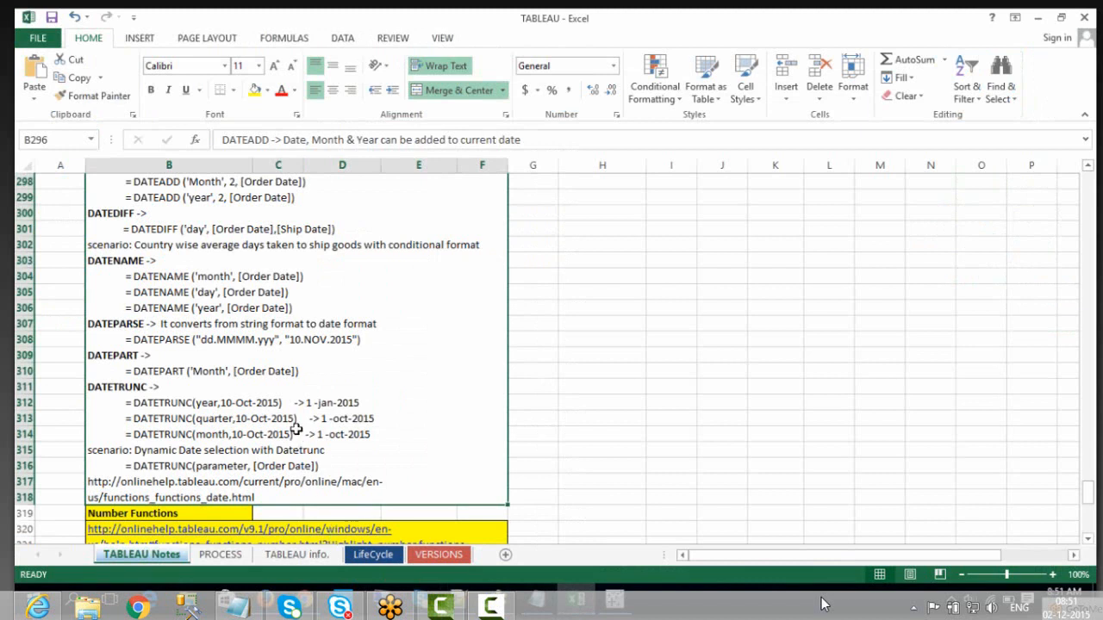
{"action": "double_click", "coordinate": [305, 371]}
{"action": "left_click_drag", "start_coordinate": [300, 403], "coordinate": [133, 402]}
{"action": "key", "text": "ctrl+v"}
{"action": "left_click", "coordinate": [614, 600]}
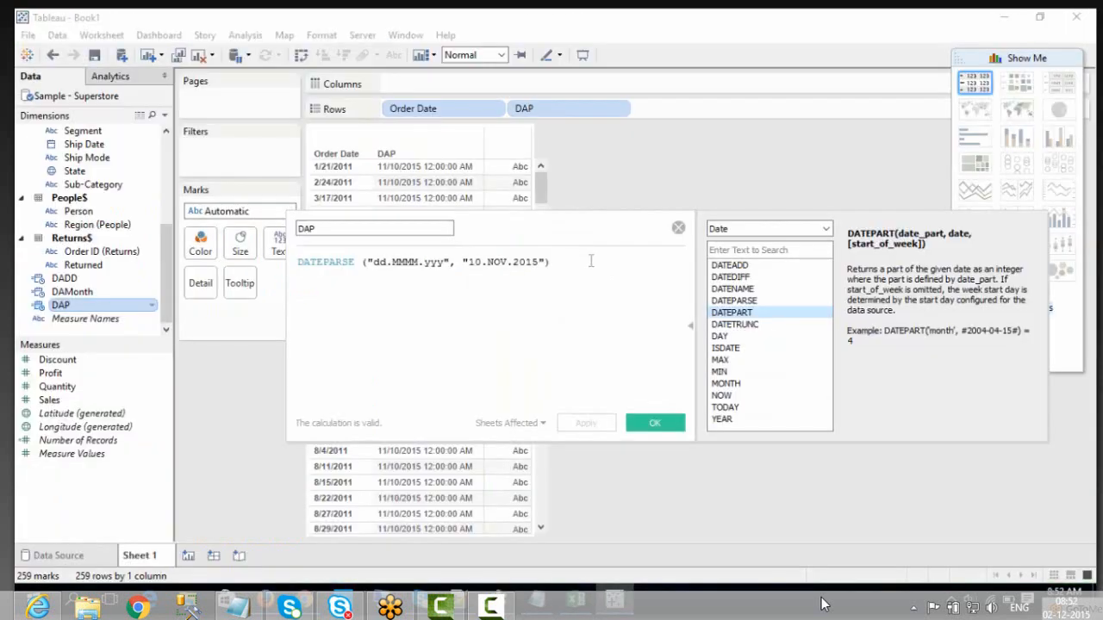
{"action": "key", "text": "ctrl+a"}
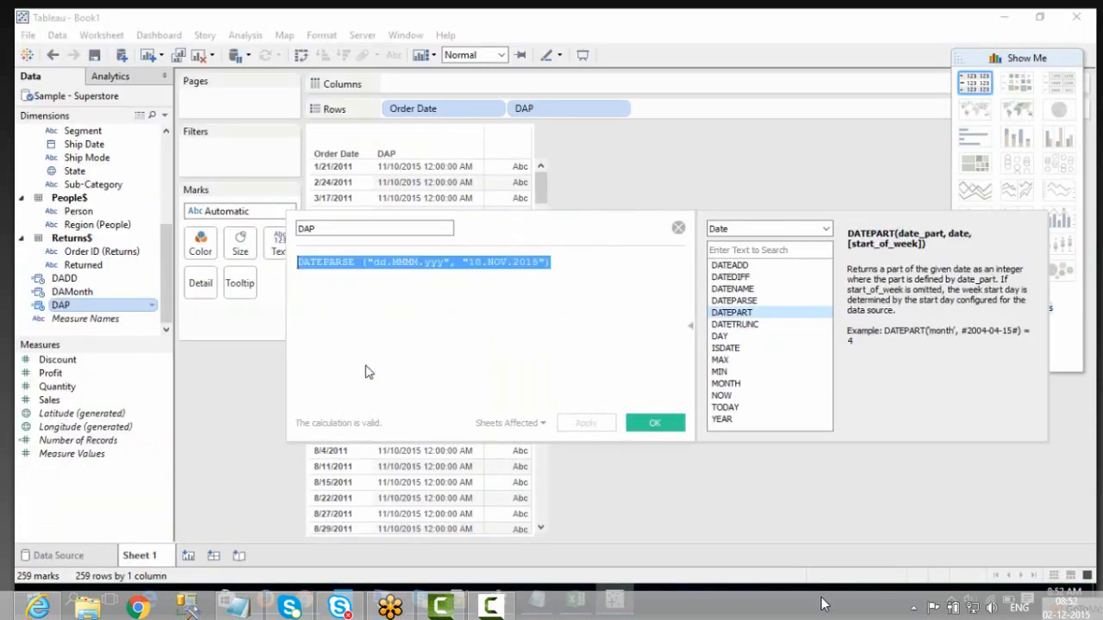
{"action": "key", "text": "ctrl+v"}
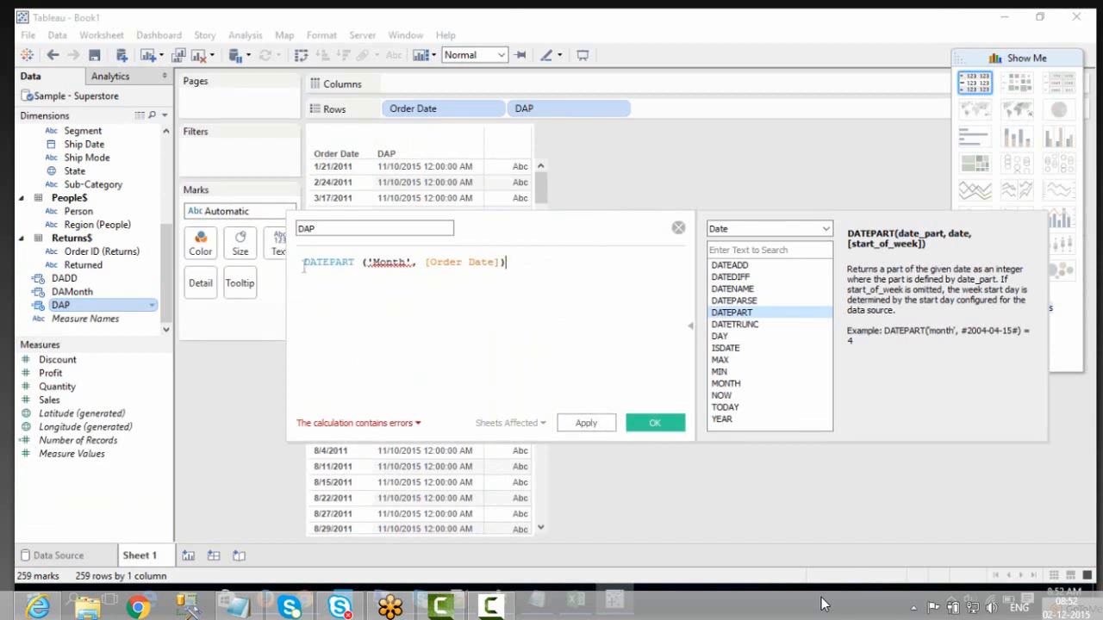
Change the date part argument of the DATEPART formula to lowercase 'month'
{"action": "left_click", "coordinate": [374, 262]}
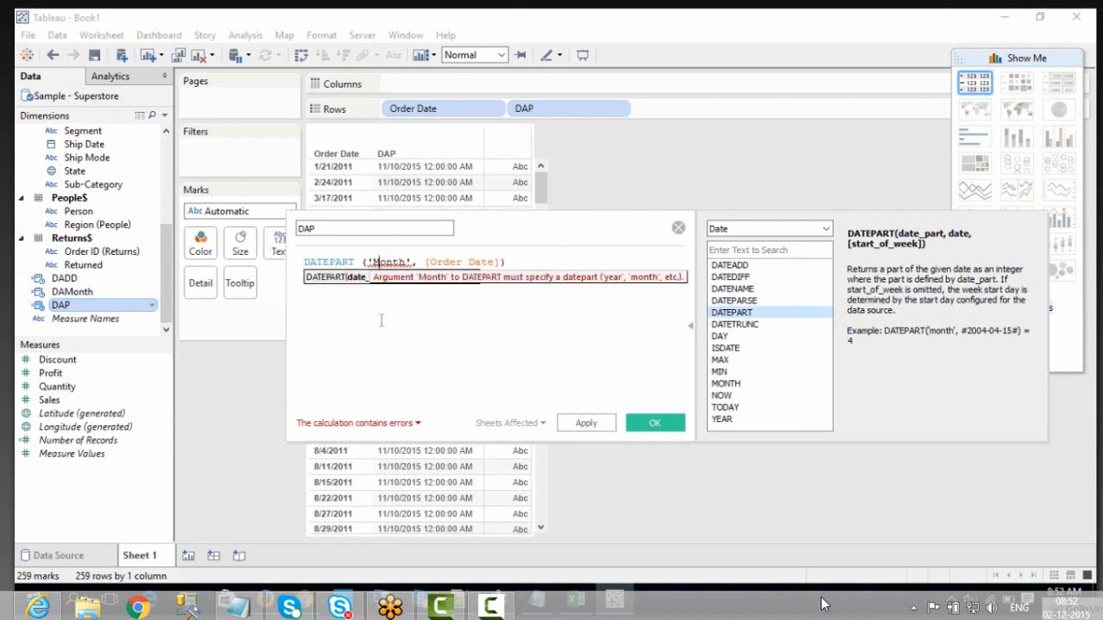
{"action": "type", "text": "m"}
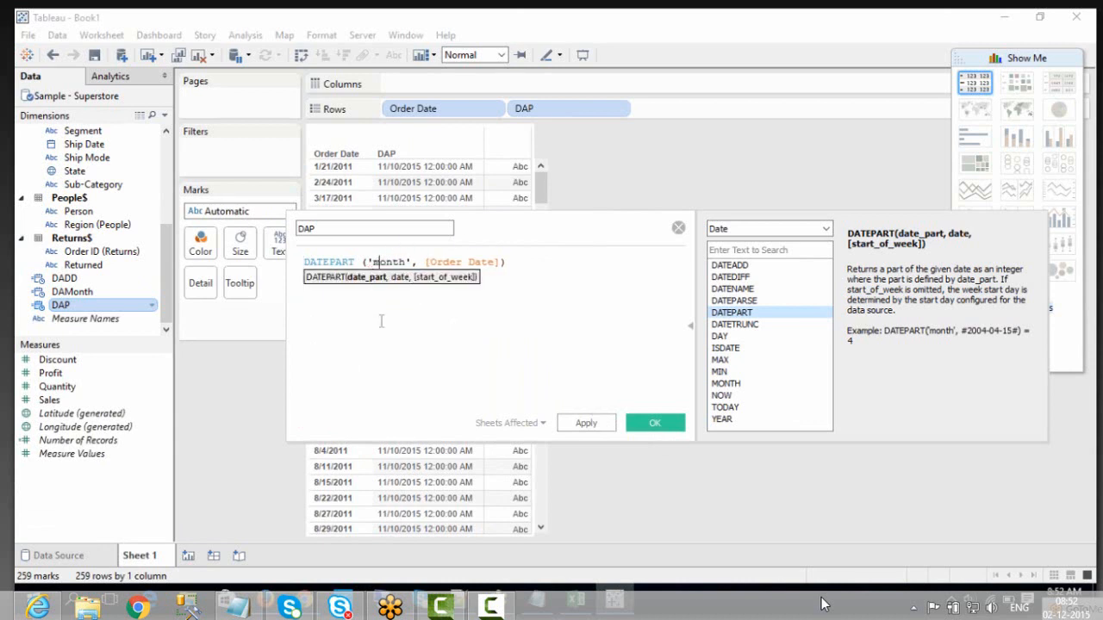
{"action": "left_click", "coordinate": [501, 352]}
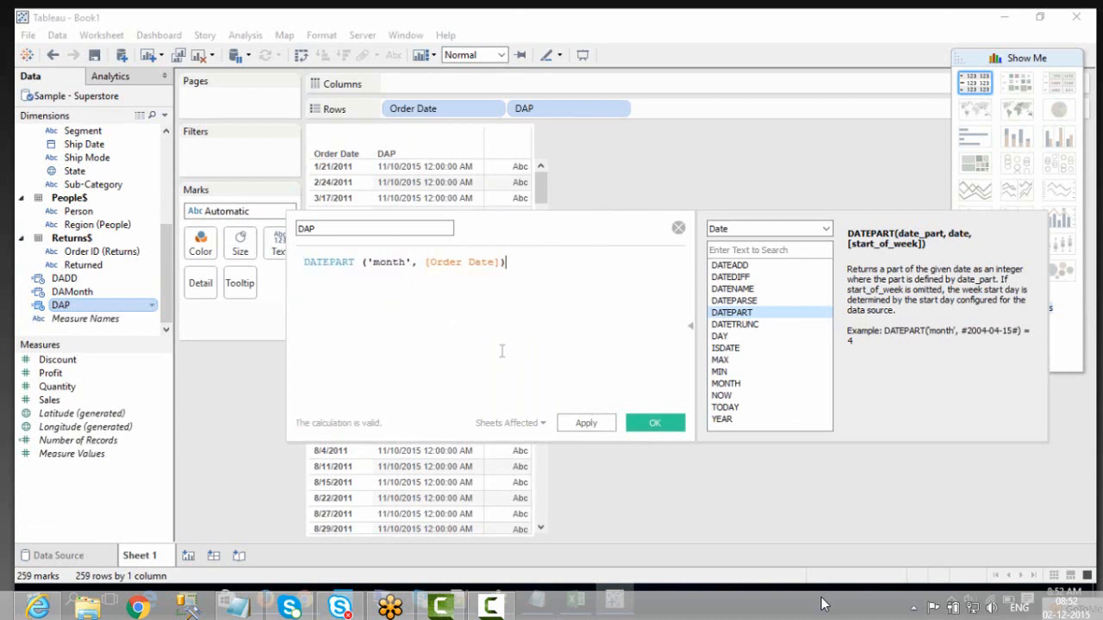
Try capitalised 'Month' as the date part in the DATEPART formula, and restore lowercase 'month'
{"action": "double_click", "coordinate": [376, 261]}
{"action": "left_click", "coordinate": [378, 262]}
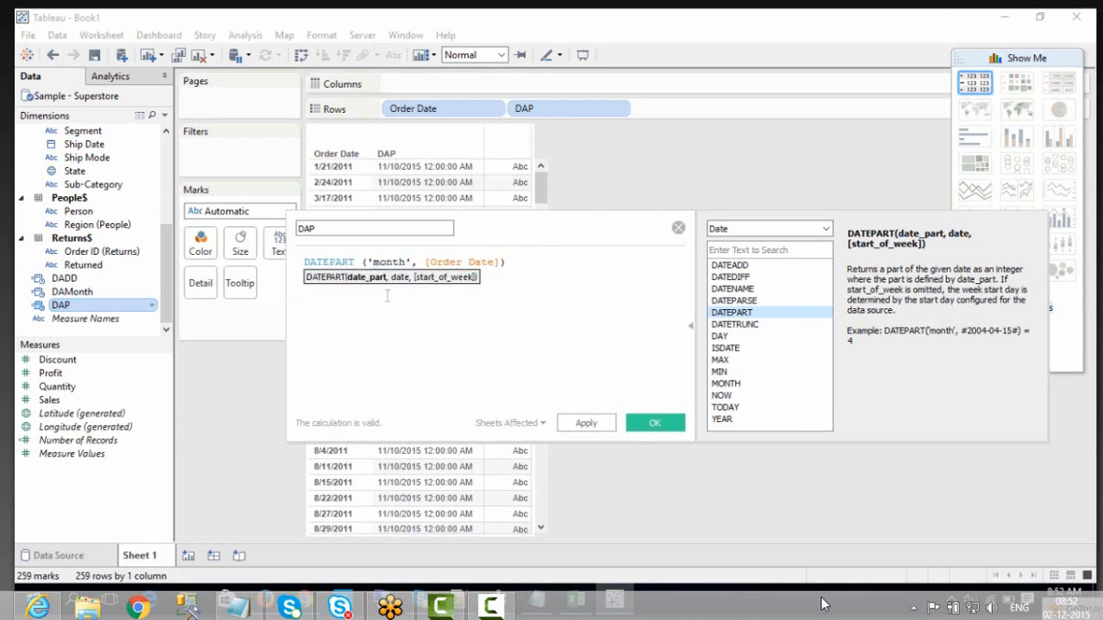
{"action": "key", "text": "BackSpace"}
{"action": "type", "text": "M"}
{"action": "left_click", "coordinate": [399, 344]}
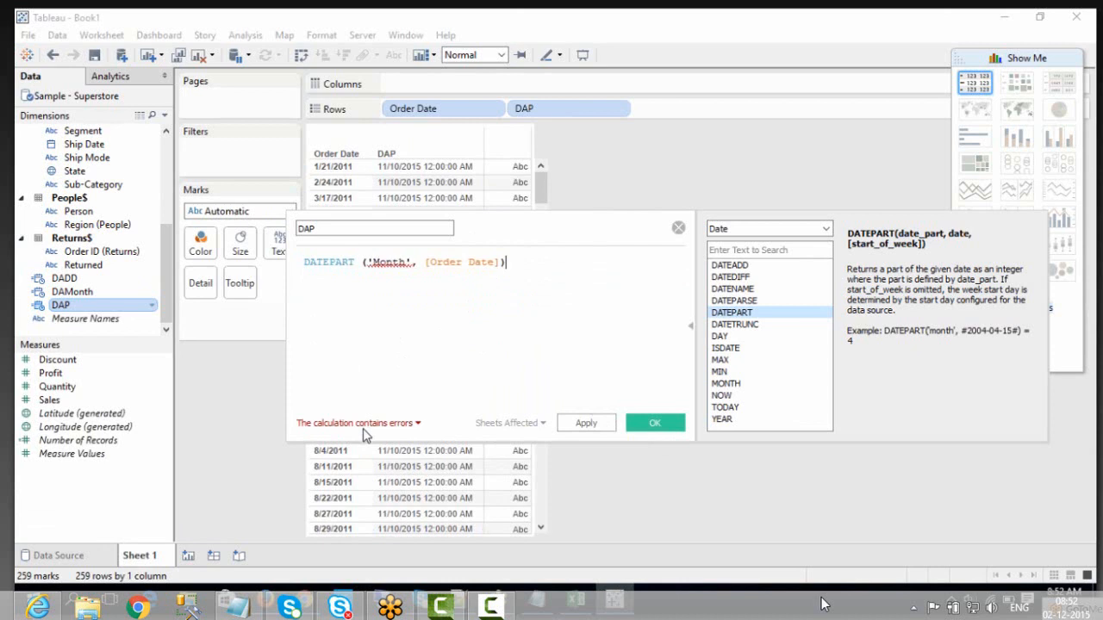
{"action": "mouse_move", "coordinate": [378, 260]}
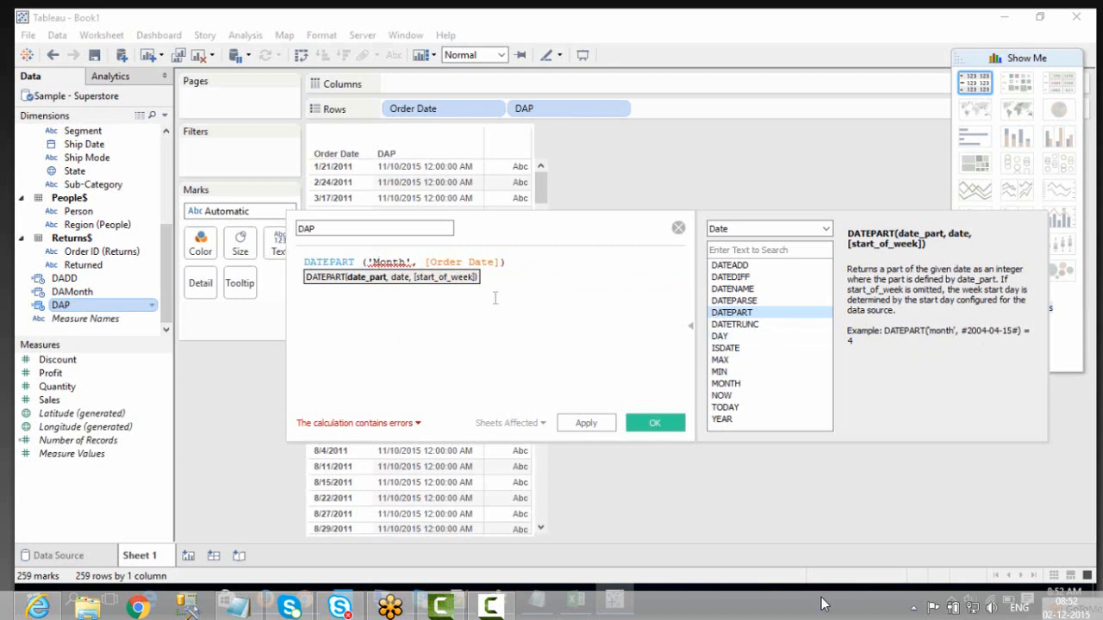
{"action": "key", "text": "Delete"}
{"action": "type", "text": "m"}
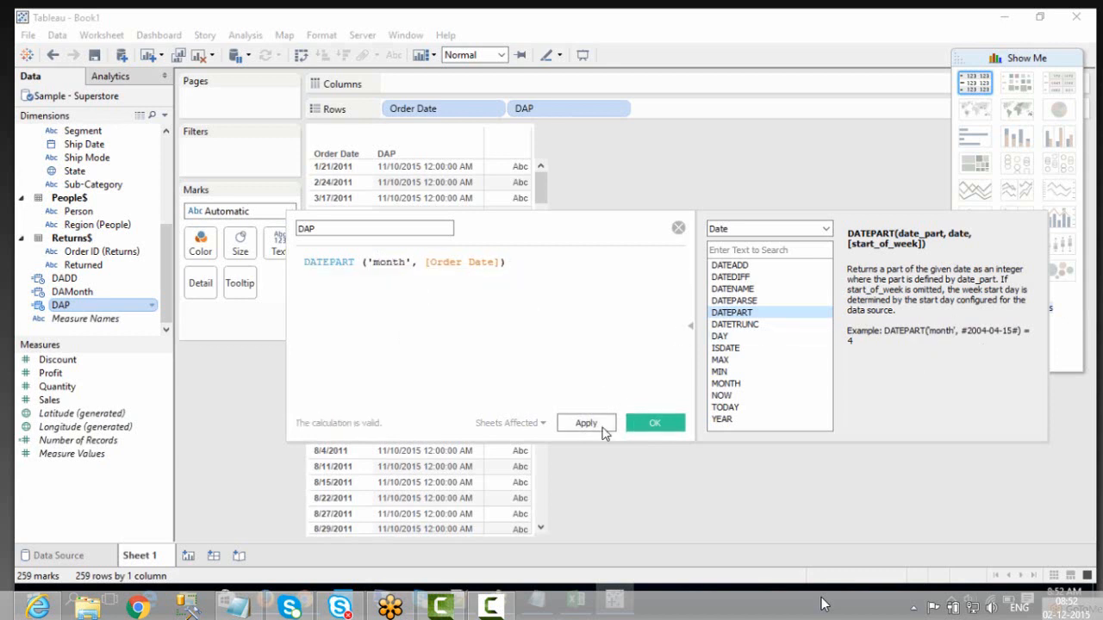
Apply and save the DAP formula, and compare its month numbers with the Order Date rows in the view
{"action": "left_click", "coordinate": [601, 427]}
{"action": "left_click", "coordinate": [646, 428]}
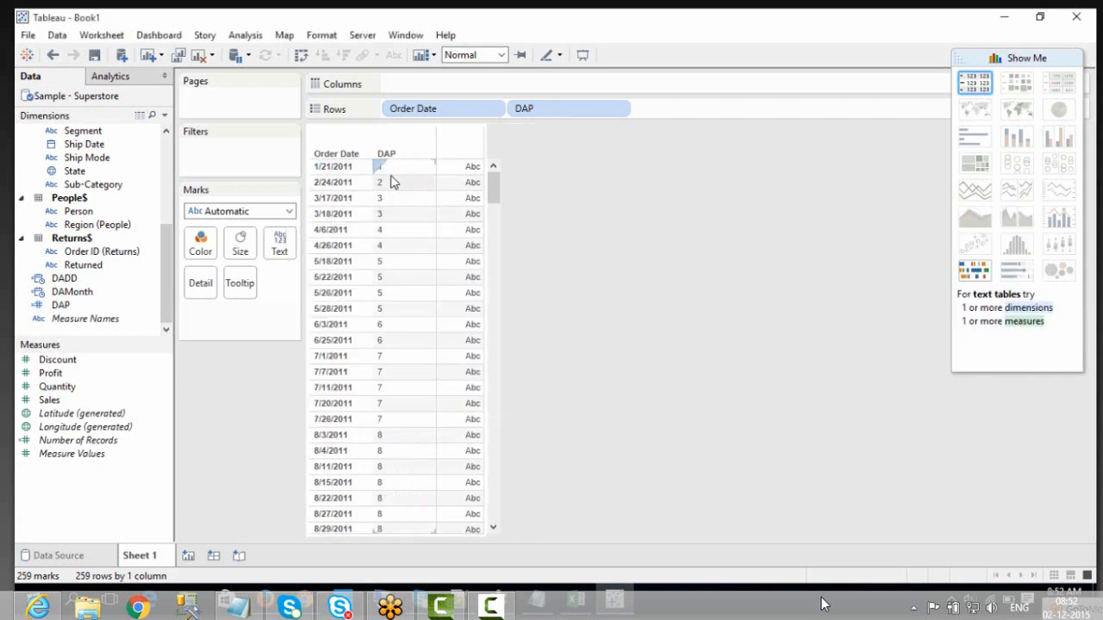
{"action": "scroll", "coordinate": [422, 427], "scroll_direction": "down", "scroll_amount": 10}
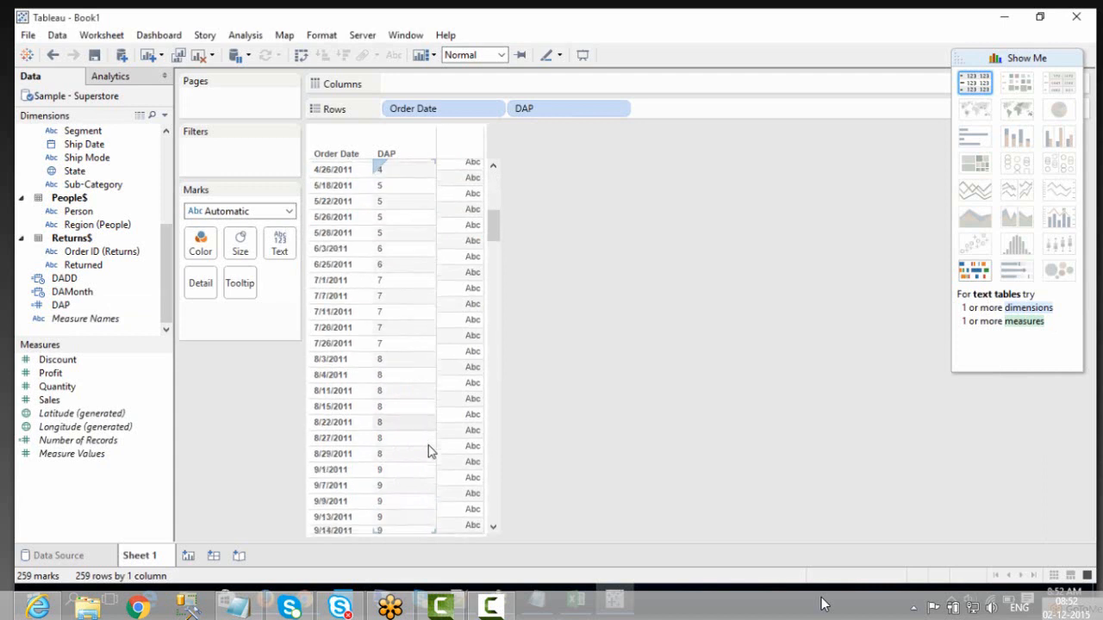
{"action": "scroll", "coordinate": [416, 472], "scroll_direction": "up", "scroll_amount": 10}
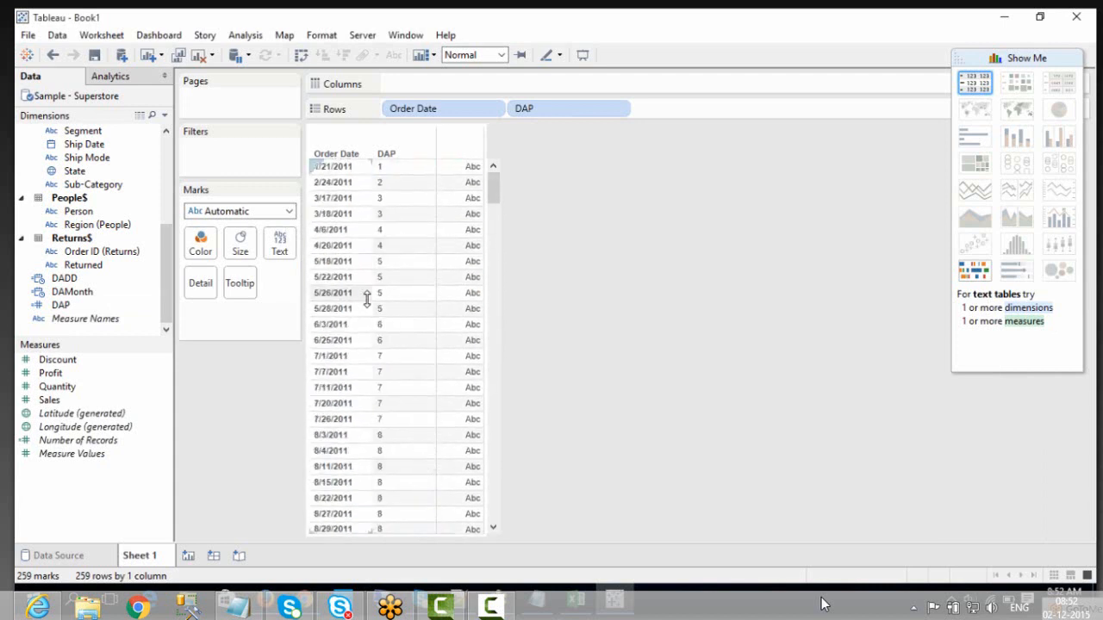
Open the DAP calculated field for editing and highlight its 'month' date part
{"action": "right_click", "coordinate": [62, 305]}
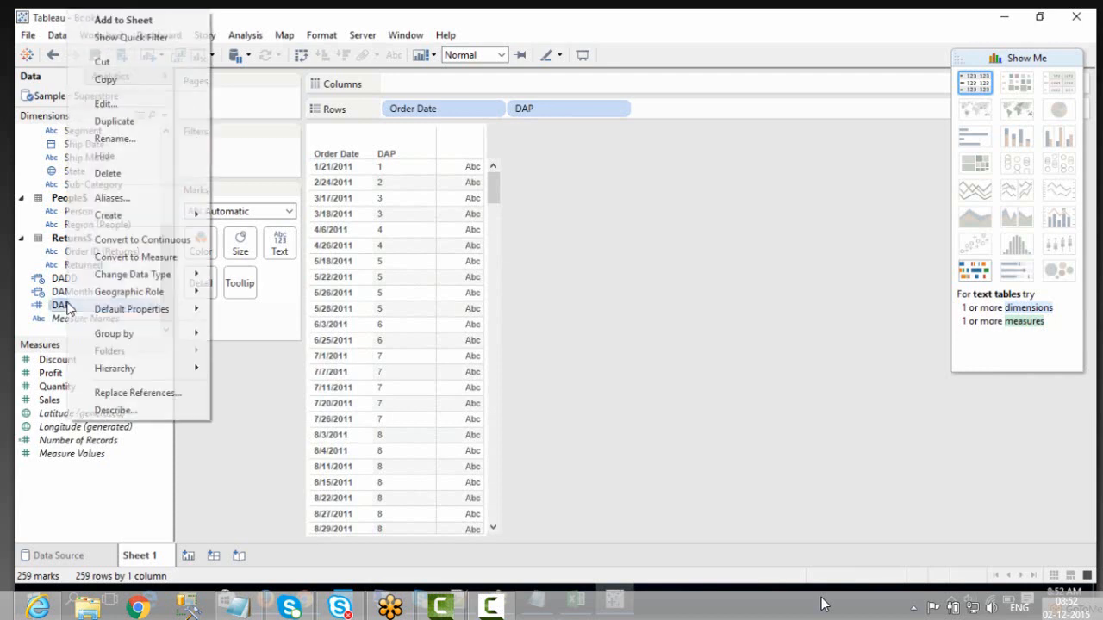
{"action": "left_click", "coordinate": [124, 110]}
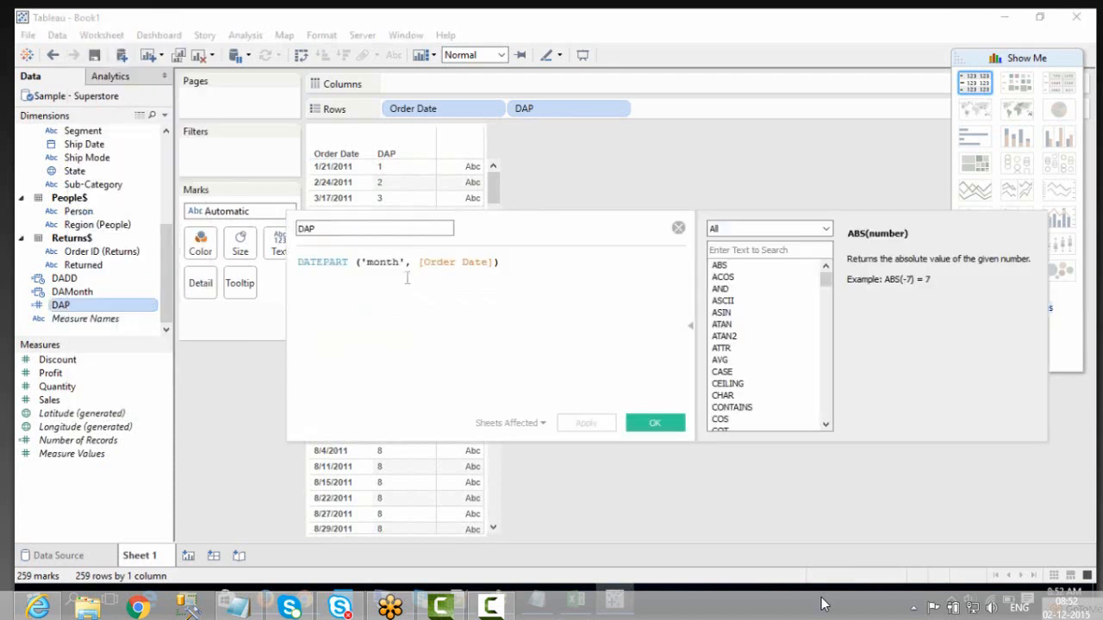
{"action": "double_click", "coordinate": [383, 262]}
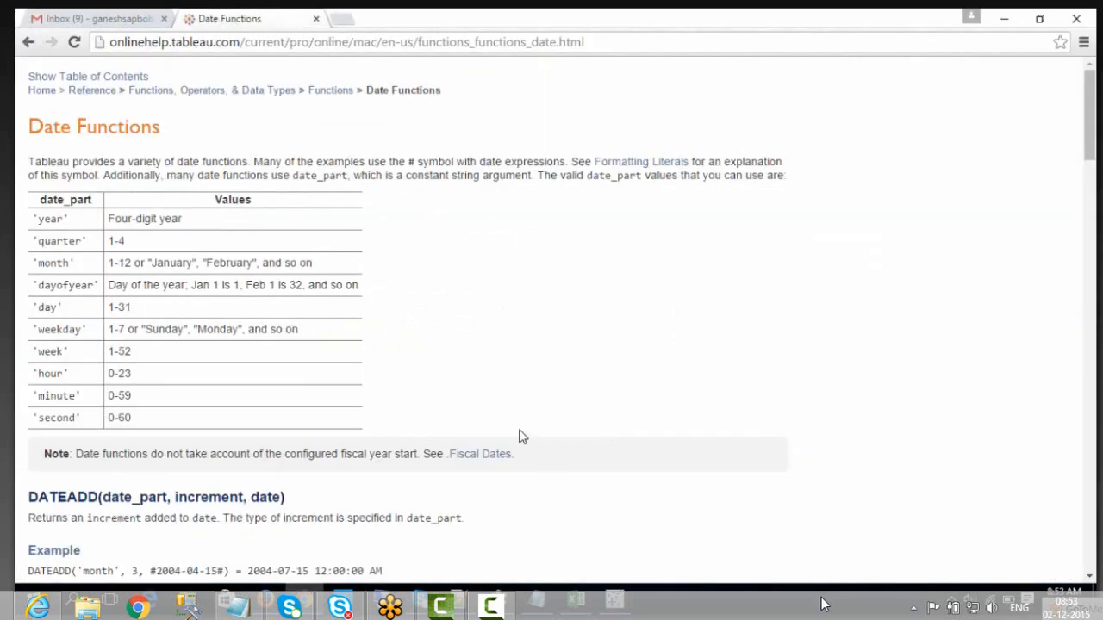
In the browser, read the DATEADD, DATEDIFF, DATENAME, DATEPARSE and DATEPART entries on Tableau's Date Functions help page
{"action": "scroll", "coordinate": [520, 427], "scroll_direction": "down", "scroll_amount": 3}
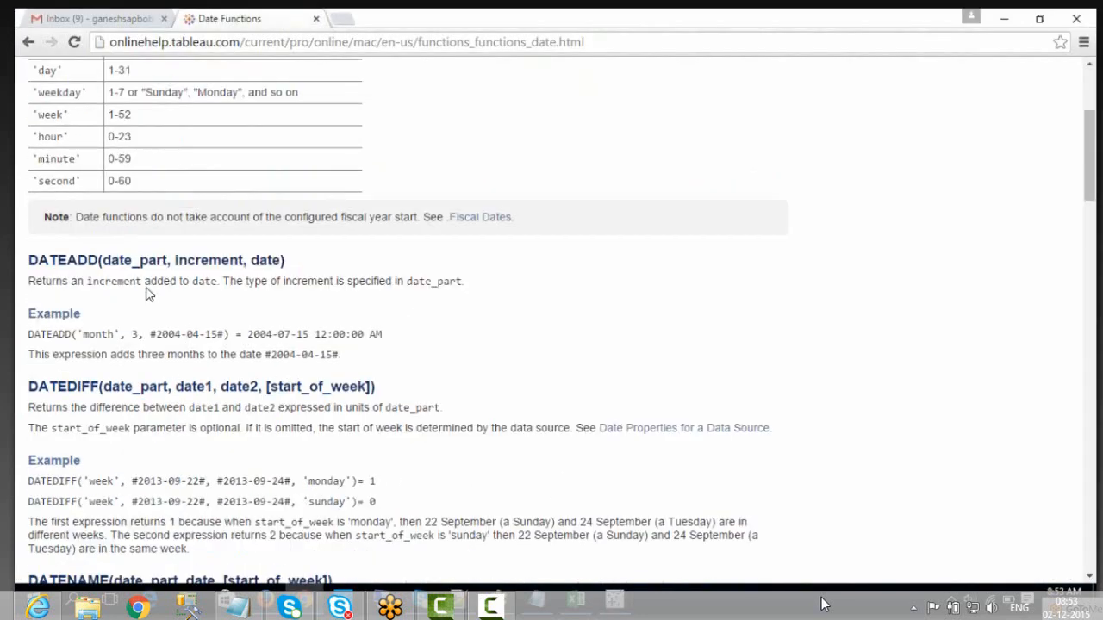
{"action": "left_click_drag", "start_coordinate": [114, 335], "coordinate": [203, 336]}
{"action": "left_click", "coordinate": [214, 341]}
{"action": "scroll", "coordinate": [167, 249], "scroll_direction": "down", "scroll_amount": 3}
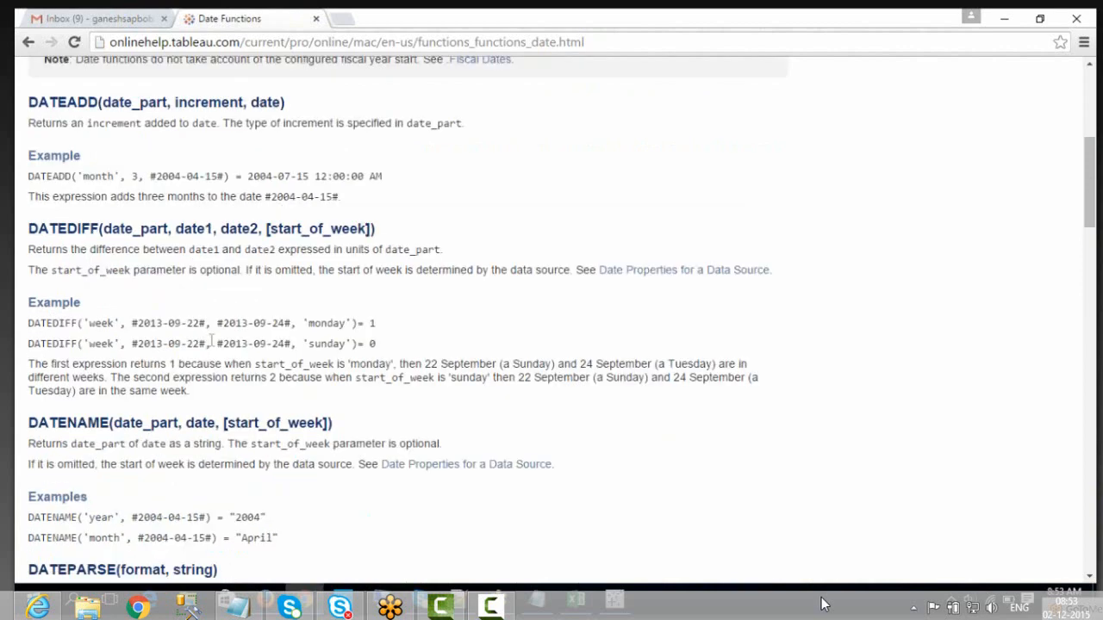
{"action": "scroll", "coordinate": [167, 258], "scroll_direction": "down", "scroll_amount": 1}
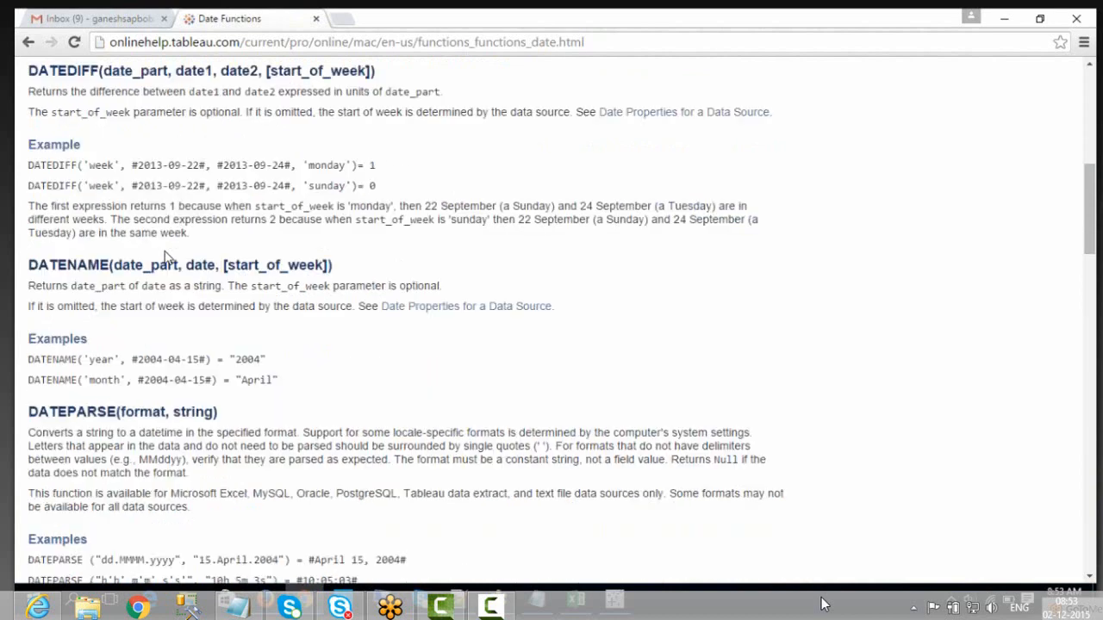
{"action": "left_click_drag", "start_coordinate": [70, 355], "coordinate": [359, 393]}
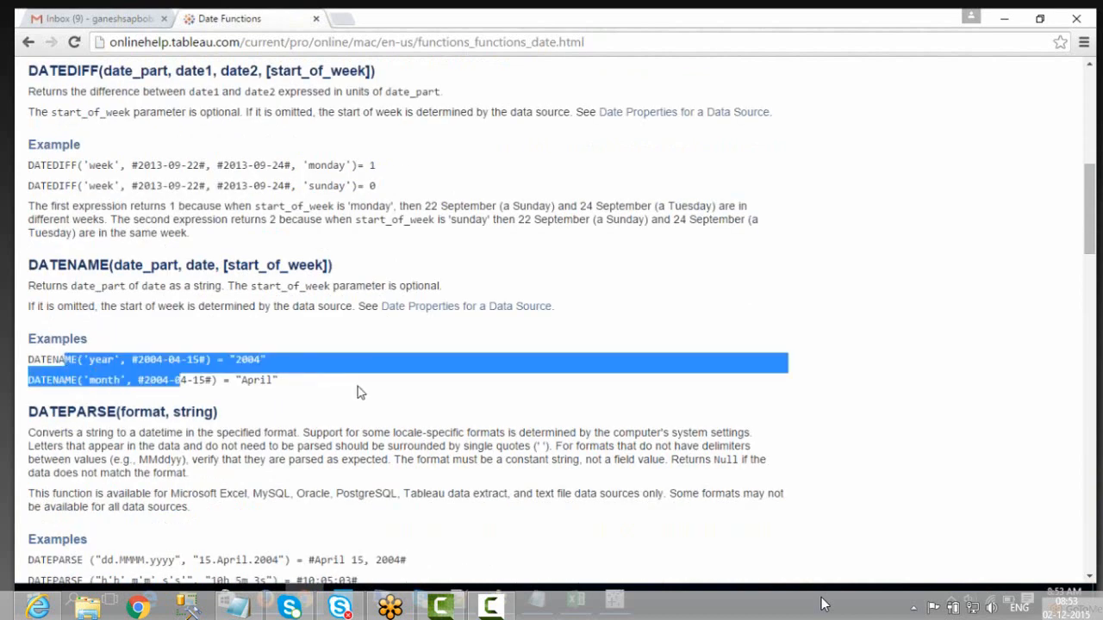
{"action": "left_click", "coordinate": [358, 393]}
{"action": "scroll", "coordinate": [222, 323], "scroll_direction": "down", "scroll_amount": 4}
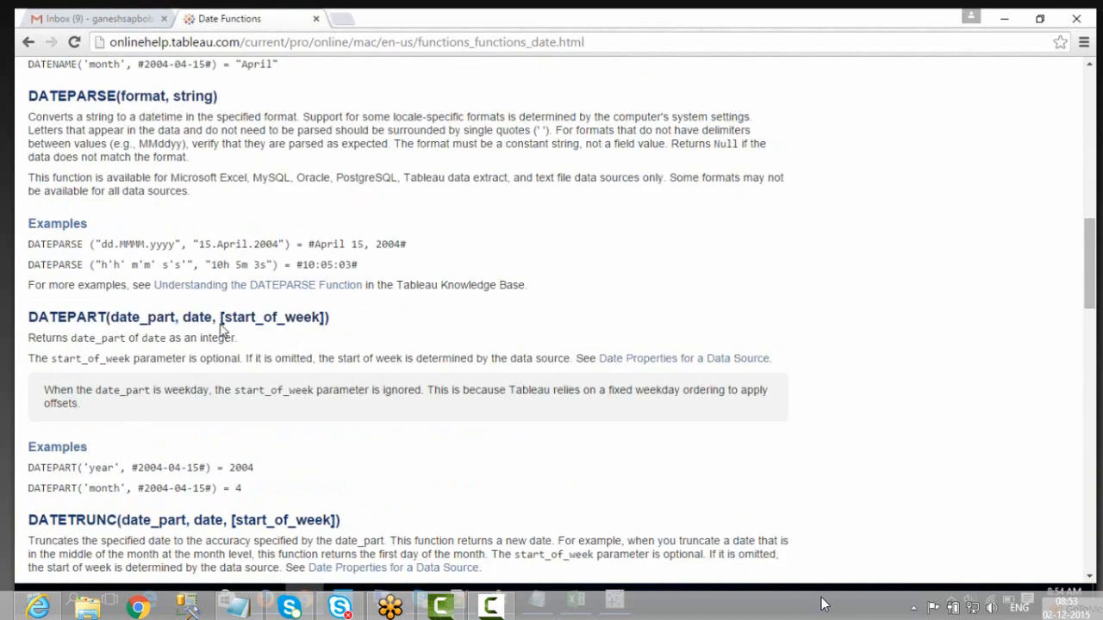
{"action": "scroll", "coordinate": [222, 327], "scroll_direction": "down", "scroll_amount": 1}
Switch to the Excel notes, select an empty cell beside the date function notes and save the workbook
{"action": "left_click", "coordinate": [576, 603]}
{"action": "left_click", "coordinate": [625, 426]}
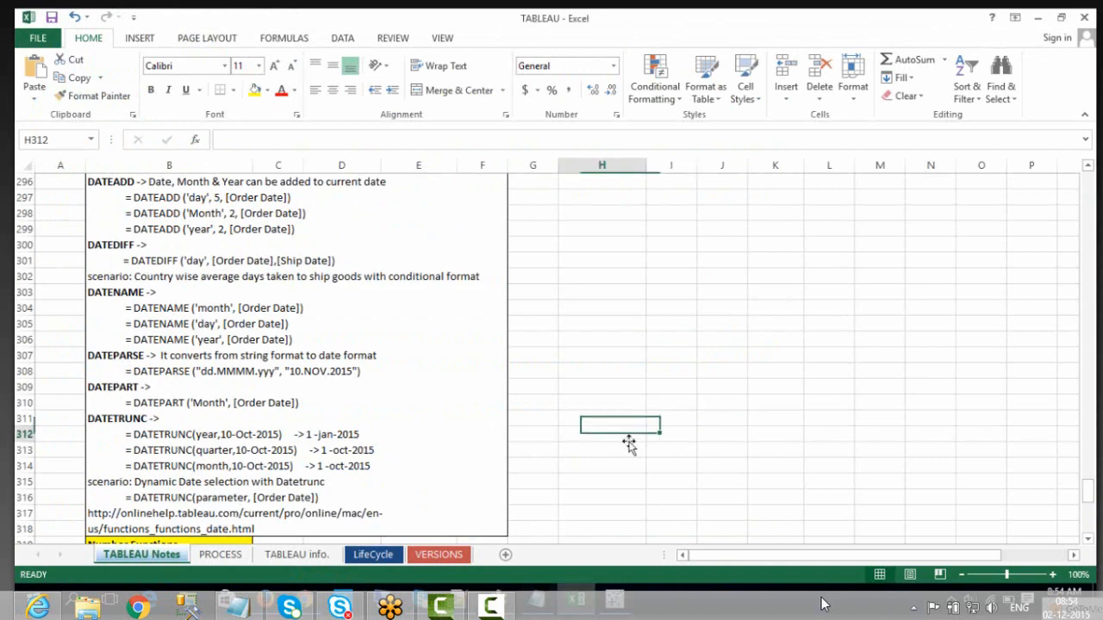
{"action": "key", "text": "ctrl+s"}
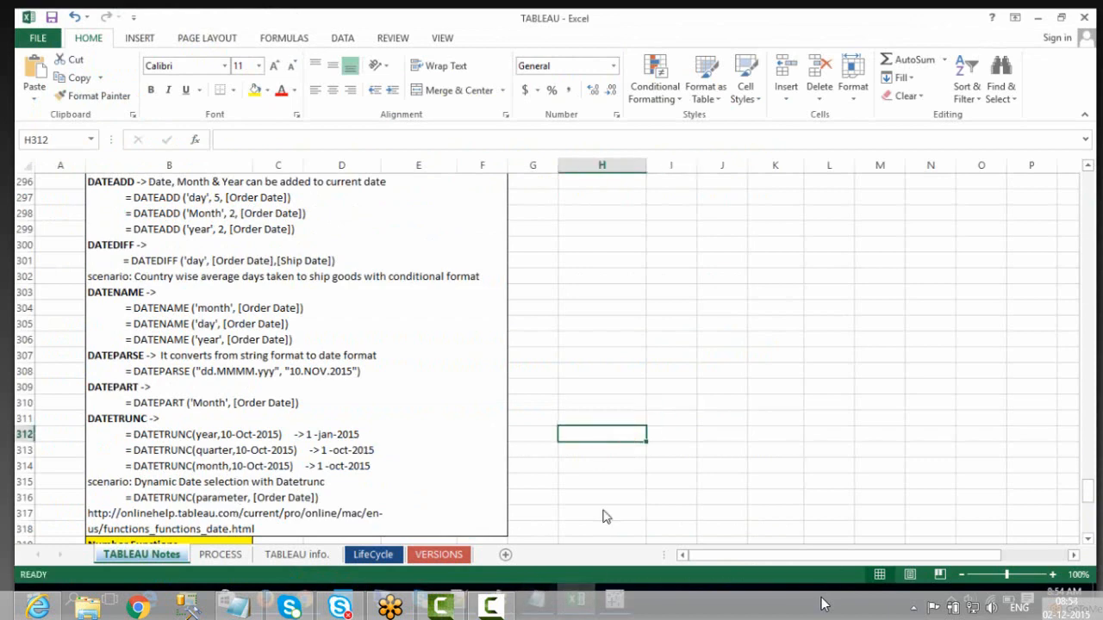
Return to the Date Functions help page in the browser and read the DATETRUNC and DAY entries
{"action": "left_click", "coordinate": [614, 600]}
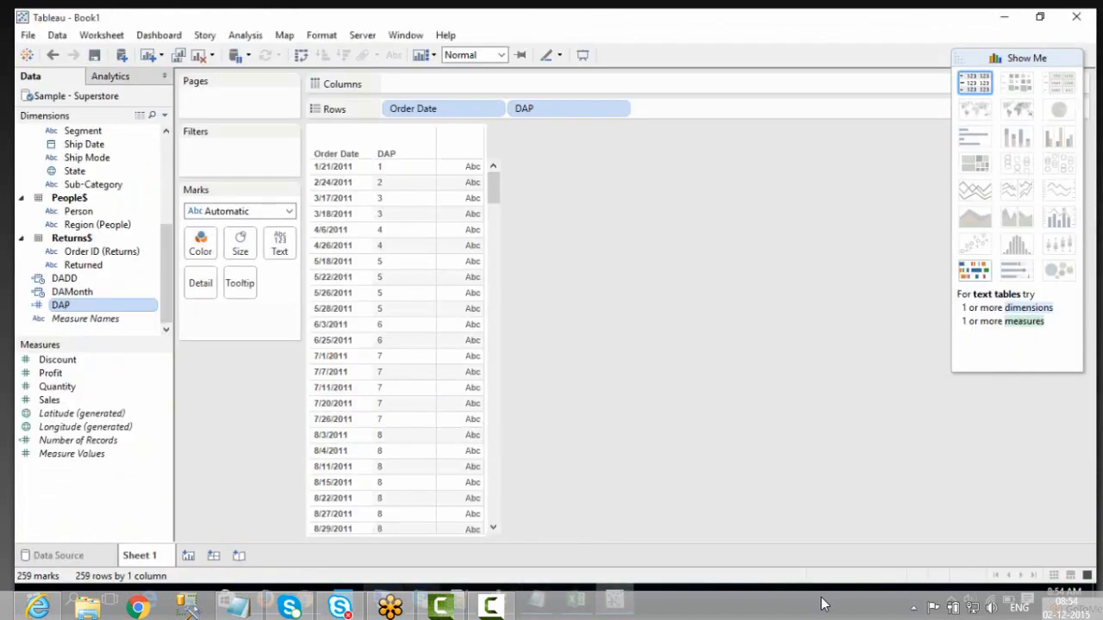
{"action": "left_click", "coordinate": [304, 600]}
{"action": "scroll", "coordinate": [216, 469], "scroll_direction": "down", "scroll_amount": 2}
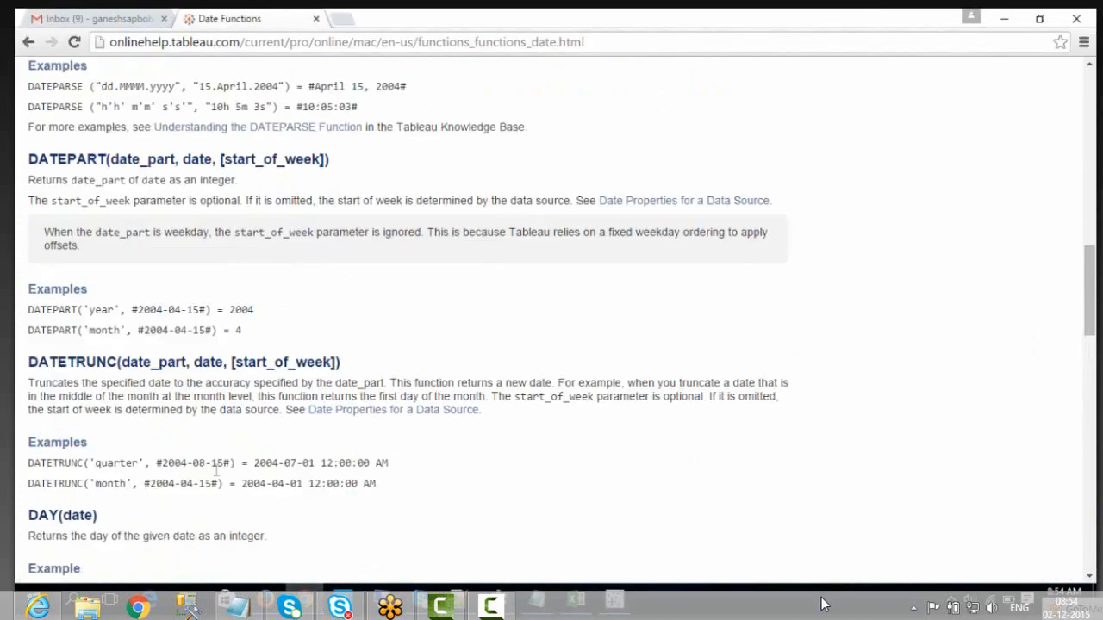
{"action": "scroll", "coordinate": [170, 397], "scroll_direction": "down", "scroll_amount": 4}
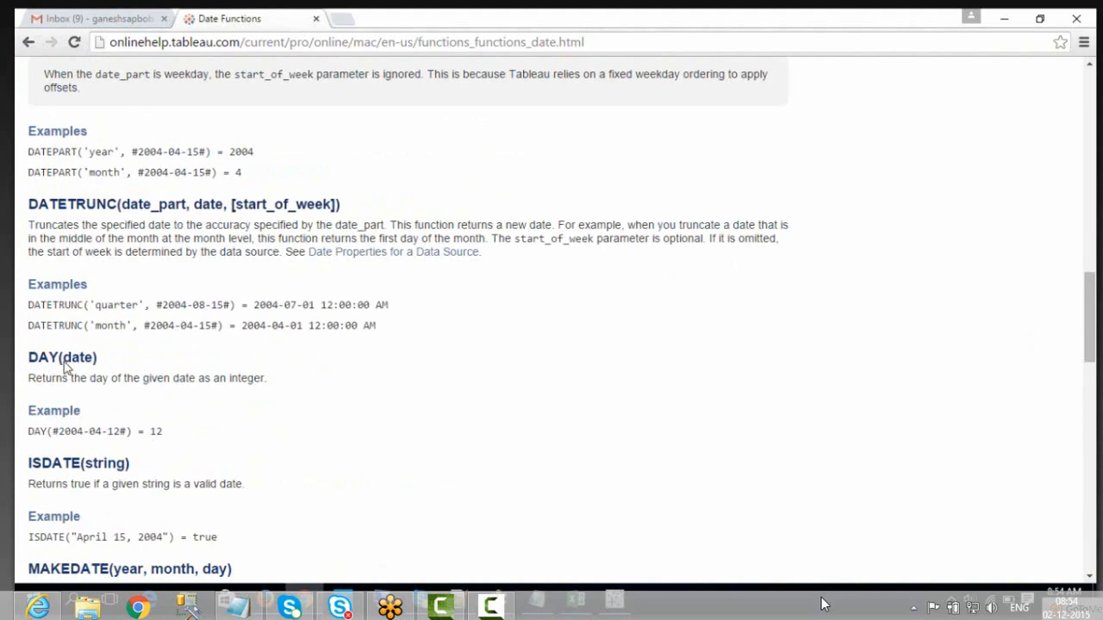
{"action": "left_click_drag", "start_coordinate": [65, 385], "coordinate": [278, 382]}
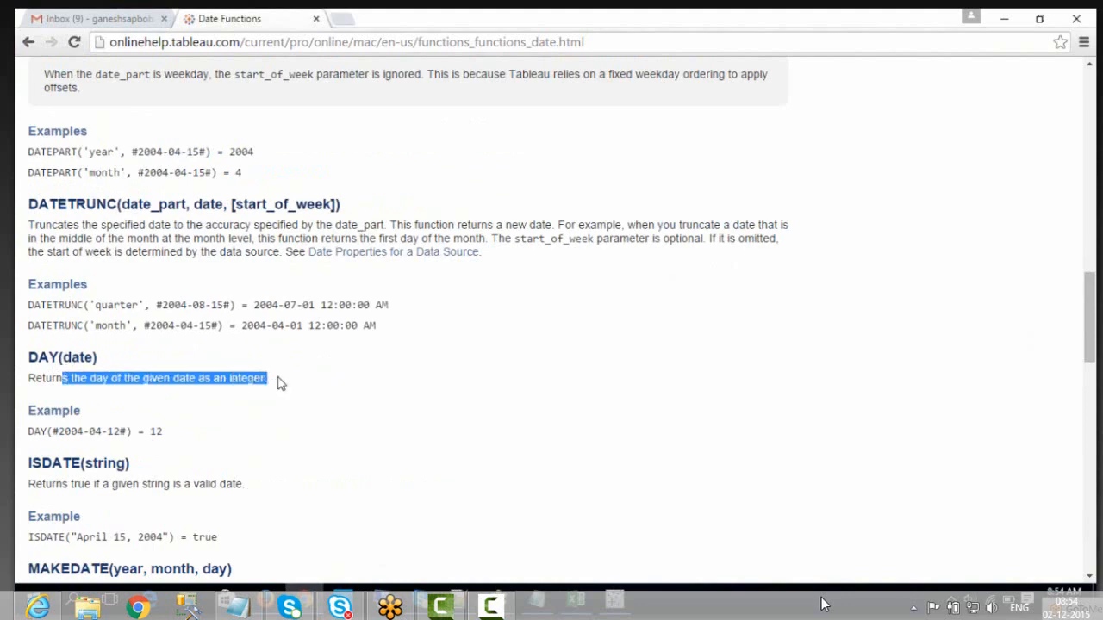
Switch to the Excel notes and copy the DATETRUNC(year,10-Oct-2015) example
{"action": "key", "text": "alt+Tab"}
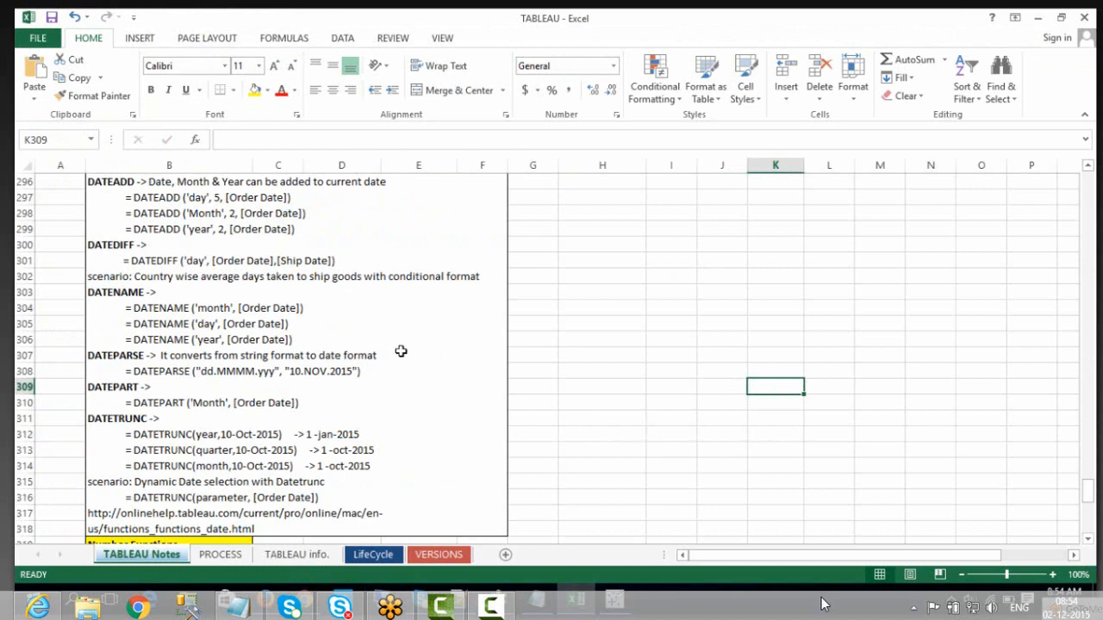
{"action": "double_click", "coordinate": [283, 436]}
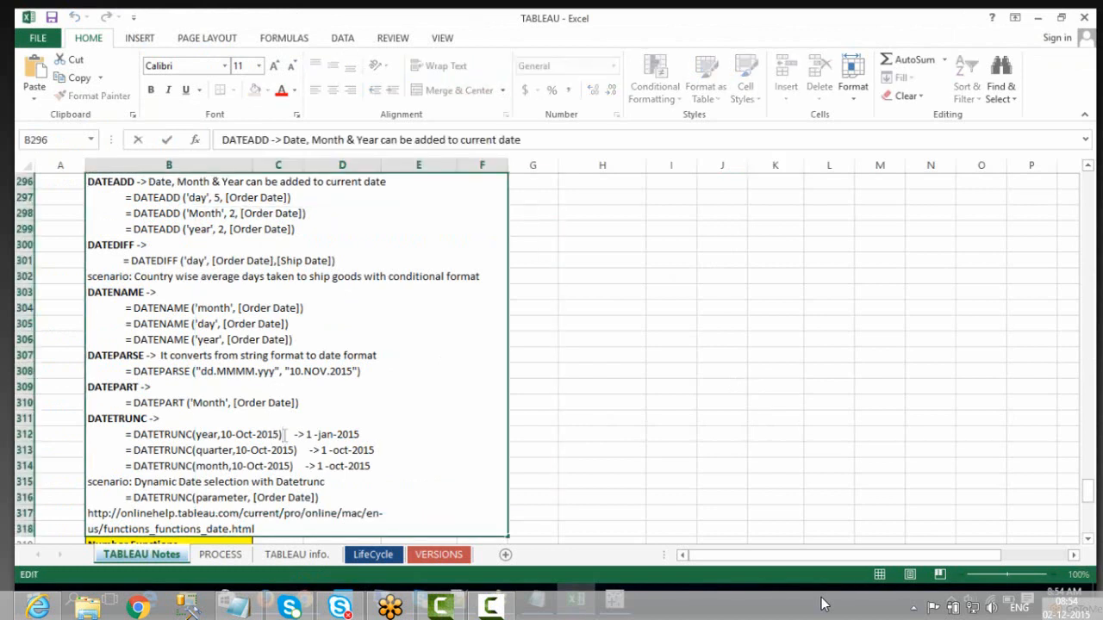
{"action": "left_click_drag", "start_coordinate": [285, 435], "coordinate": [133, 434]}
{"action": "key", "text": "ctrl+c"}
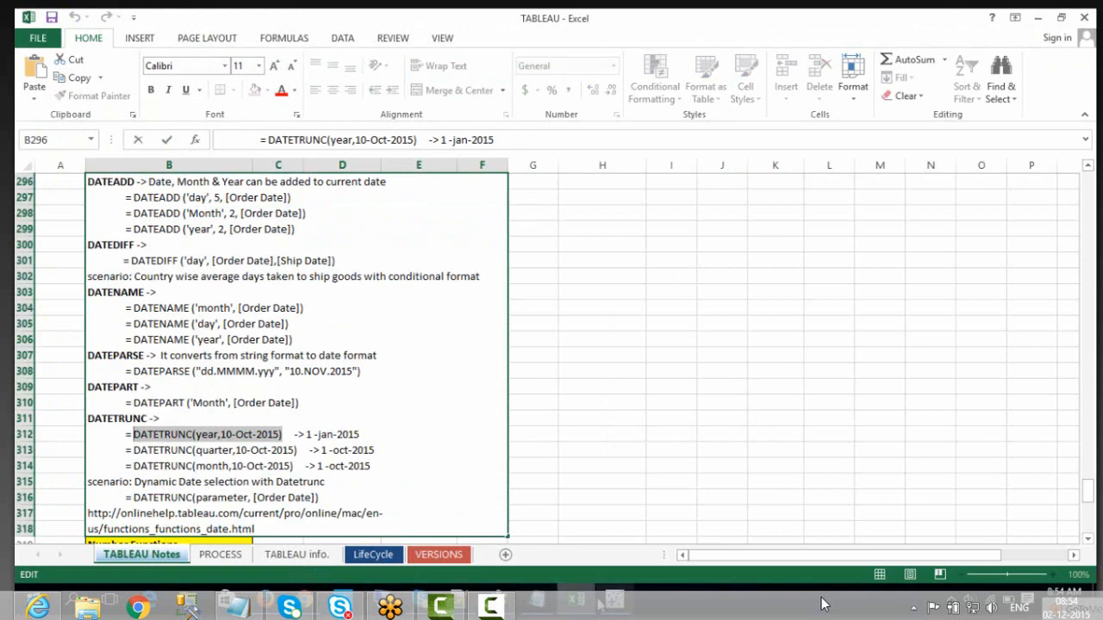
Switch to Tableau and replace the DAP calculated field's formula with the copied DATETRUNC(year,10-Oct-2015) example
{"action": "left_click", "coordinate": [823, 605]}
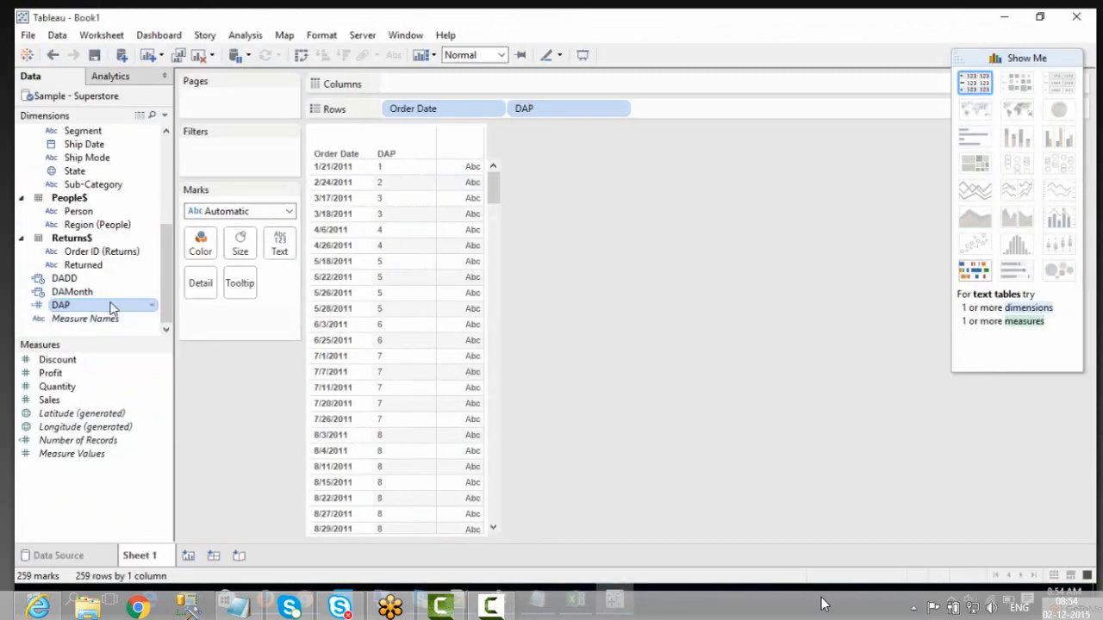
{"action": "right_click", "coordinate": [112, 305]}
{"action": "left_click", "coordinate": [155, 104]}
{"action": "left_click_drag", "start_coordinate": [535, 286], "coordinate": [295, 260]}
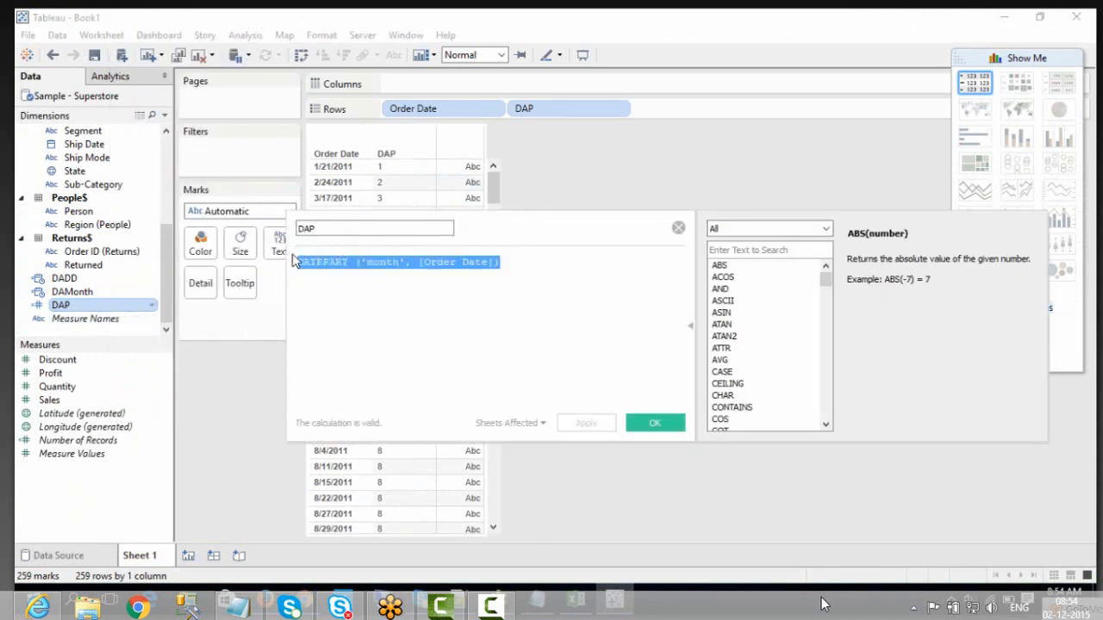
{"action": "key", "text": "ctrl+v"}
{"action": "left_click", "coordinate": [316, 228]}
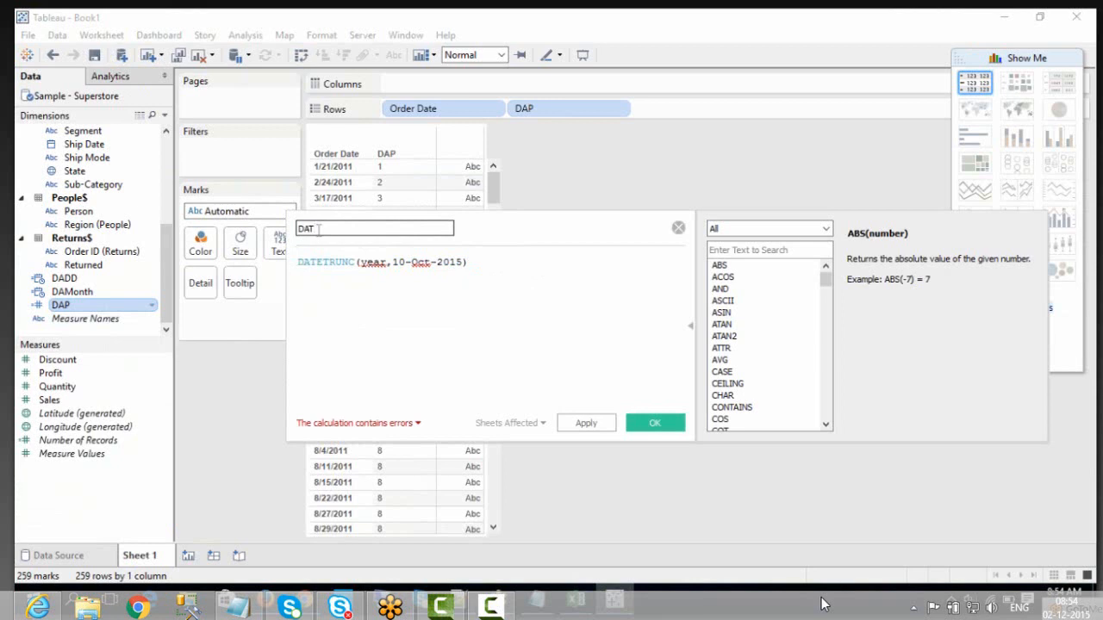
{"action": "left_click", "coordinate": [394, 370]}
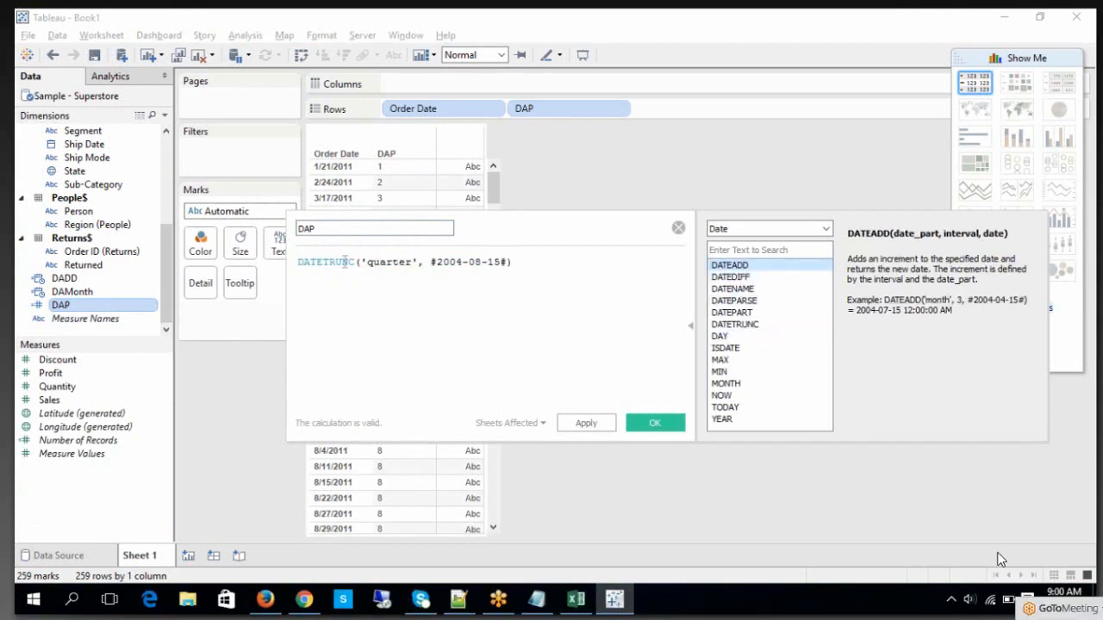
Rename the DAP calculated field to DATR and apply it with the formula DATETRUNC('quarter', #2004-08-15#)
{"action": "left_click", "coordinate": [326, 229]}
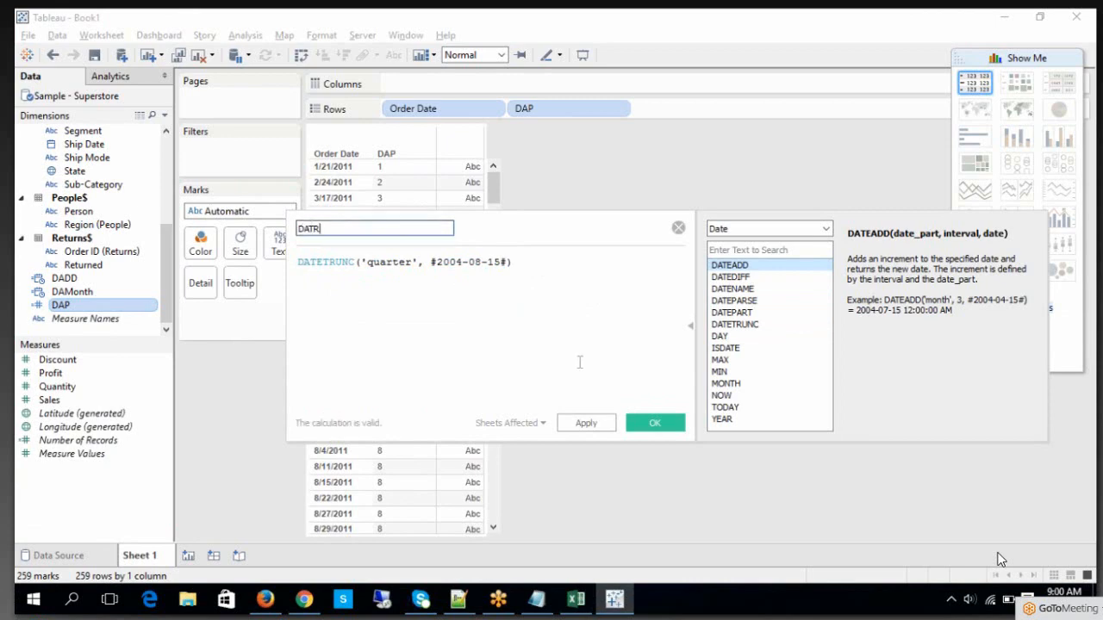
{"action": "left_click", "coordinate": [585, 423]}
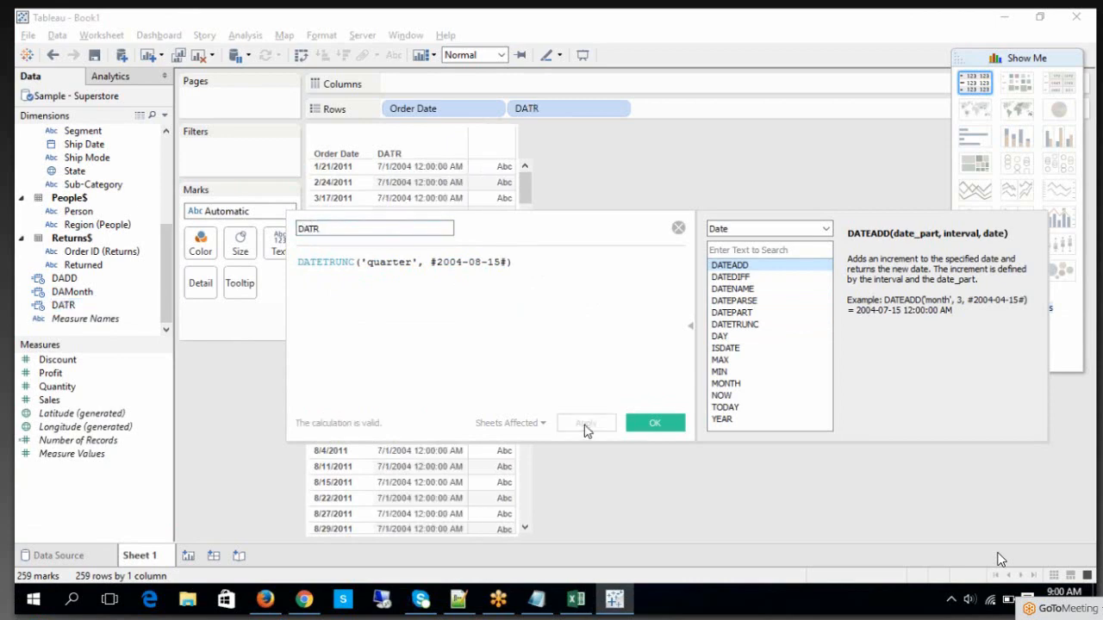
{"action": "left_click", "coordinate": [655, 423]}
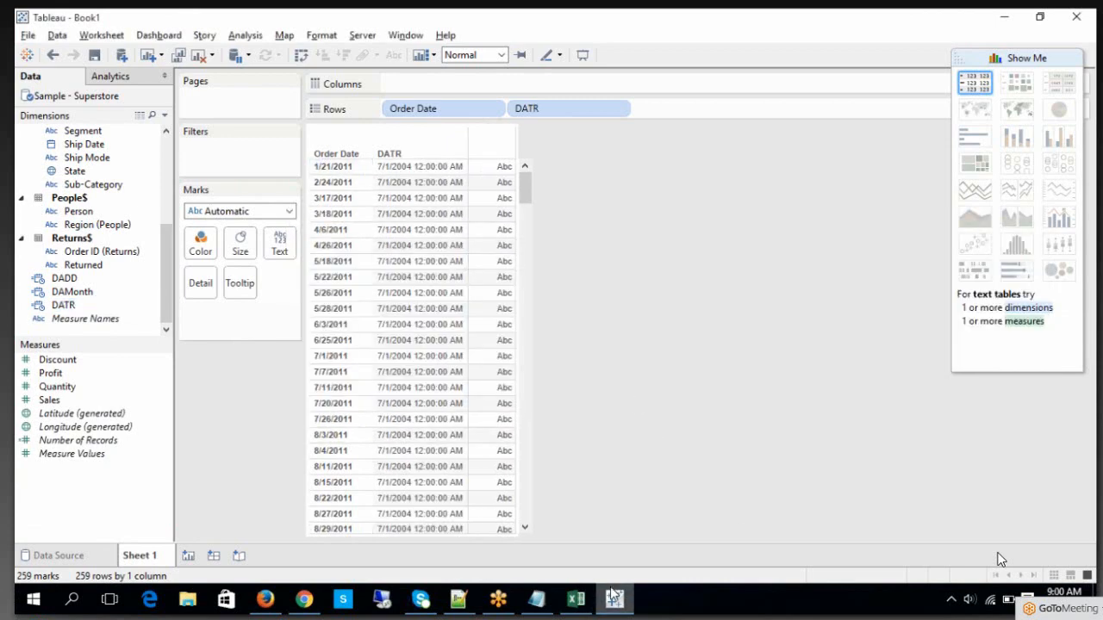
Check the DATETRUNC examples in the Excel notes, then return to Tableau and select the first DATR value
{"action": "left_click", "coordinate": [575, 598]}
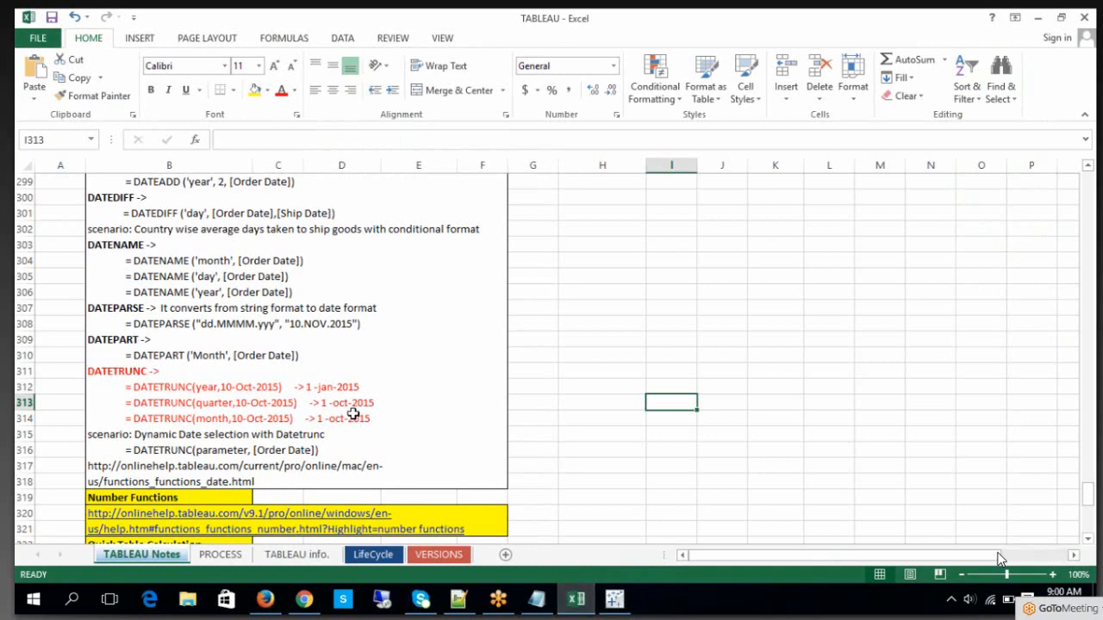
{"action": "left_click", "coordinate": [615, 600]}
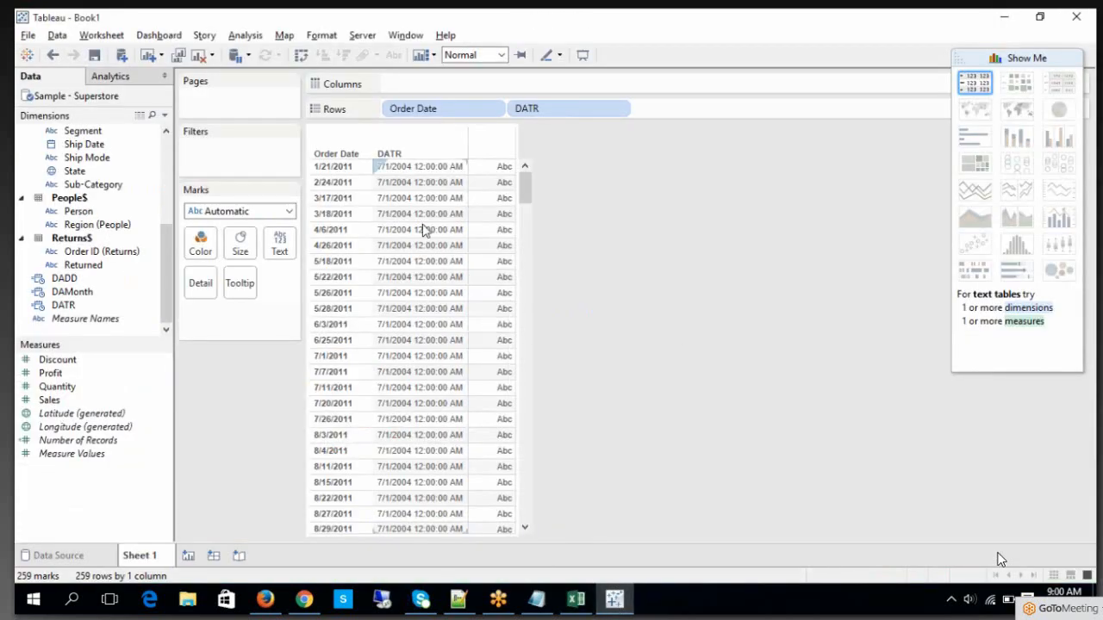
{"action": "left_click", "coordinate": [401, 166]}
In the browser, read the DATETRUNC description and its quarter and month examples on the Date Functions help page
{"action": "left_click", "coordinate": [303, 601]}
{"action": "left_click", "coordinate": [239, 239]}
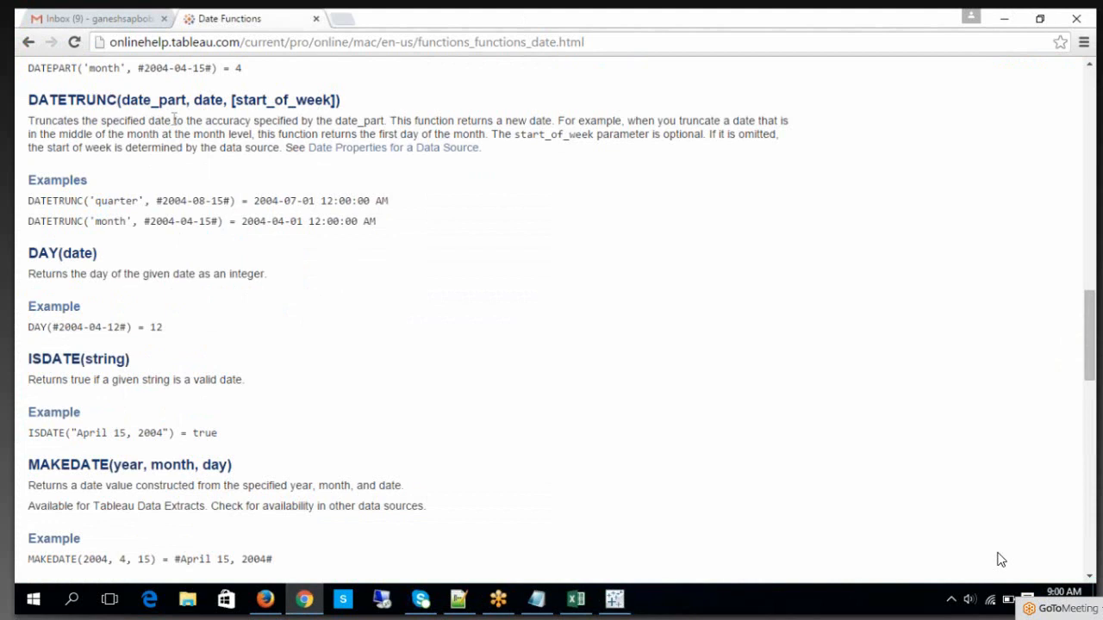
{"action": "left_click_drag", "start_coordinate": [174, 120], "coordinate": [388, 120]}
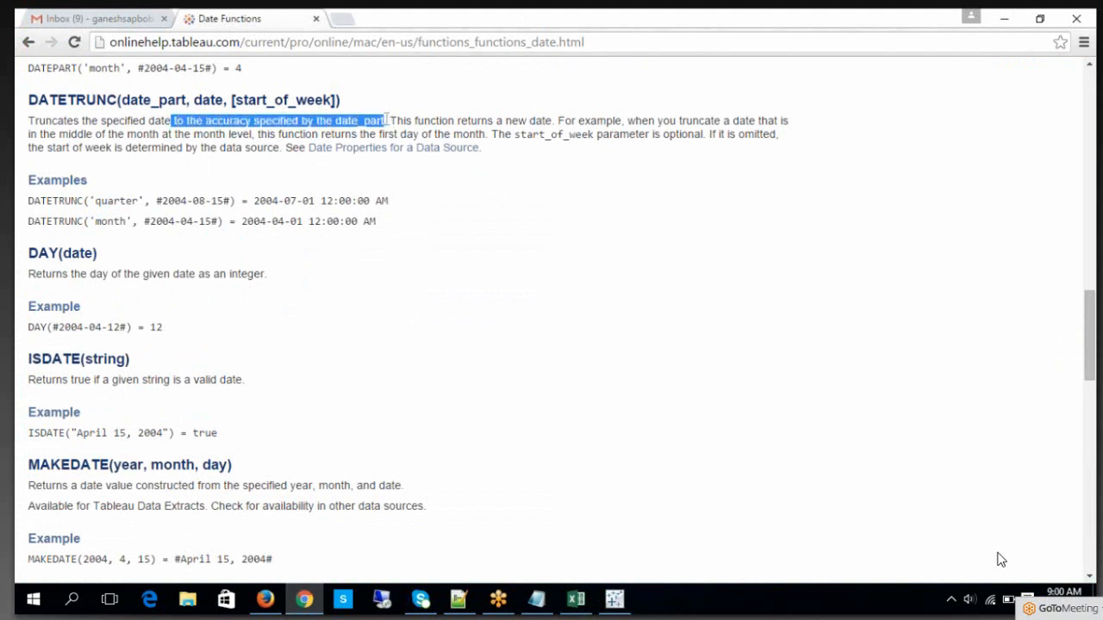
{"action": "left_click", "coordinate": [346, 283]}
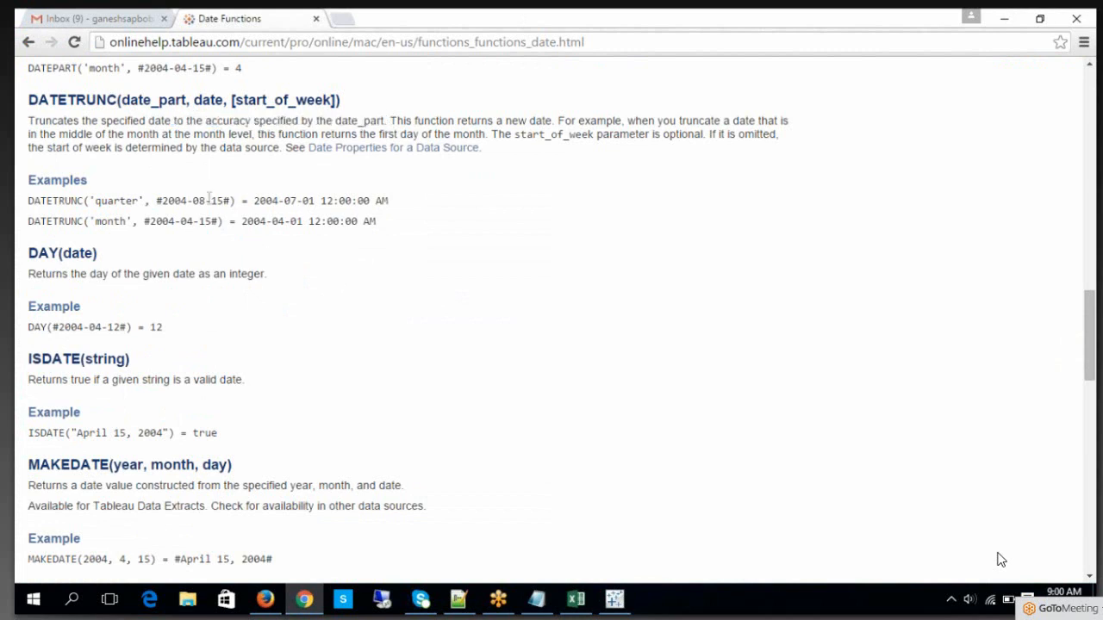
{"action": "left_click_drag", "start_coordinate": [168, 201], "coordinate": [222, 199]}
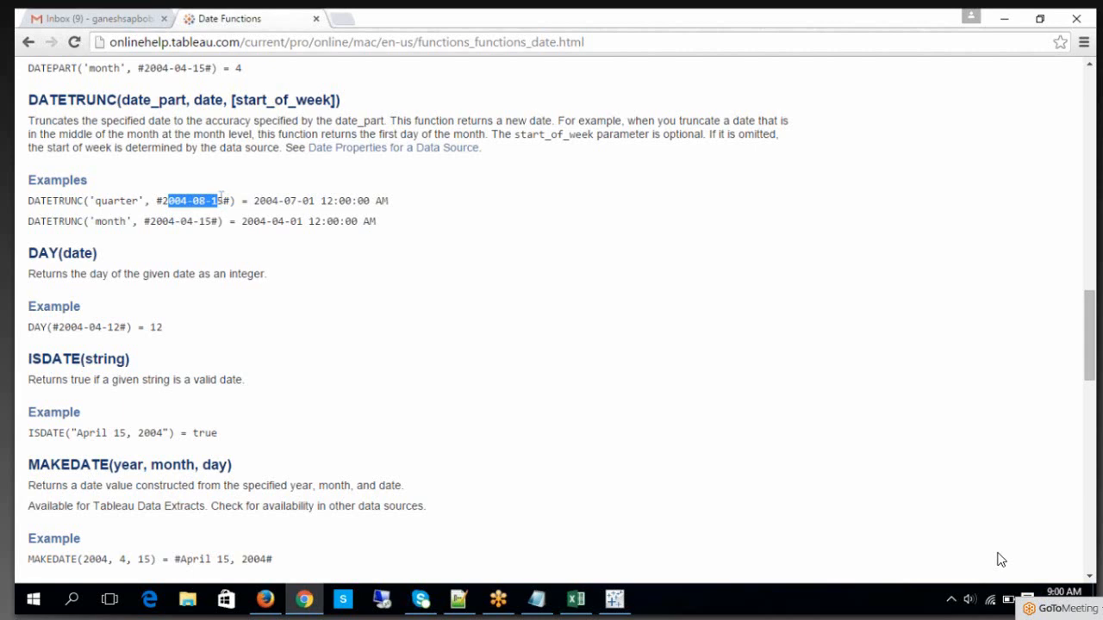
{"action": "left_click", "coordinate": [296, 320]}
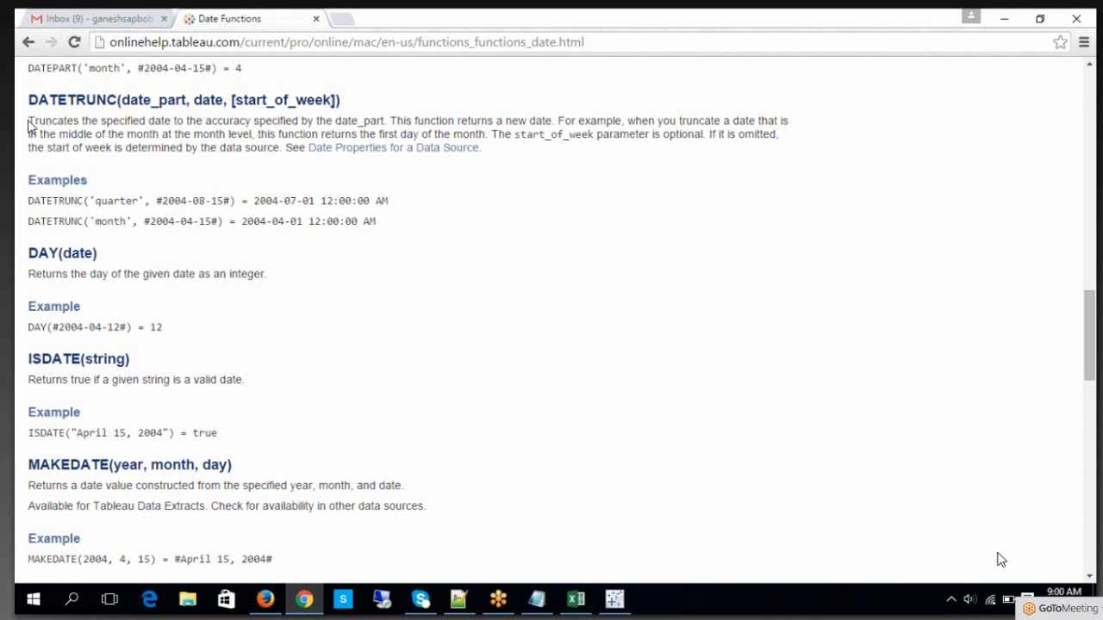
{"action": "double_click", "coordinate": [112, 222]}
{"action": "left_click_drag", "start_coordinate": [628, 121], "coordinate": [485, 135]}
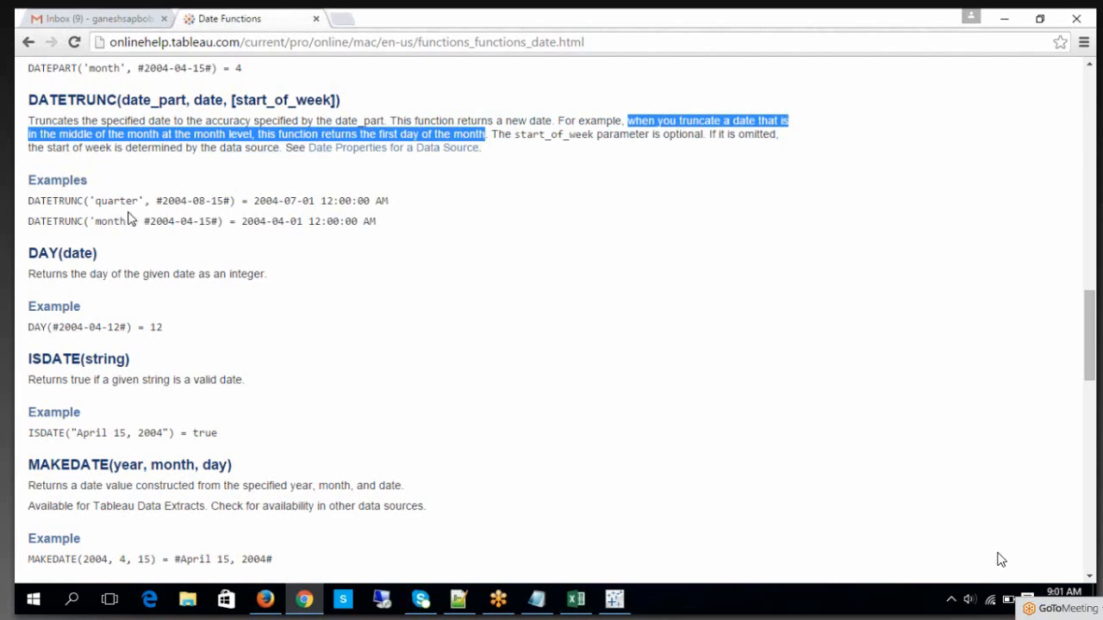
Switch to the Excel notes and examine the DATETRUNC(year,10-Oct-2015) example and its expected date
{"action": "left_click", "coordinate": [576, 599]}
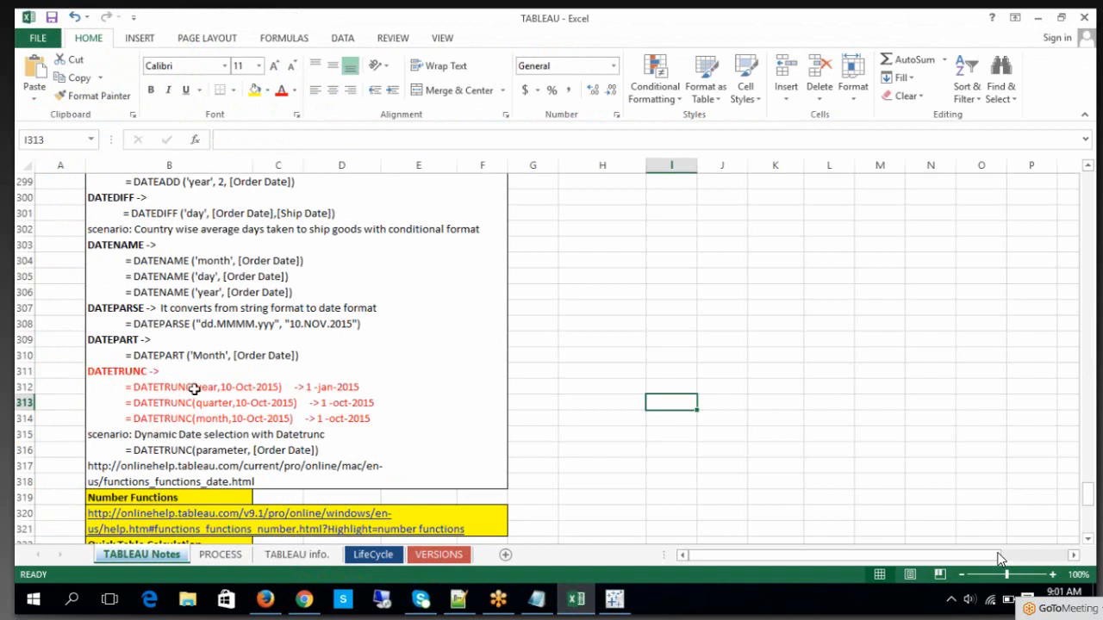
{"action": "double_click", "coordinate": [315, 387]}
{"action": "left_click_drag", "start_coordinate": [302, 433], "coordinate": [370, 434]}
{"action": "left_click", "coordinate": [722, 418]}
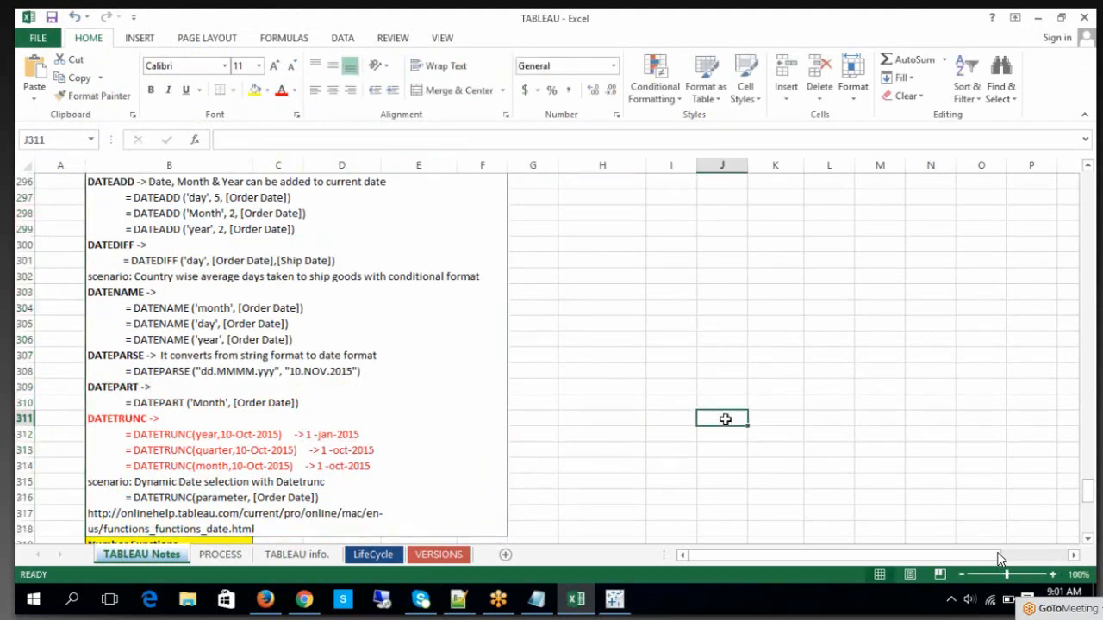
{"action": "double_click", "coordinate": [243, 434]}
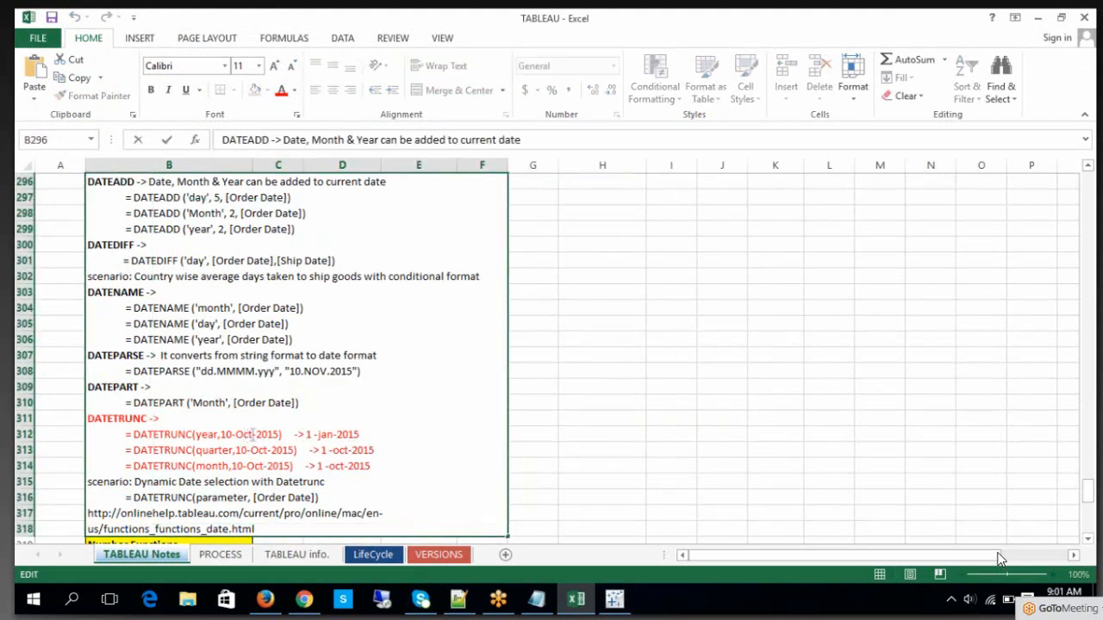
{"action": "left_click_drag", "start_coordinate": [252, 434], "coordinate": [198, 434]}
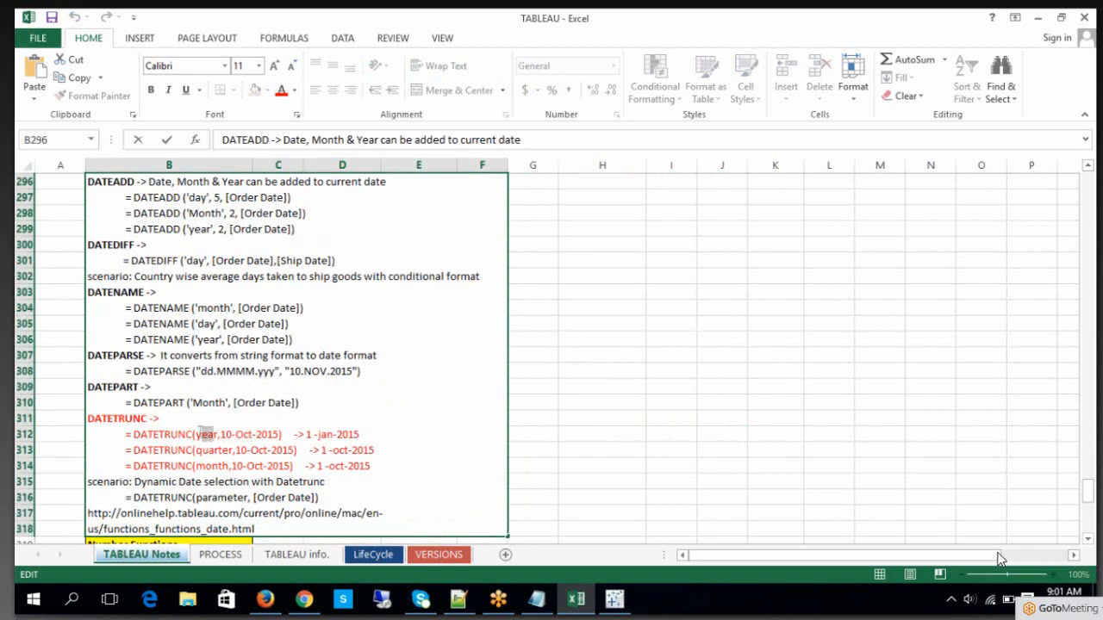
{"action": "left_click", "coordinate": [645, 465]}
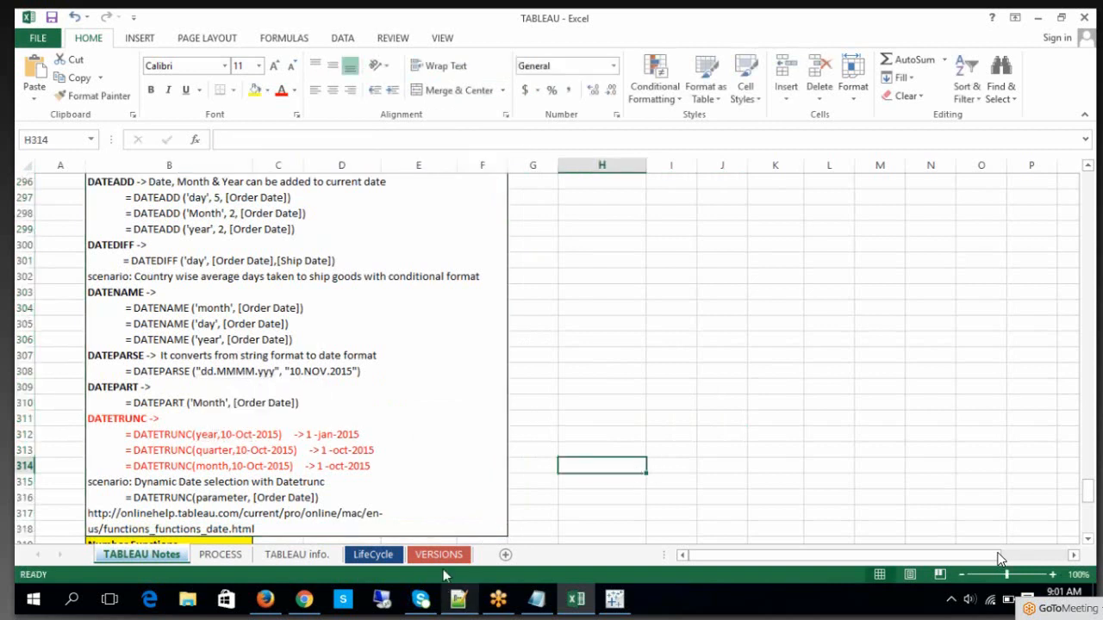
Return to the help page in the browser and read the sentence on truncating a mid-month date at month level
{"action": "left_click", "coordinate": [304, 599]}
{"action": "left_click", "coordinate": [517, 436]}
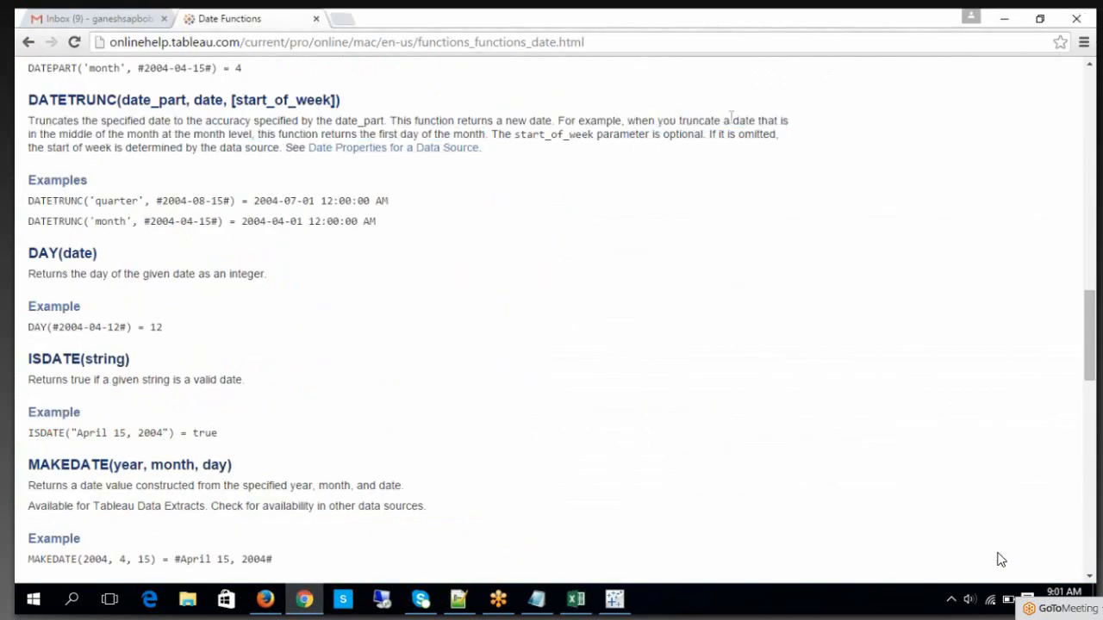
{"action": "left_click_drag", "start_coordinate": [628, 120], "coordinate": [170, 134]}
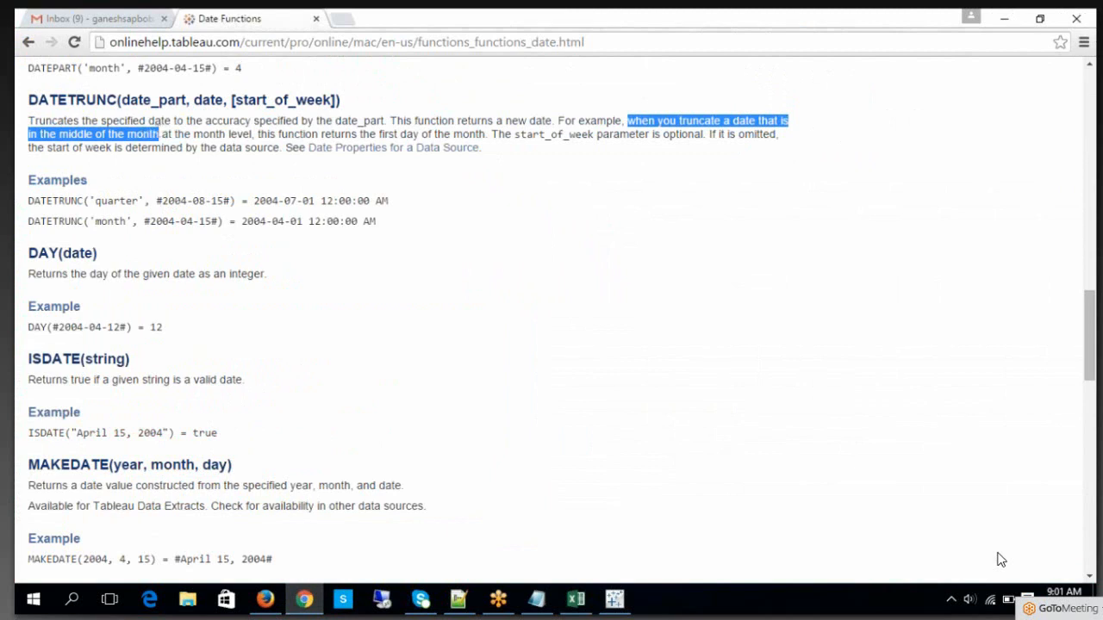
{"action": "left_click_drag", "start_coordinate": [160, 135], "coordinate": [483, 134]}
{"action": "left_click", "coordinate": [256, 134]}
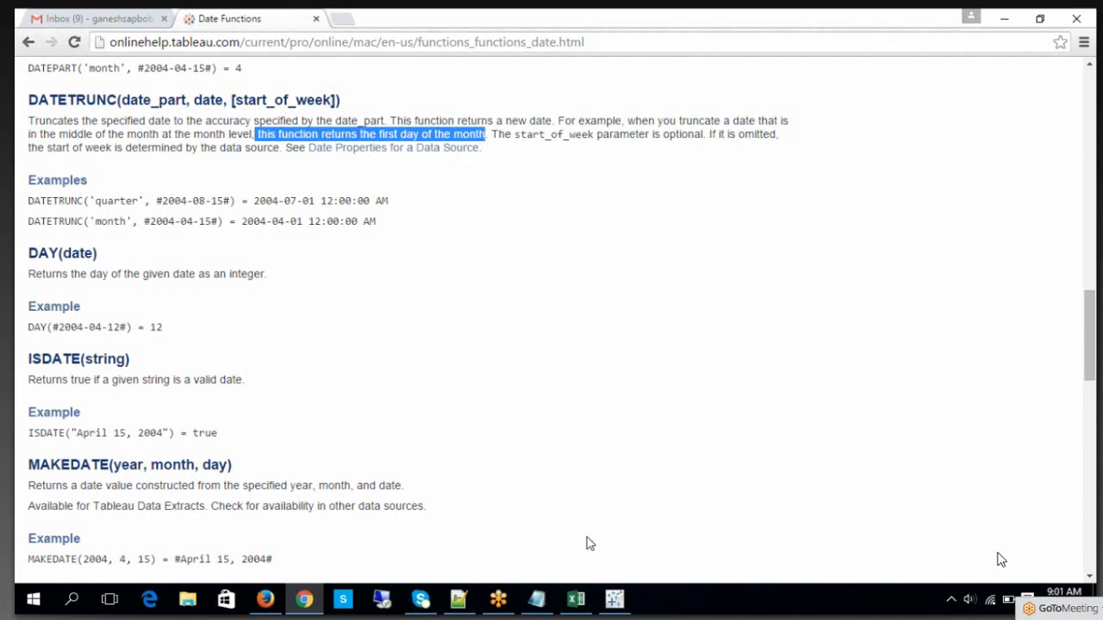
Review the DATR column in Tableau and compare it with the DATETRUNC examples in the Excel notes
{"action": "left_click", "coordinate": [613, 599]}
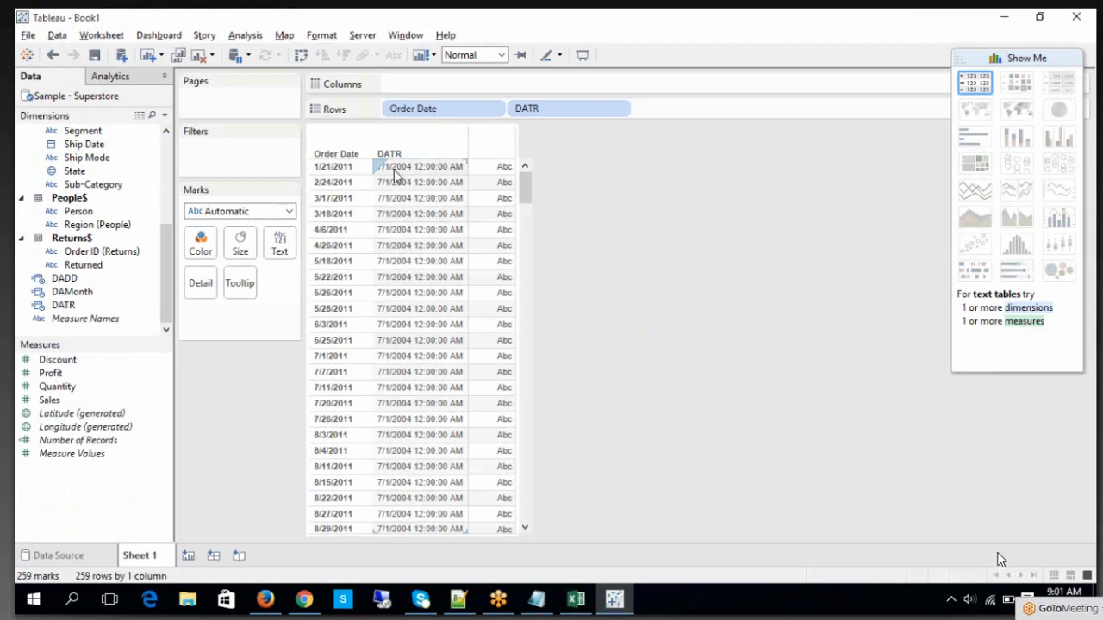
{"action": "scroll", "coordinate": [398, 341], "scroll_direction": "down", "scroll_amount": 2}
{"action": "scroll", "coordinate": [398, 342], "scroll_direction": "up", "scroll_amount": 2}
{"action": "left_click", "coordinate": [577, 596]}
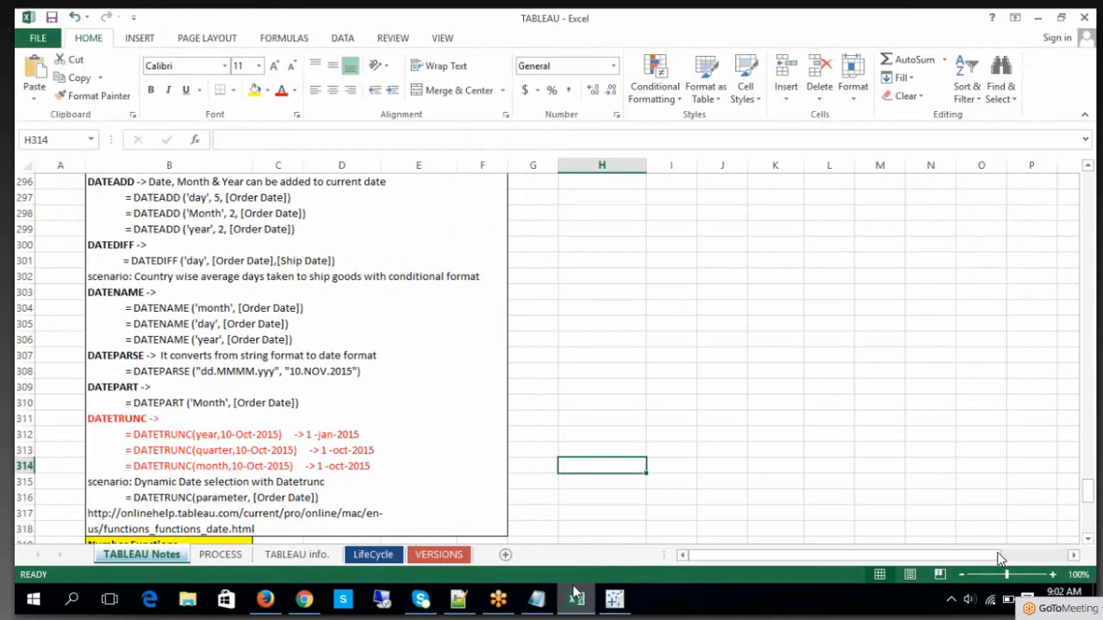
{"action": "left_click", "coordinate": [609, 596]}
Switch to the browser and copy the DATETRUNC('month', #2004-04-15#) example from the help page
{"action": "key", "text": "alt+Tab"}
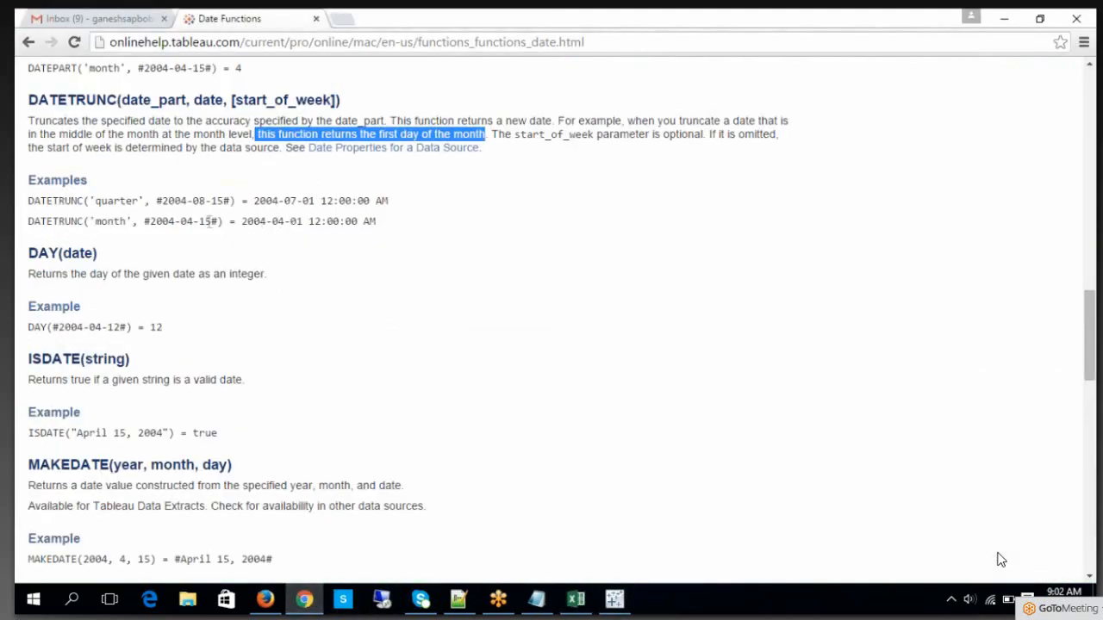
{"action": "left_click_drag", "start_coordinate": [29, 222], "coordinate": [224, 222]}
{"action": "key", "text": "ctrl+c"}
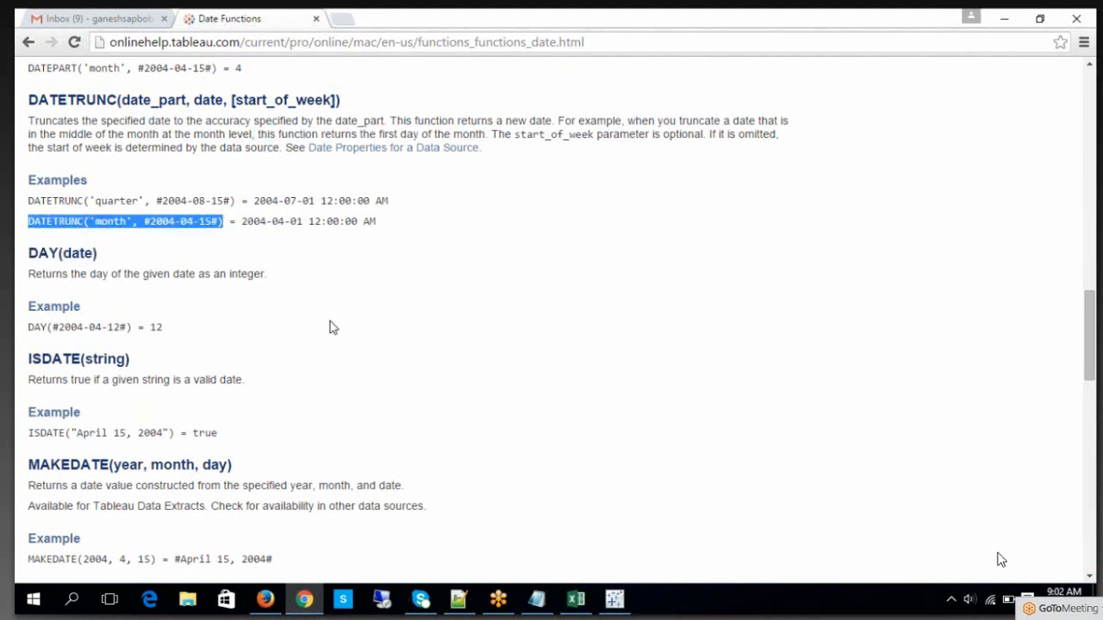
In Tableau, replace the DATR calculated field's formula with DATETRUNC('month', #2004-04-15#) and apply it
{"action": "left_click", "coordinate": [614, 600]}
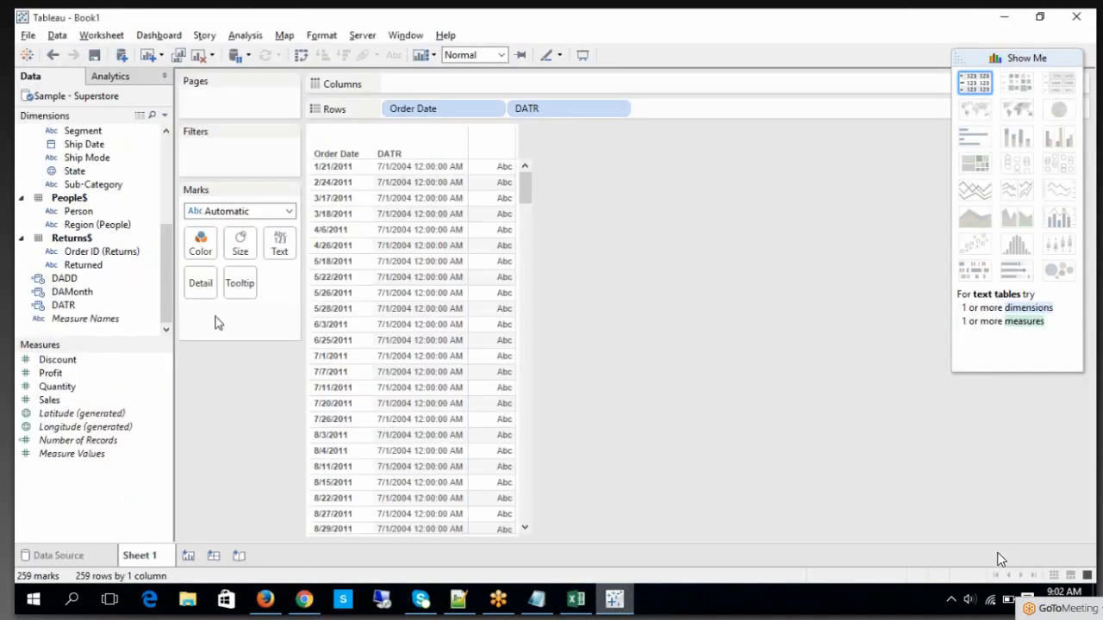
{"action": "right_click", "coordinate": [69, 307]}
{"action": "left_click", "coordinate": [108, 104]}
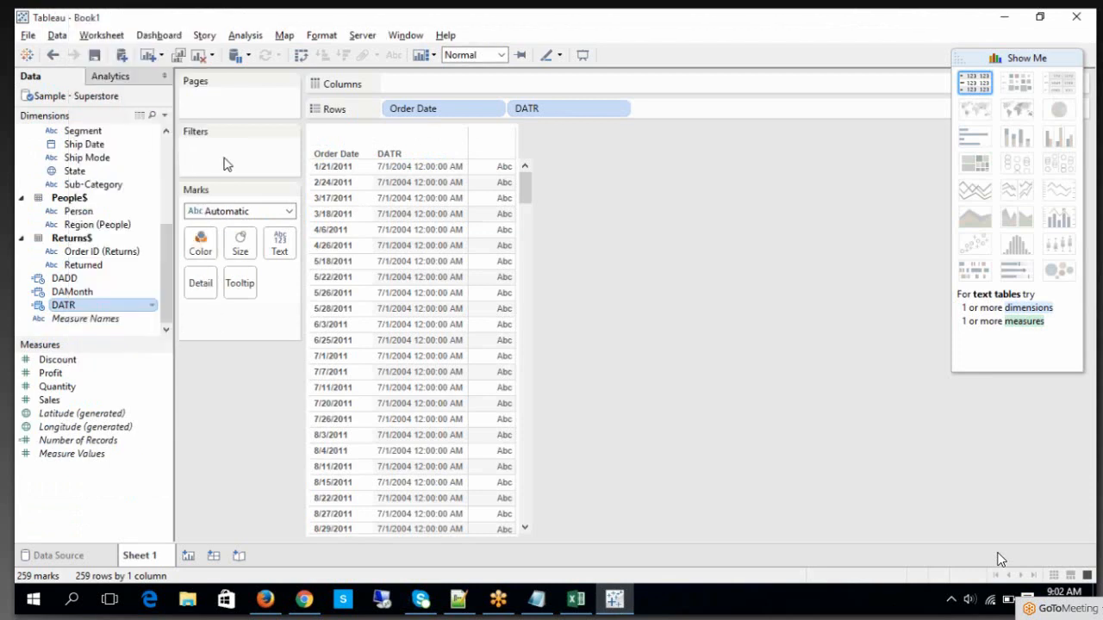
{"action": "key", "text": "ctrl+a"}
{"action": "key", "text": "ctrl+v"}
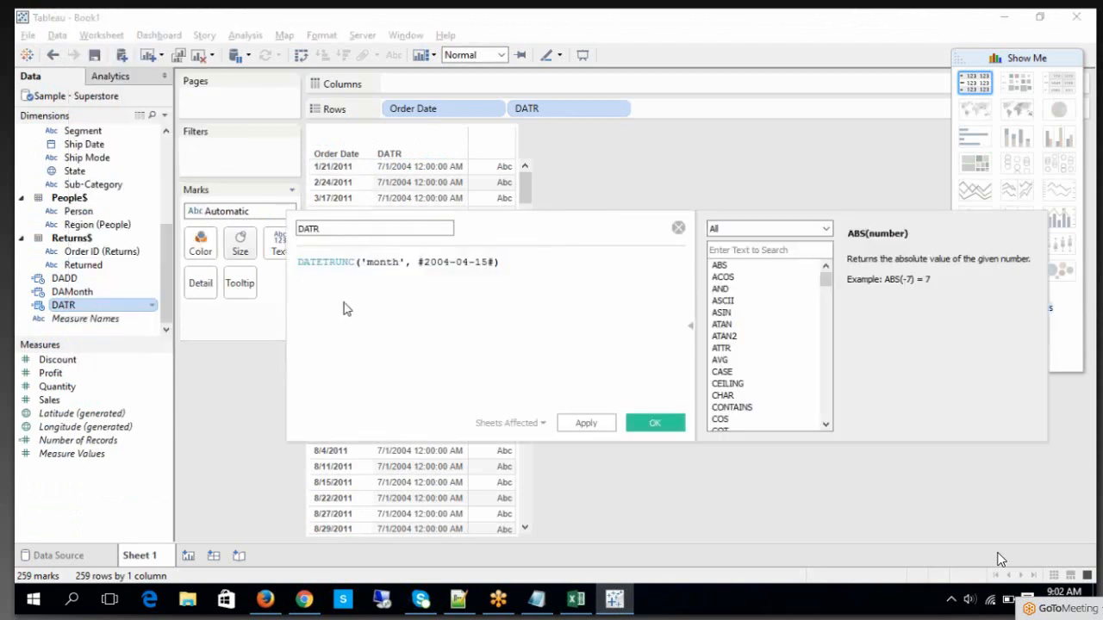
{"action": "left_click", "coordinate": [589, 425]}
{"action": "left_click", "coordinate": [652, 423]}
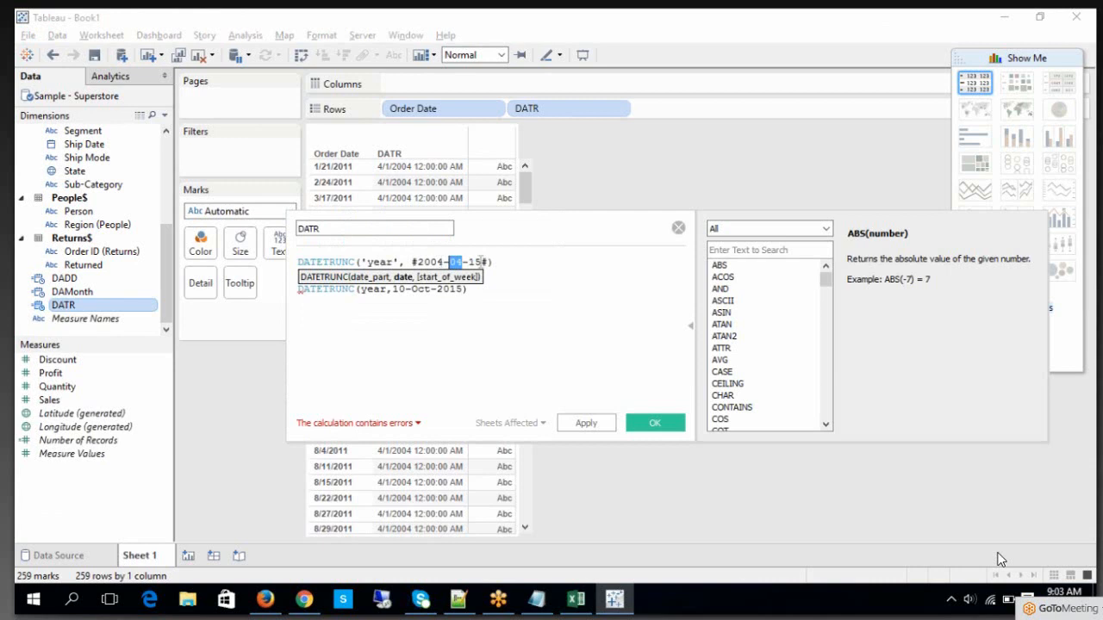
Set the date in DATR's DATETRUNC 'year' formula to #2015-10-10# and delete the extra DATETRUNC(year,10-Oct-2015) line
{"action": "left_click", "coordinate": [481, 262]}
{"action": "type", "text": "1"}
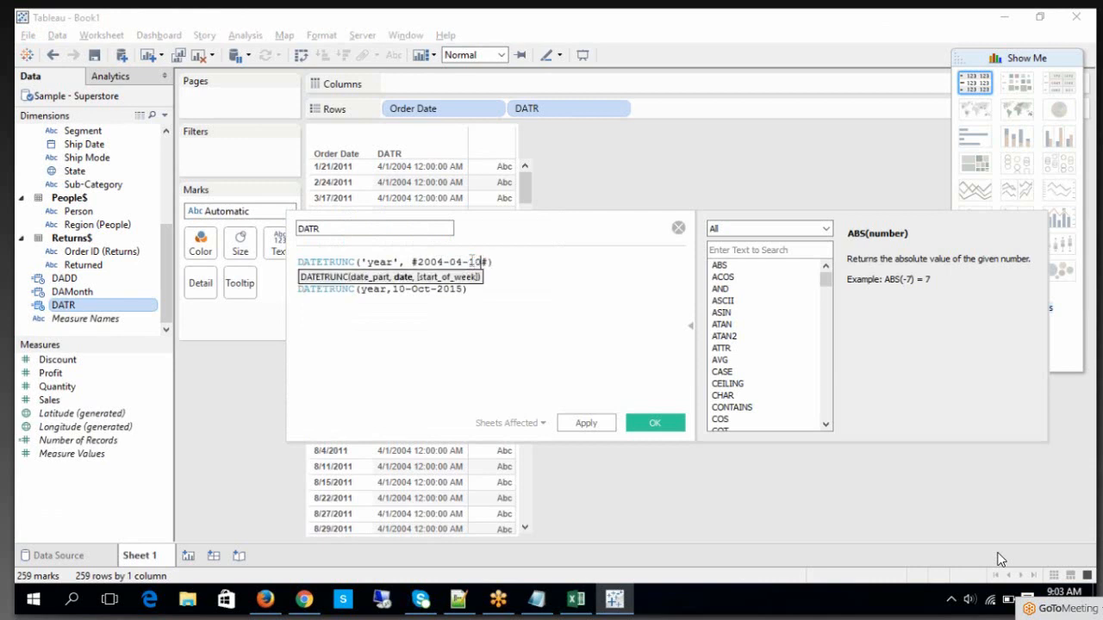
{"action": "left_click_drag", "start_coordinate": [460, 262], "coordinate": [451, 262]}
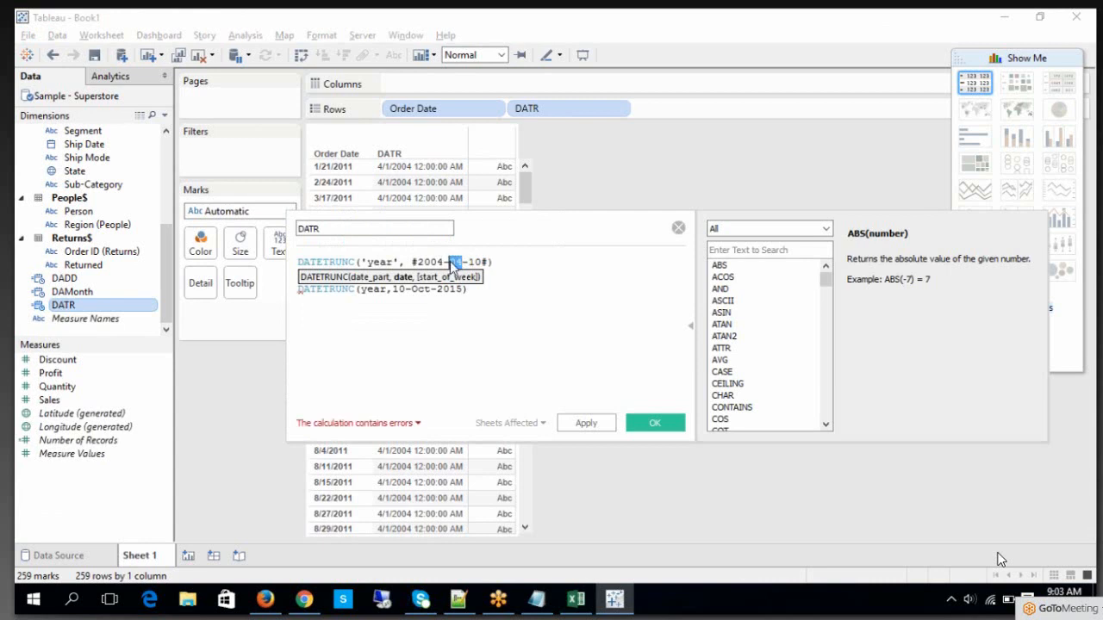
{"action": "type", "text": "10"}
{"action": "key", "text": "Left"}
{"action": "key", "text": "Left"}
{"action": "key", "text": "Left"}
{"action": "type", "text": "15"}
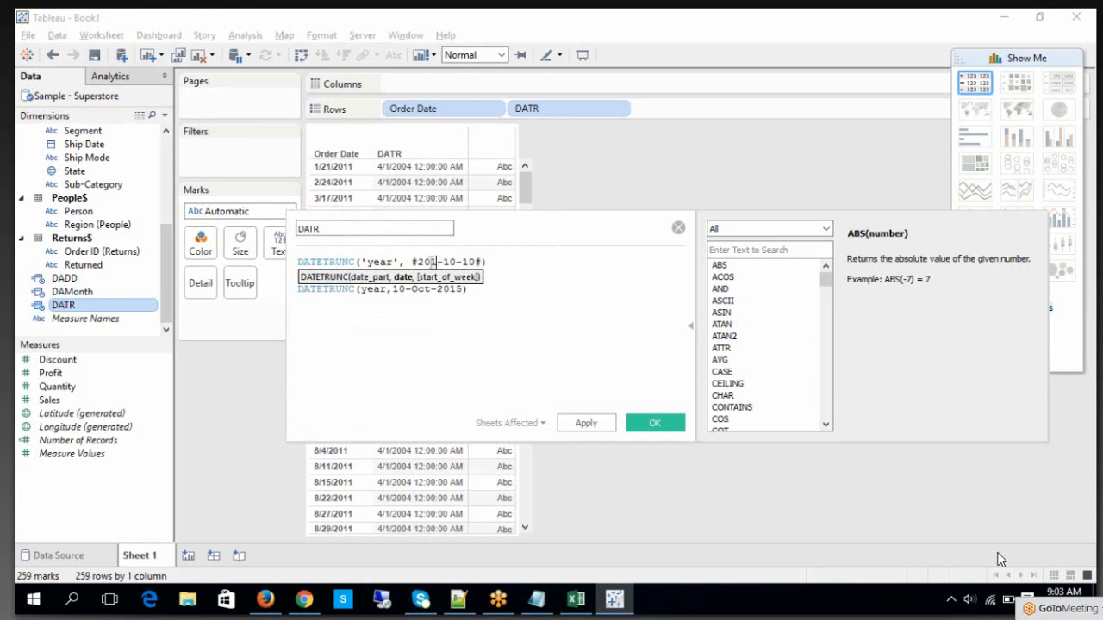
{"action": "left_click_drag", "start_coordinate": [496, 298], "coordinate": [316, 279]}
{"action": "key", "text": "BackSpace"}
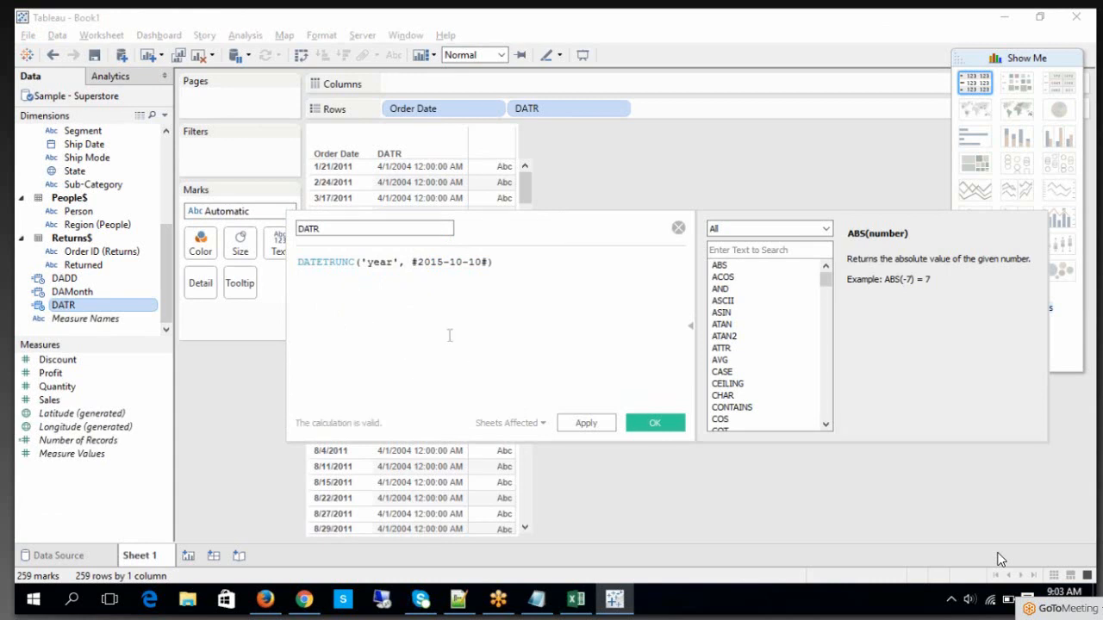
Apply and save DATR's DATETRUNC 'year' formula, and check the resulting DATR column against the order dates
{"action": "left_click", "coordinate": [586, 423]}
{"action": "left_click", "coordinate": [648, 423]}
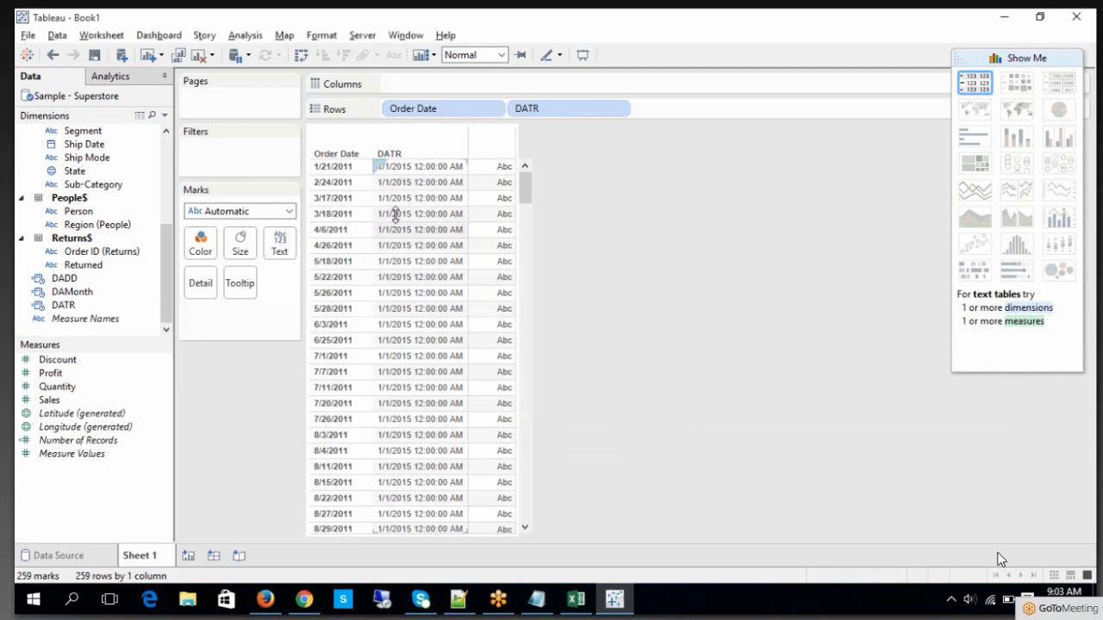
{"action": "scroll", "coordinate": [386, 371], "scroll_direction": "down", "scroll_amount": 20}
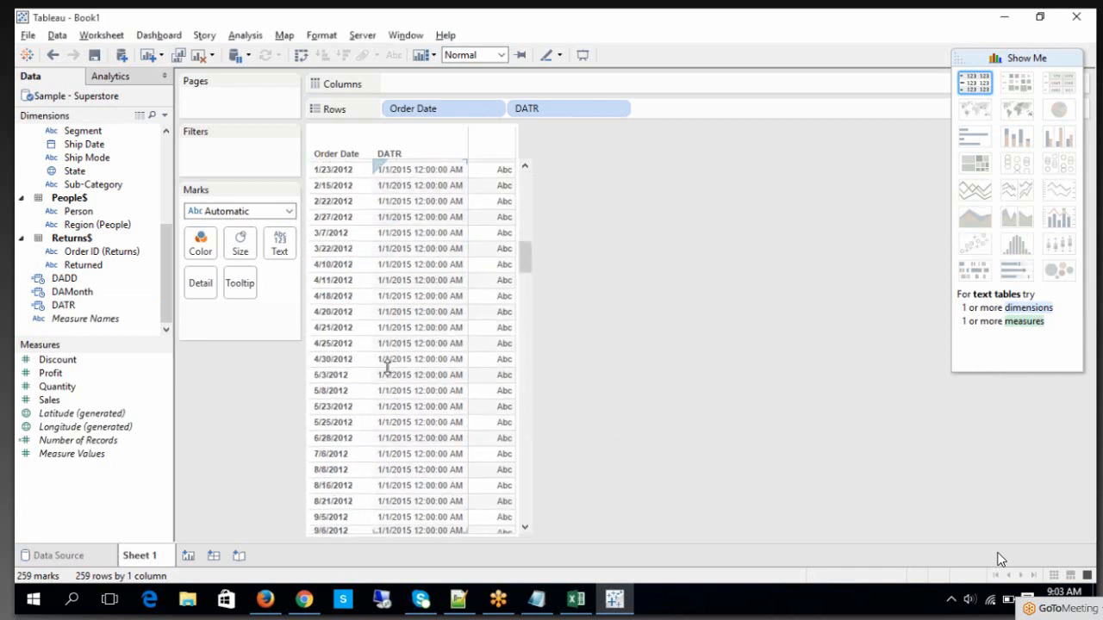
{"action": "scroll", "coordinate": [384, 405], "scroll_direction": "up", "scroll_amount": 20}
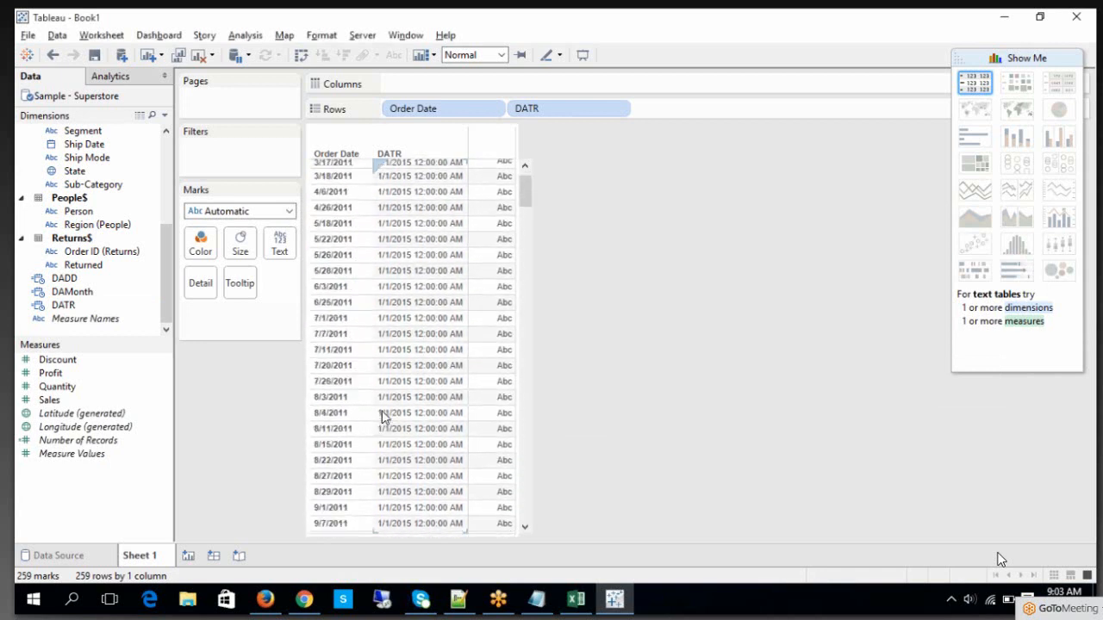
Reopen the DATR formula to examine its 'year' date part and compare it with the DATETRUNC examples in the Excel notes
{"action": "right_click", "coordinate": [99, 309]}
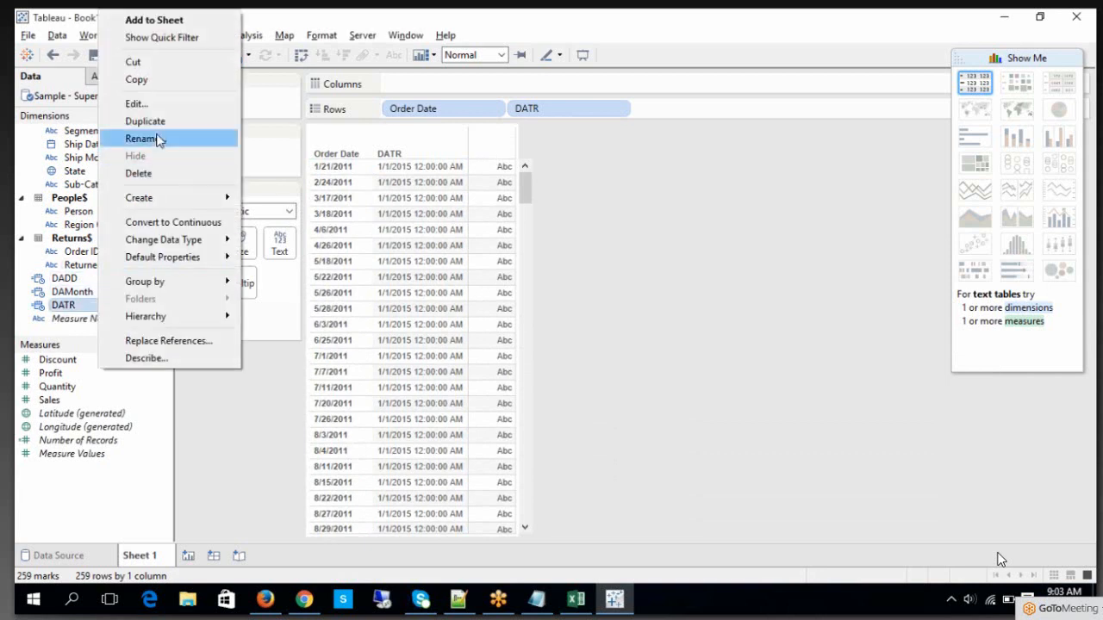
{"action": "left_click", "coordinate": [130, 108]}
{"action": "left_click_drag", "start_coordinate": [393, 263], "coordinate": [374, 264]}
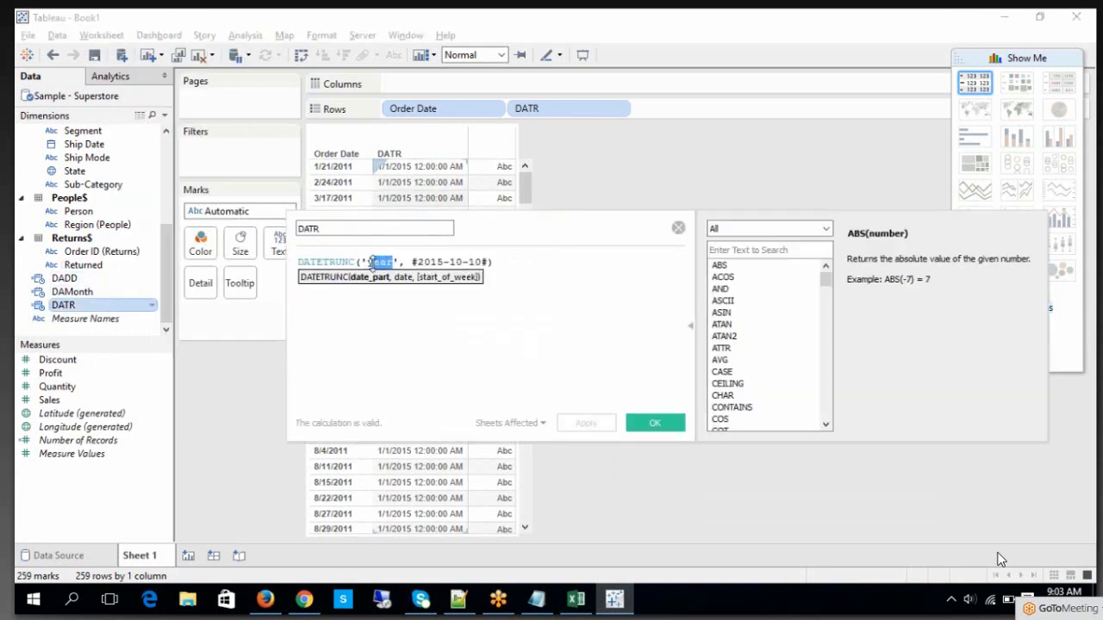
{"action": "left_click", "coordinate": [398, 331]}
{"action": "left_click_drag", "start_coordinate": [396, 262], "coordinate": [366, 261]}
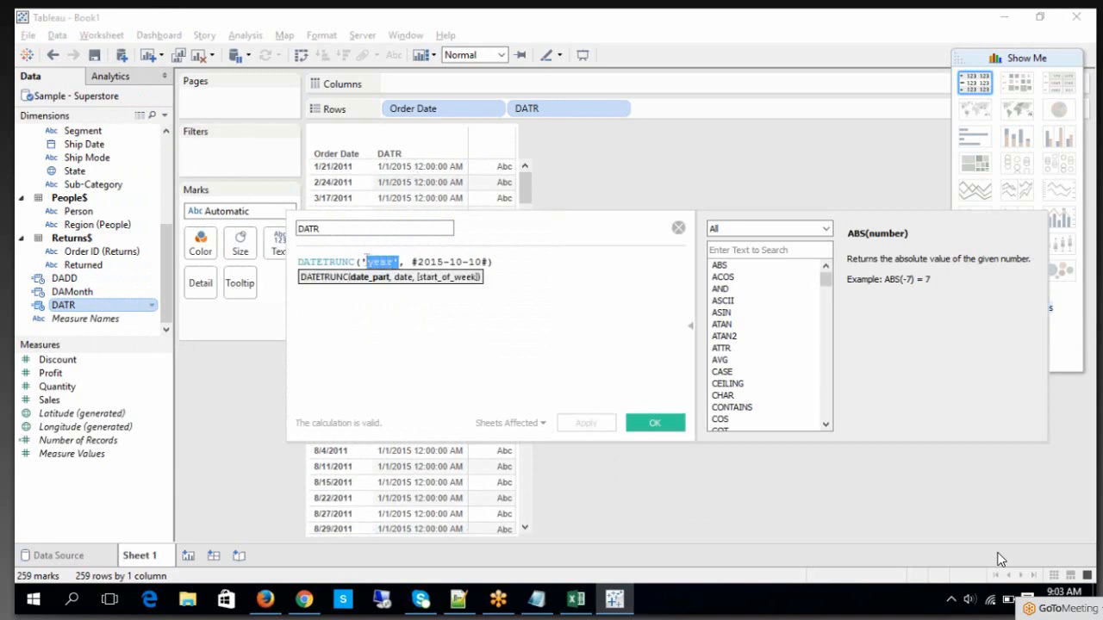
{"action": "left_click", "coordinate": [391, 352]}
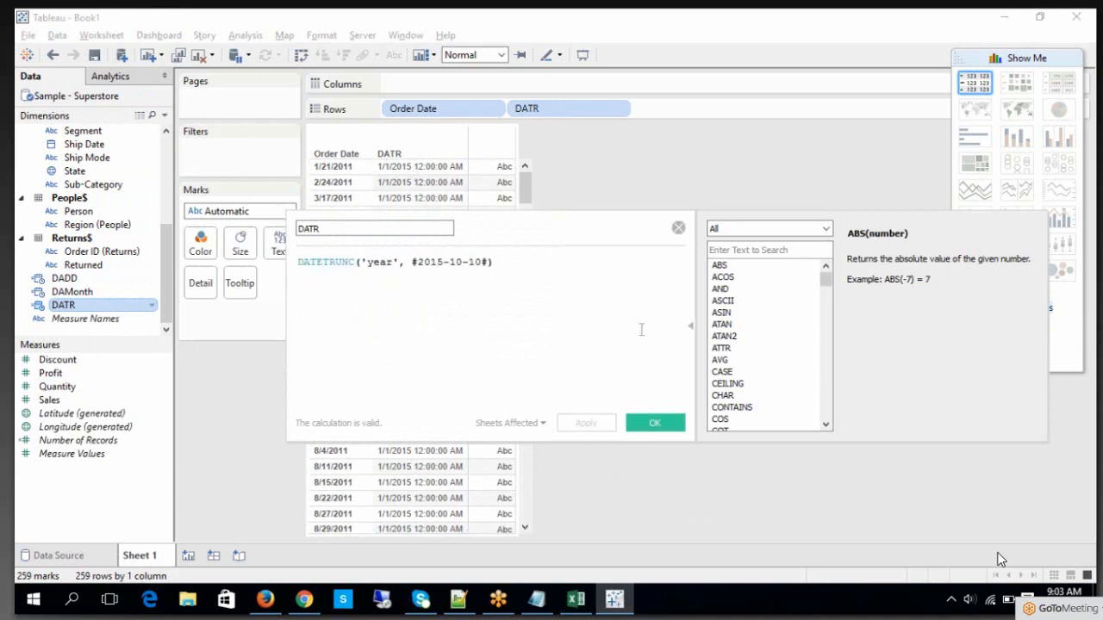
{"action": "left_click", "coordinate": [576, 599]}
{"action": "left_click", "coordinate": [676, 380]}
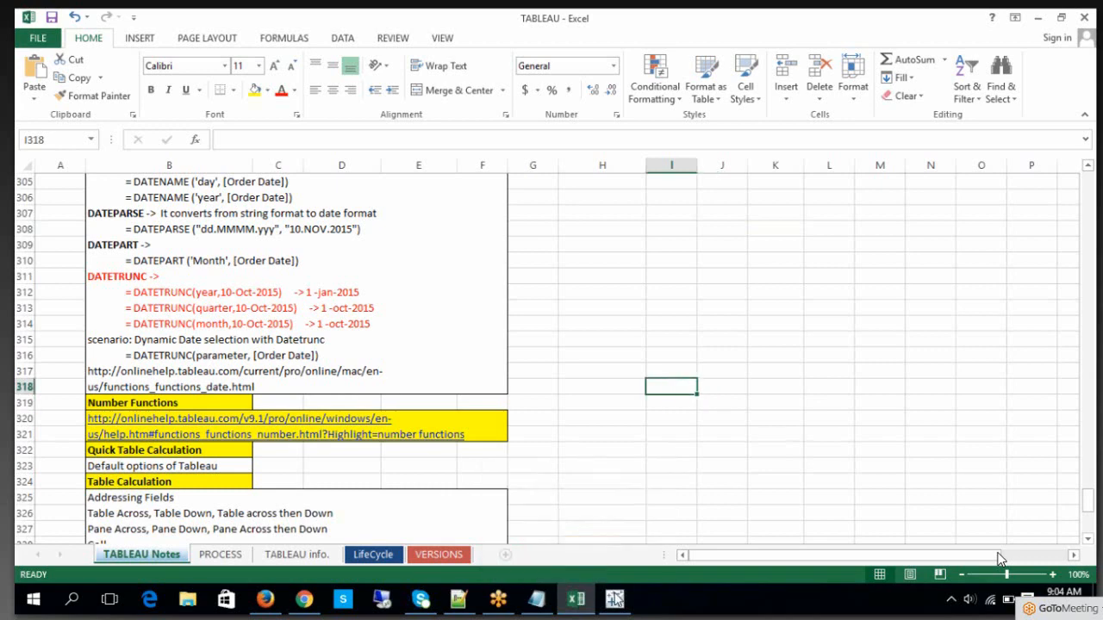
Switch back to Tableau, open DATR for editing and browse the String functions, reading the LTRIM description
{"action": "left_click", "coordinate": [614, 599]}
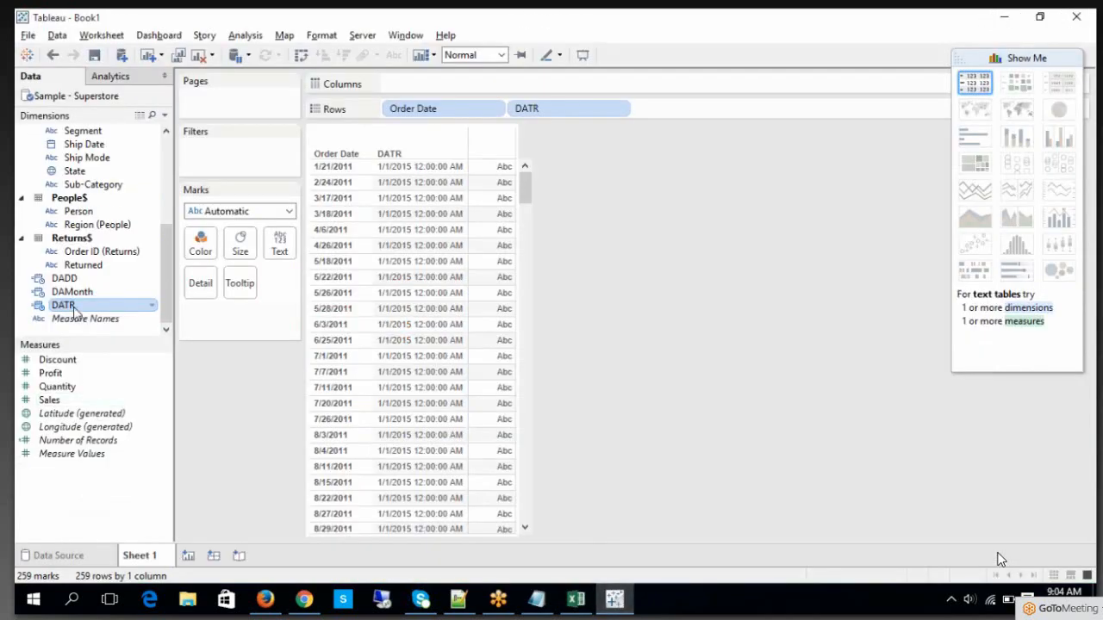
{"action": "right_click", "coordinate": [74, 308]}
{"action": "left_click", "coordinate": [126, 103]}
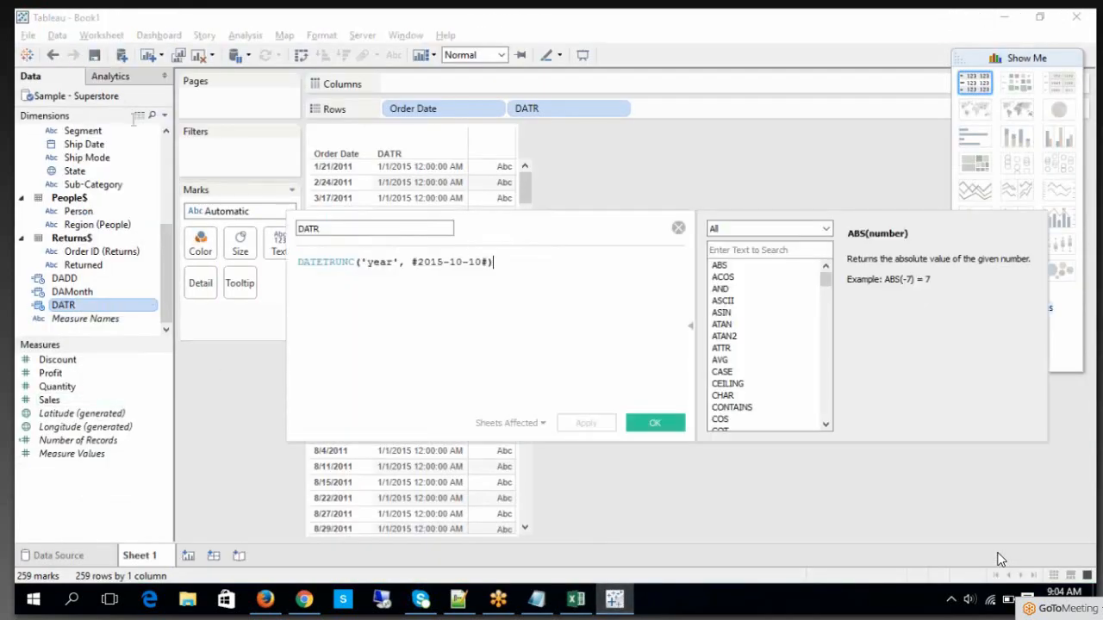
{"action": "left_click", "coordinate": [734, 228]}
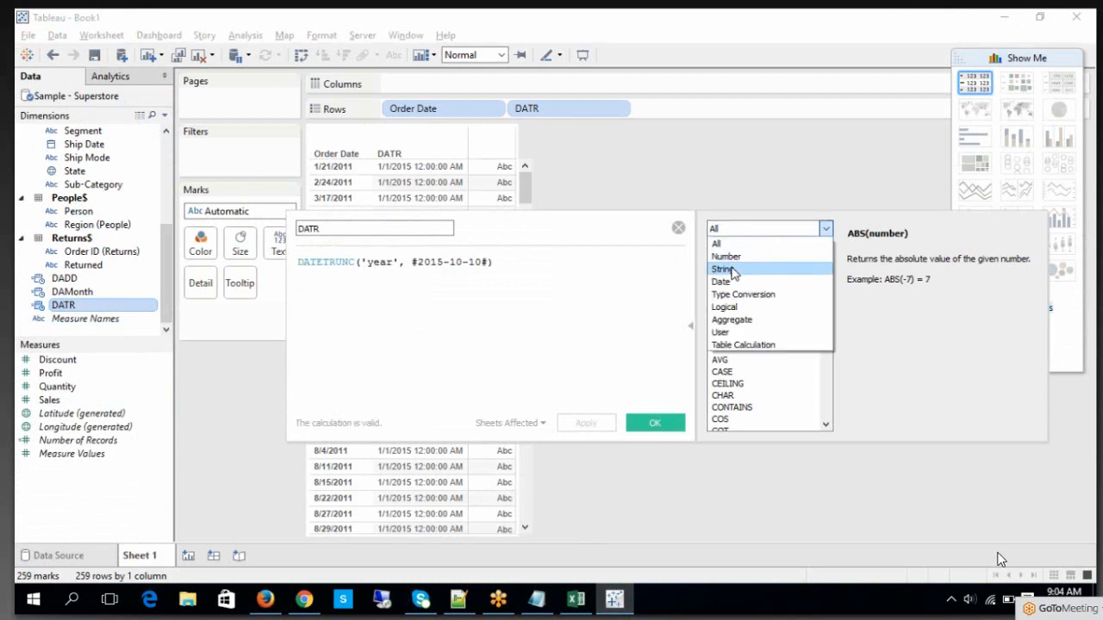
{"action": "left_click", "coordinate": [732, 270]}
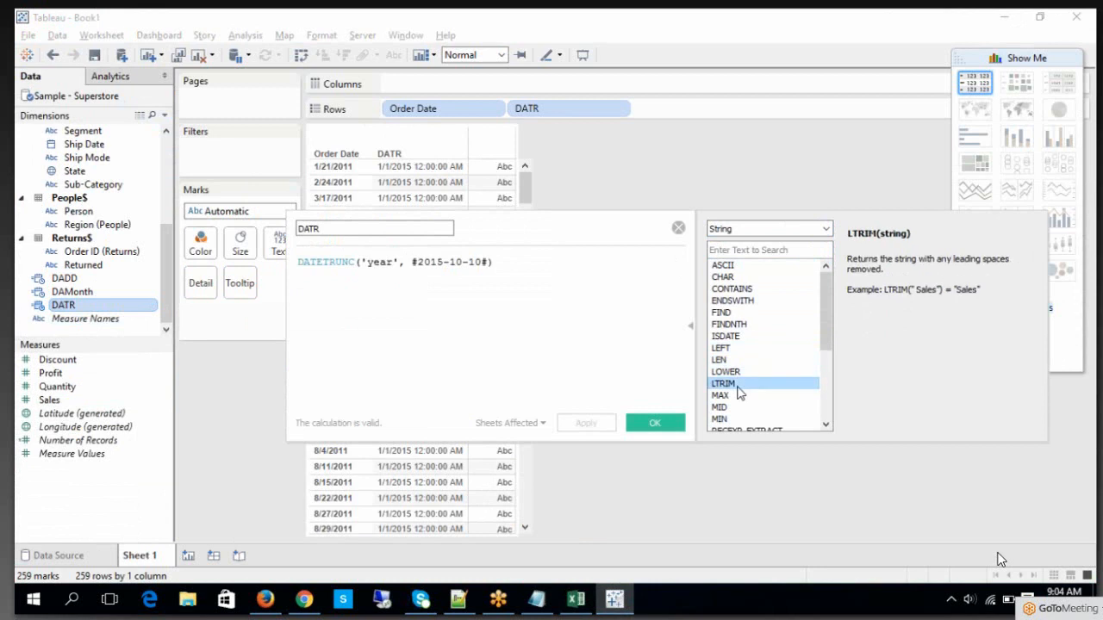
{"action": "scroll", "coordinate": [771, 362], "scroll_direction": "down", "scroll_amount": 3}
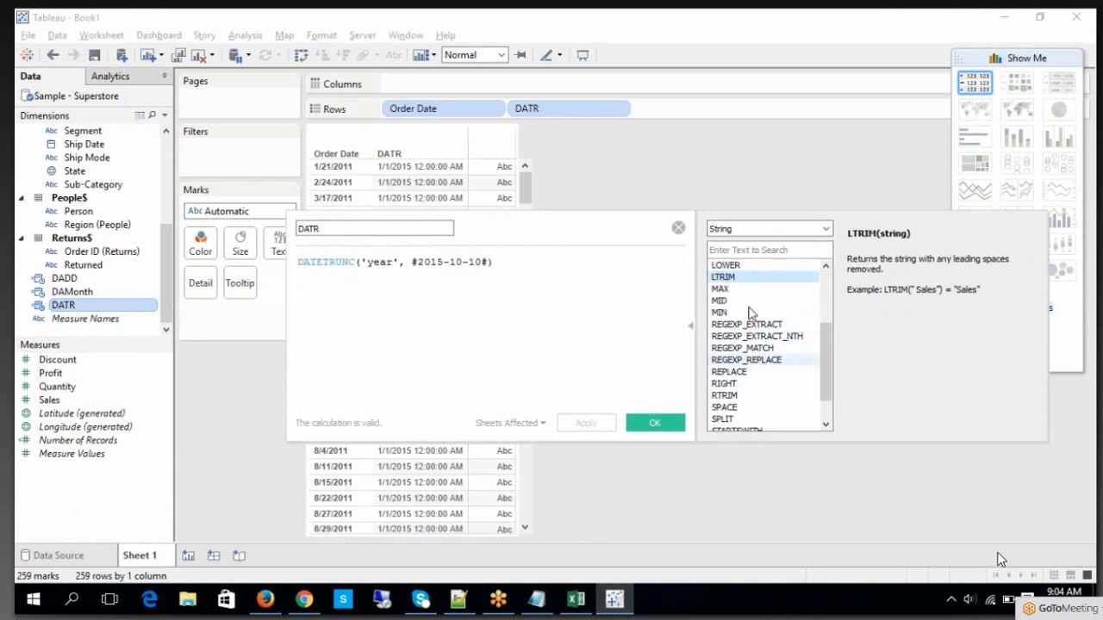
List the Number functions in the calculation editor and read the descriptions of DEGREES, FLOOR, SQRT and MIN
{"action": "left_click", "coordinate": [732, 229]}
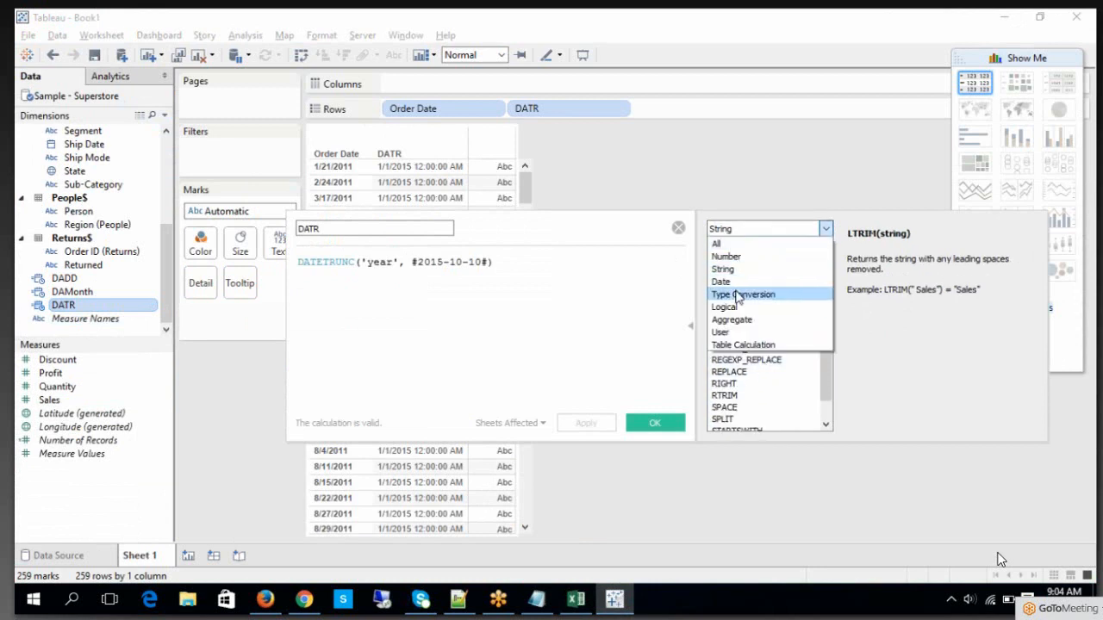
{"action": "left_click", "coordinate": [726, 256]}
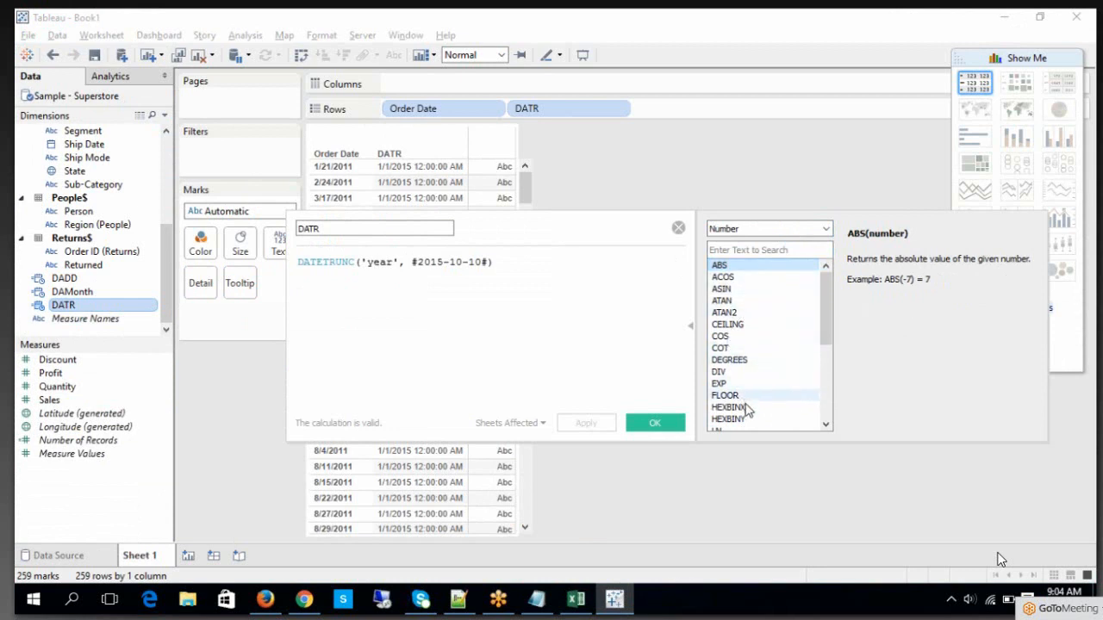
{"action": "left_click", "coordinate": [736, 361]}
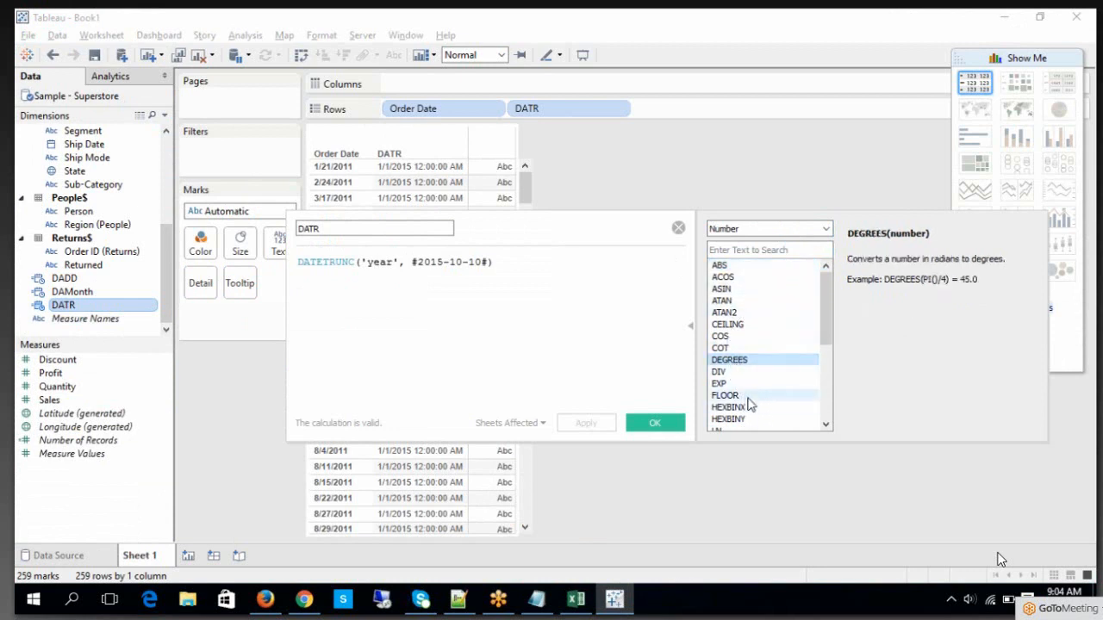
{"action": "left_click", "coordinate": [749, 398]}
{"action": "scroll", "coordinate": [750, 404], "scroll_direction": "down", "scroll_amount": 5}
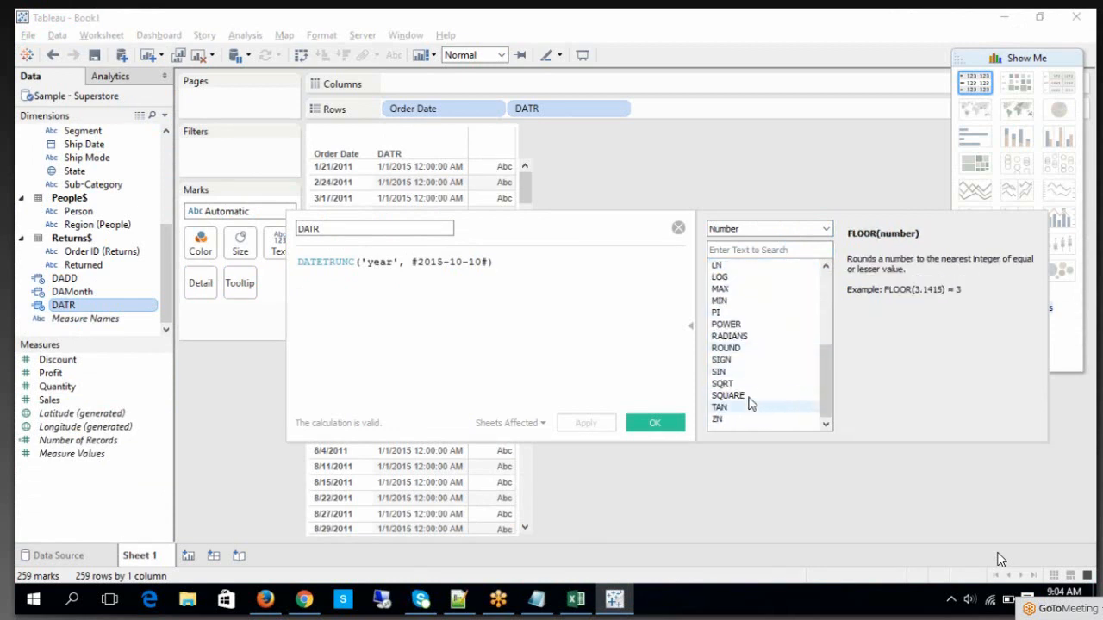
{"action": "left_click", "coordinate": [743, 386]}
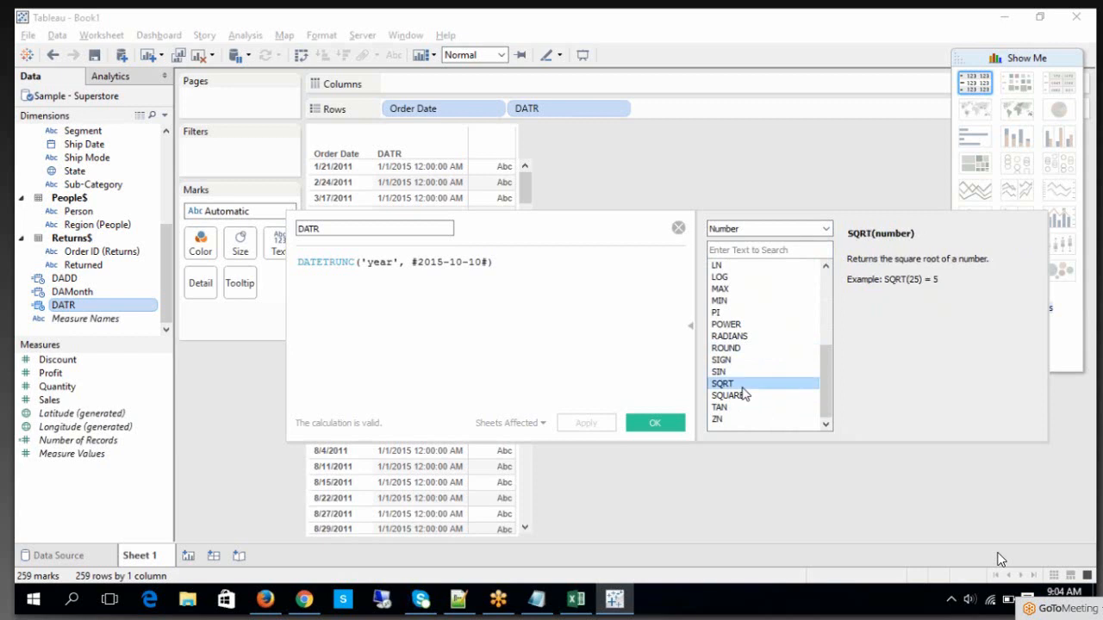
{"action": "left_click", "coordinate": [735, 303]}
{"action": "scroll", "coordinate": [754, 379], "scroll_direction": "up", "scroll_amount": 5}
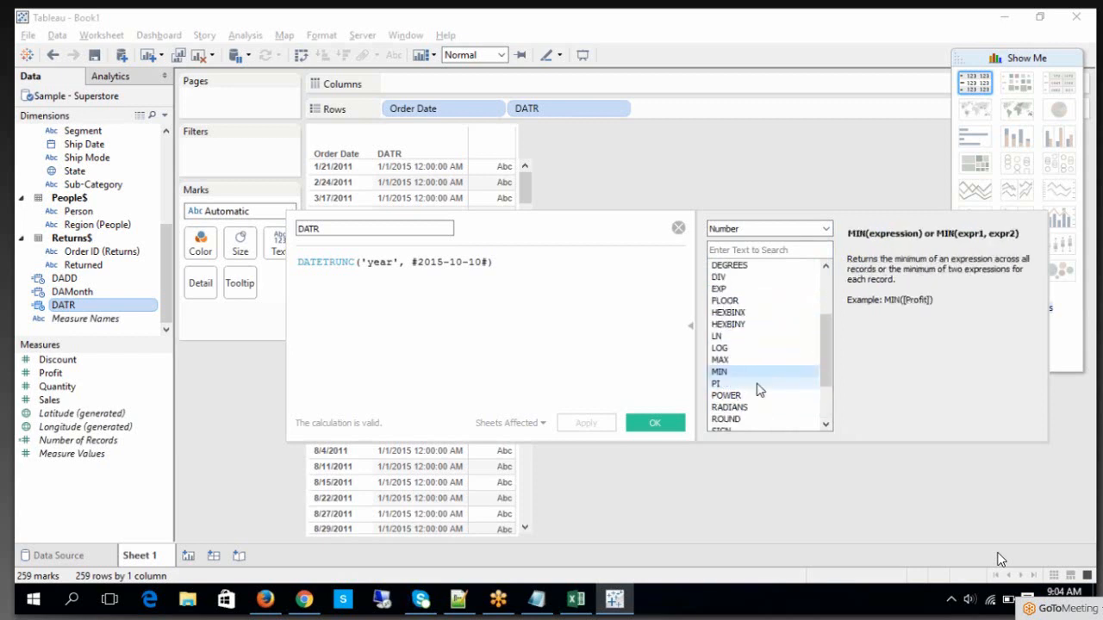
{"action": "scroll", "coordinate": [758, 389], "scroll_direction": "down", "scroll_amount": 5}
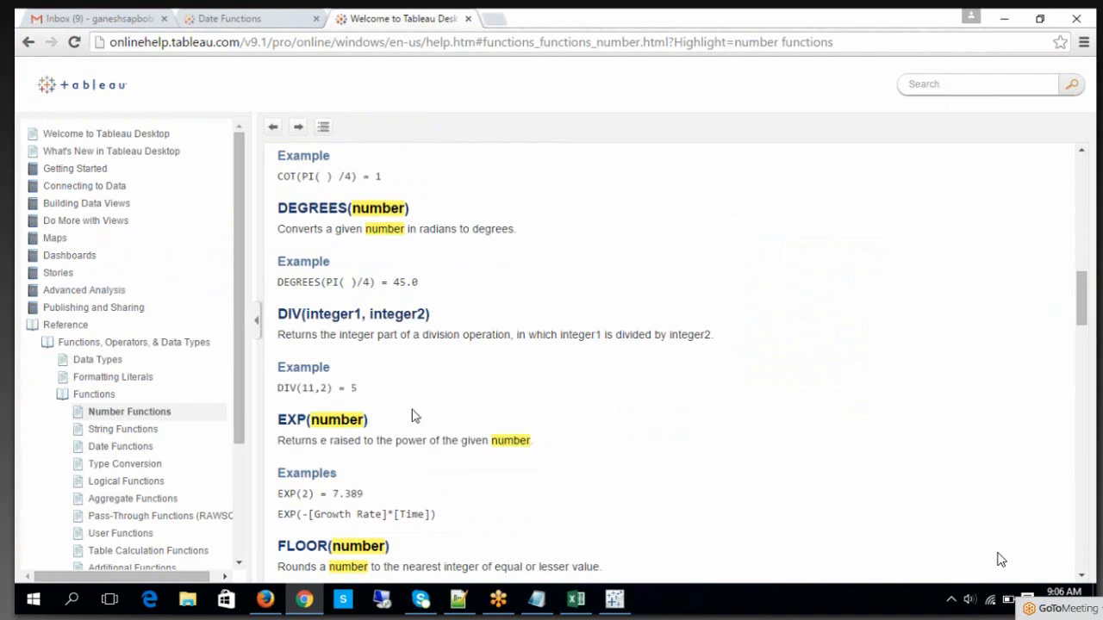
In the browser's Number Functions help page, review the entries from EXP to POWER, focusing on the FLOOR, MIN and POWER examples
{"action": "scroll", "coordinate": [412, 416], "scroll_direction": "down", "scroll_amount": 1}
{"action": "scroll", "coordinate": [386, 478], "scroll_direction": "down", "scroll_amount": 2}
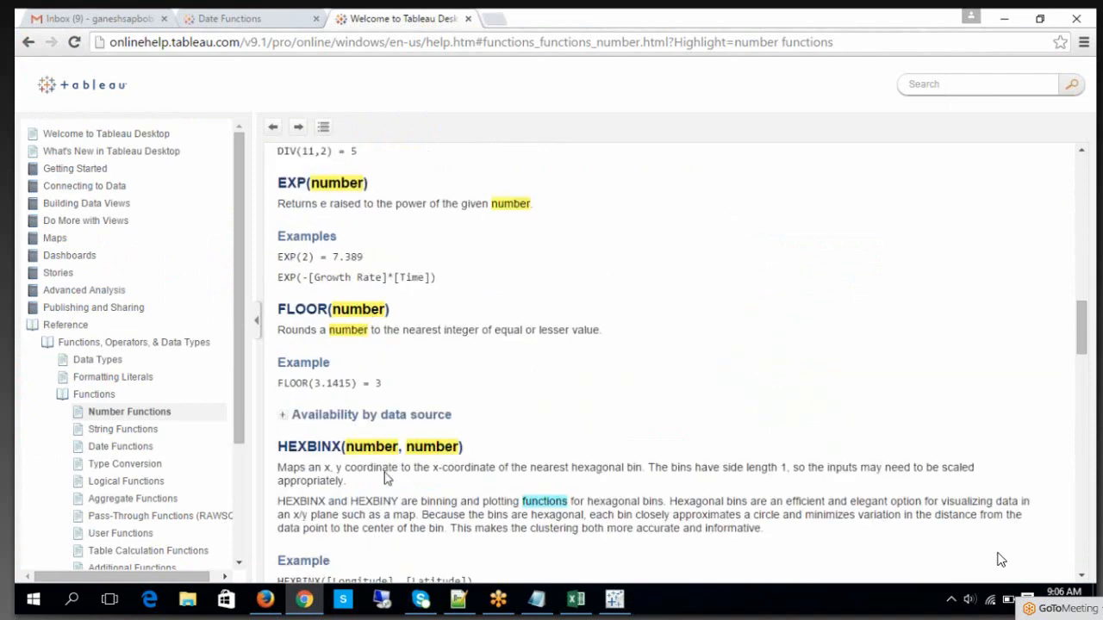
{"action": "left_click_drag", "start_coordinate": [359, 383], "coordinate": [268, 384]}
{"action": "double_click", "coordinate": [377, 384]}
{"action": "scroll", "coordinate": [411, 466], "scroll_direction": "down", "scroll_amount": 7}
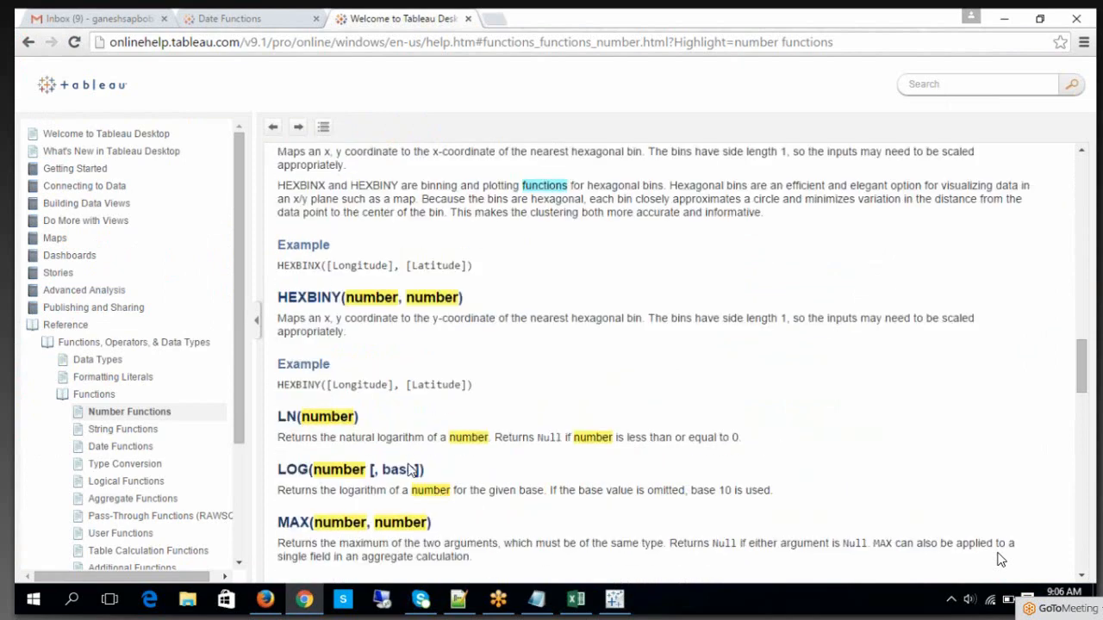
{"action": "scroll", "coordinate": [401, 441], "scroll_direction": "down", "scroll_amount": 1}
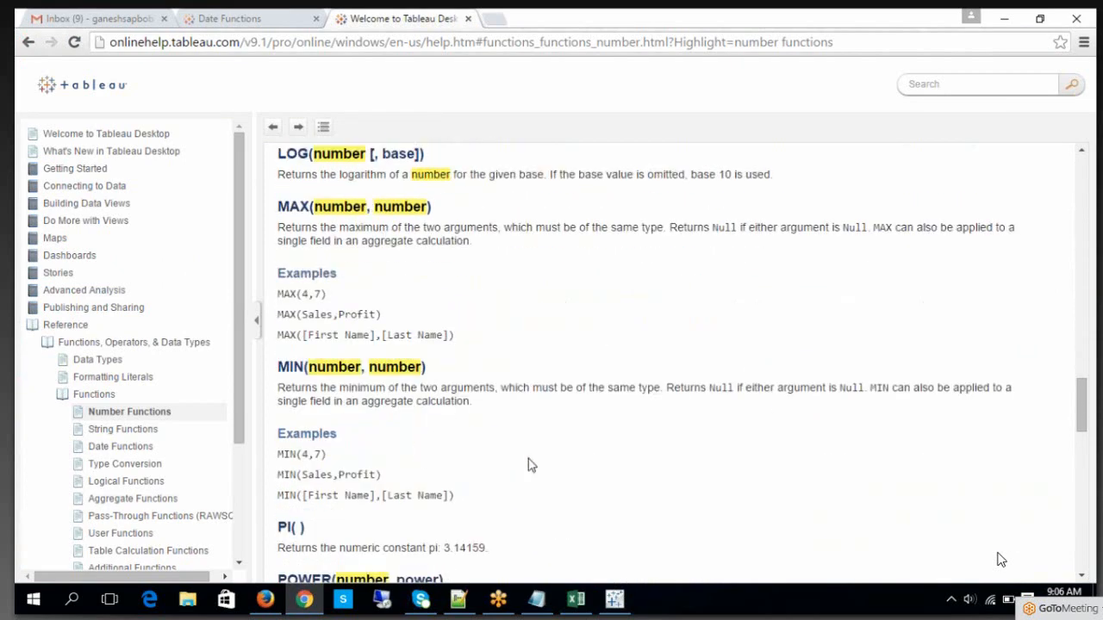
{"action": "left_click_drag", "start_coordinate": [335, 458], "coordinate": [277, 456]}
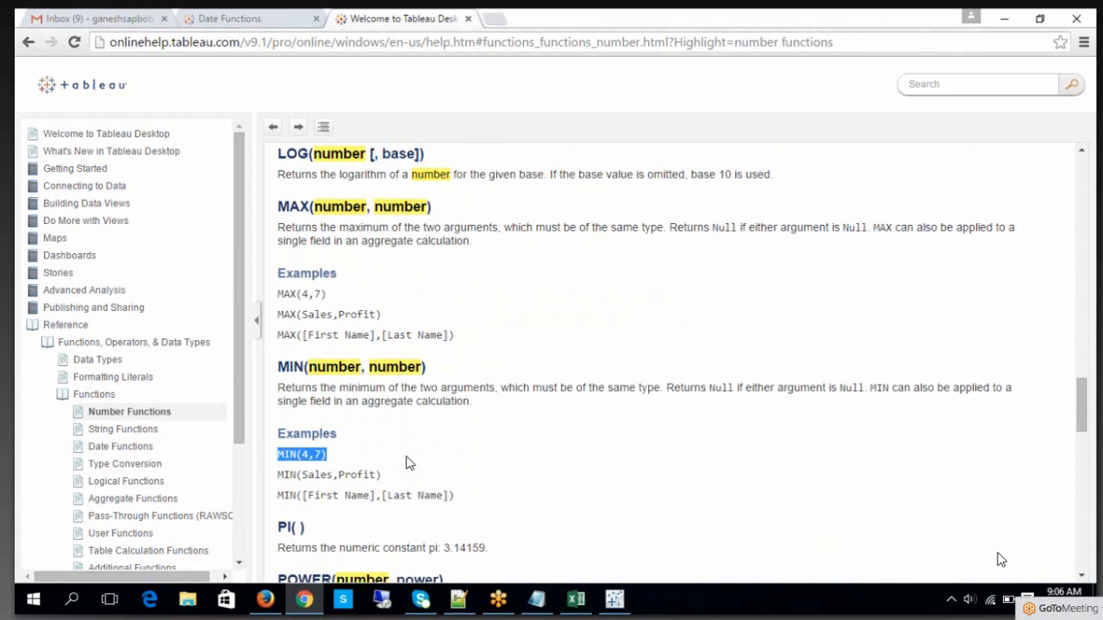
{"action": "scroll", "coordinate": [407, 462], "scroll_direction": "down", "scroll_amount": 1}
{"action": "scroll", "coordinate": [408, 463], "scroll_direction": "down", "scroll_amount": 2}
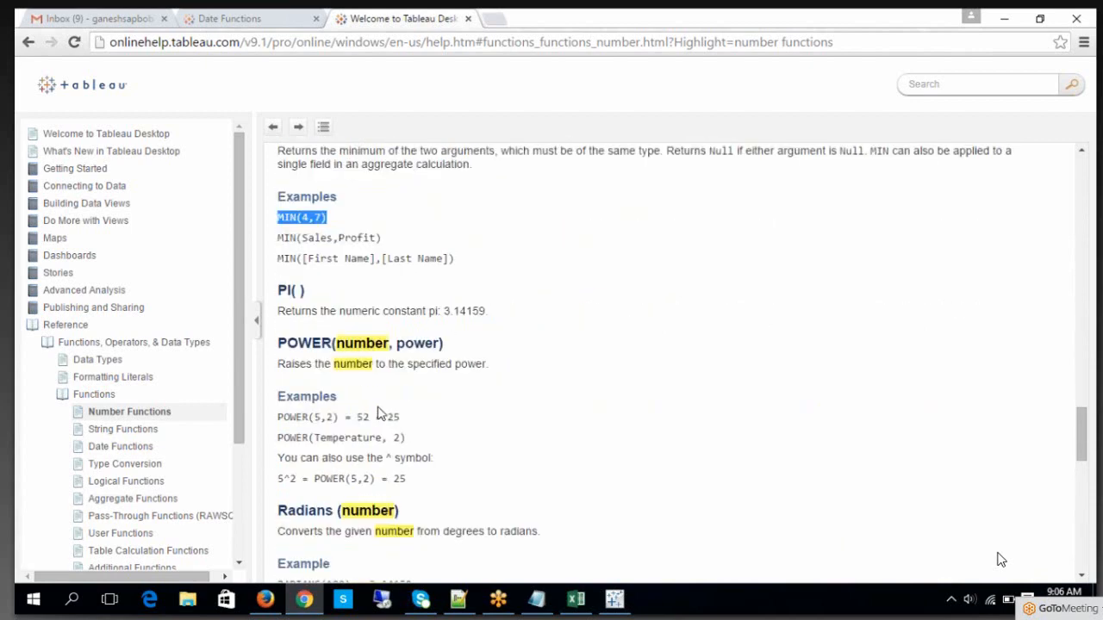
{"action": "left_click_drag", "start_coordinate": [413, 479], "coordinate": [277, 479]}
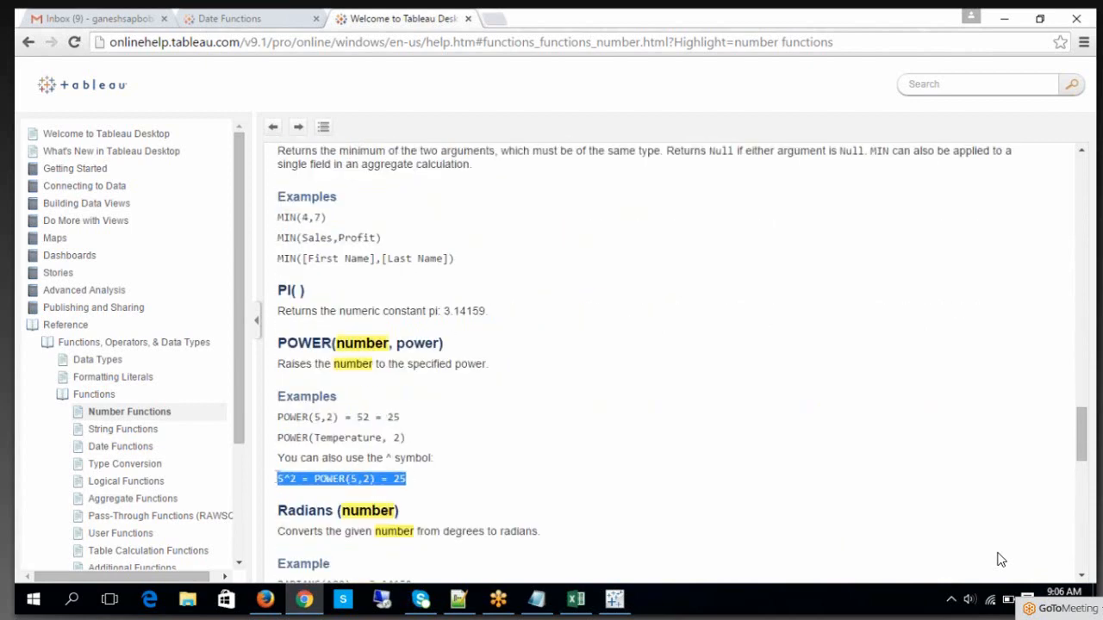
Read the rest of the Number Functions help, from RADIANS and ROUND to ZN, focusing on the SQRT example
{"action": "scroll", "coordinate": [427, 403], "scroll_direction": "down", "scroll_amount": 3}
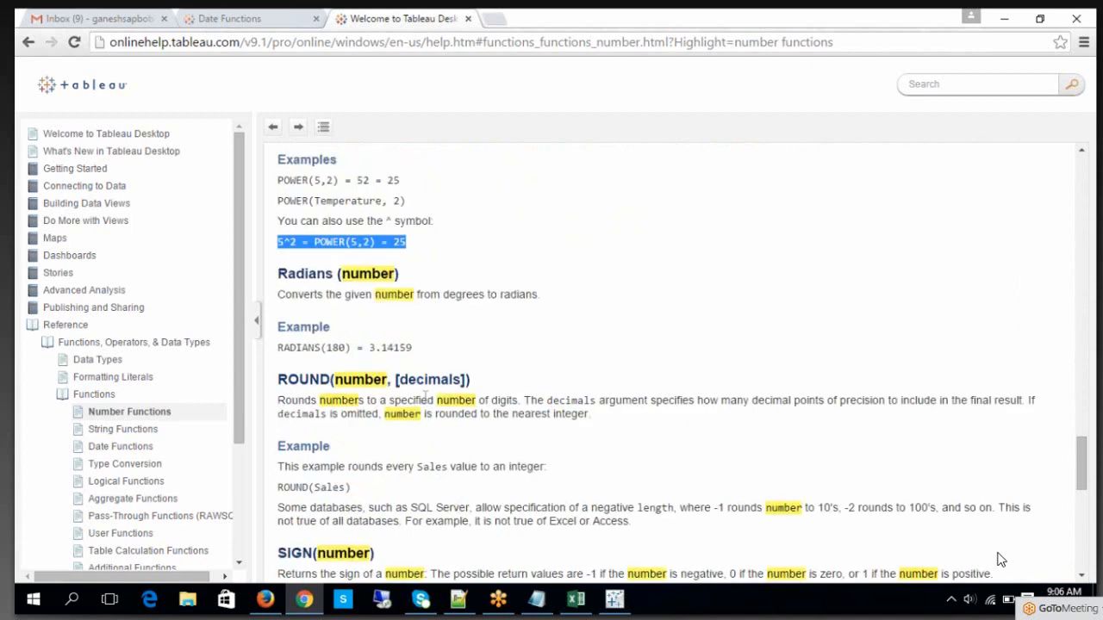
{"action": "left_click", "coordinate": [325, 361]}
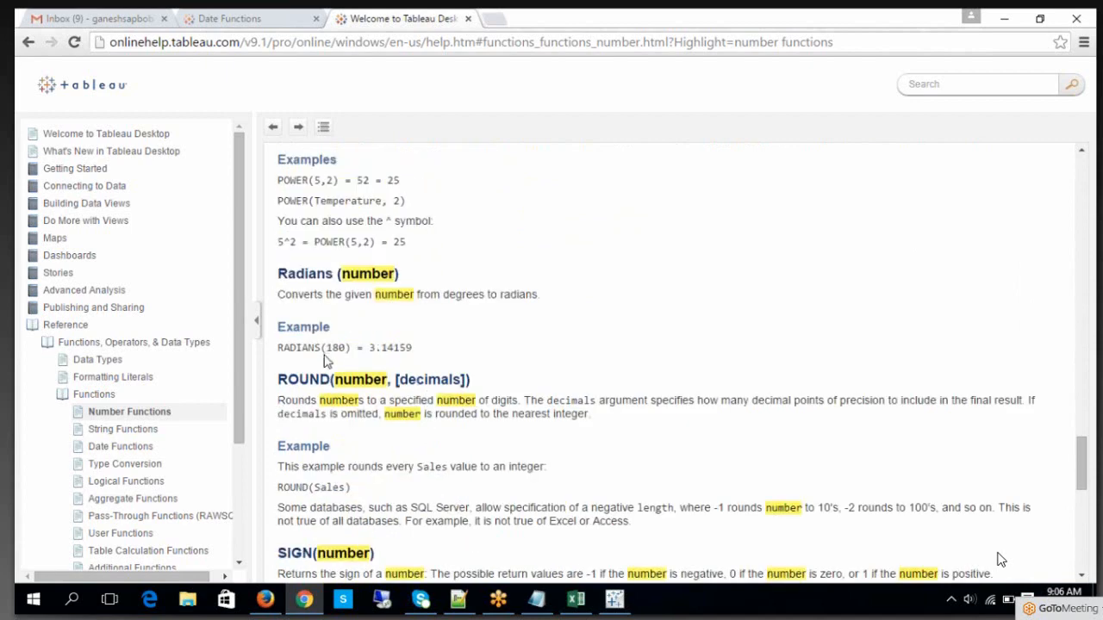
{"action": "scroll", "coordinate": [403, 416], "scroll_direction": "down", "scroll_amount": 1}
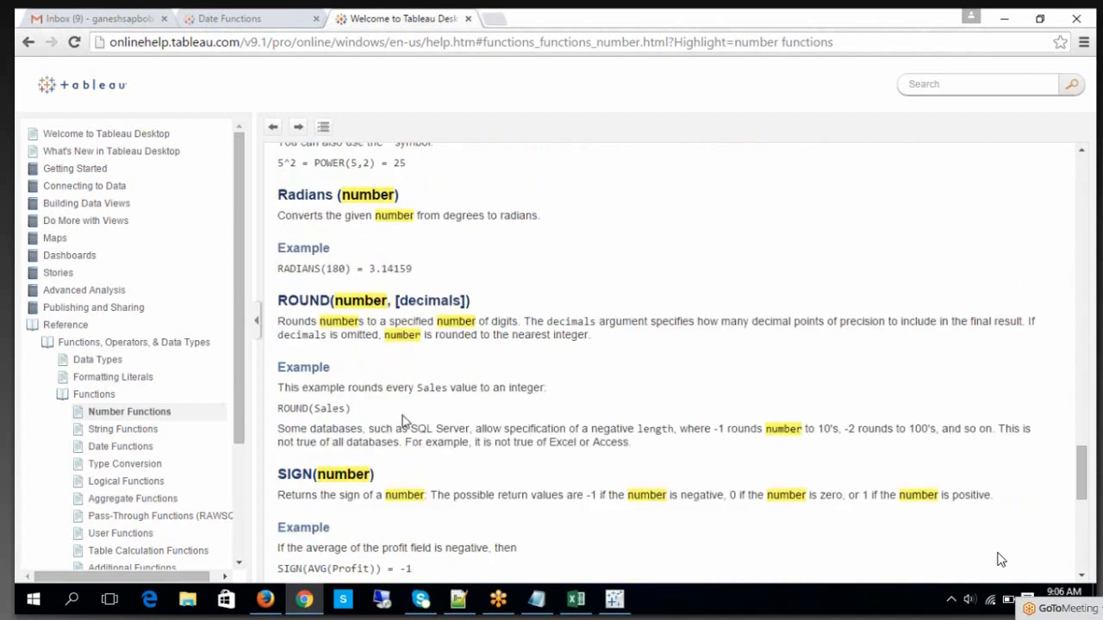
{"action": "scroll", "coordinate": [402, 420], "scroll_direction": "down", "scroll_amount": 4}
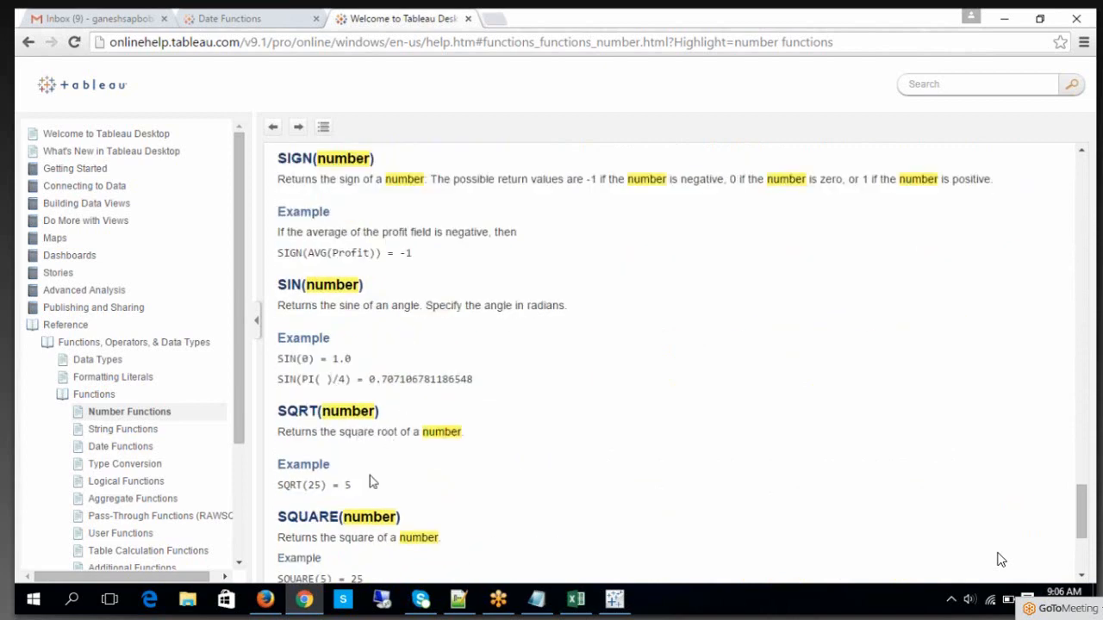
{"action": "left_click_drag", "start_coordinate": [362, 484], "coordinate": [285, 481]}
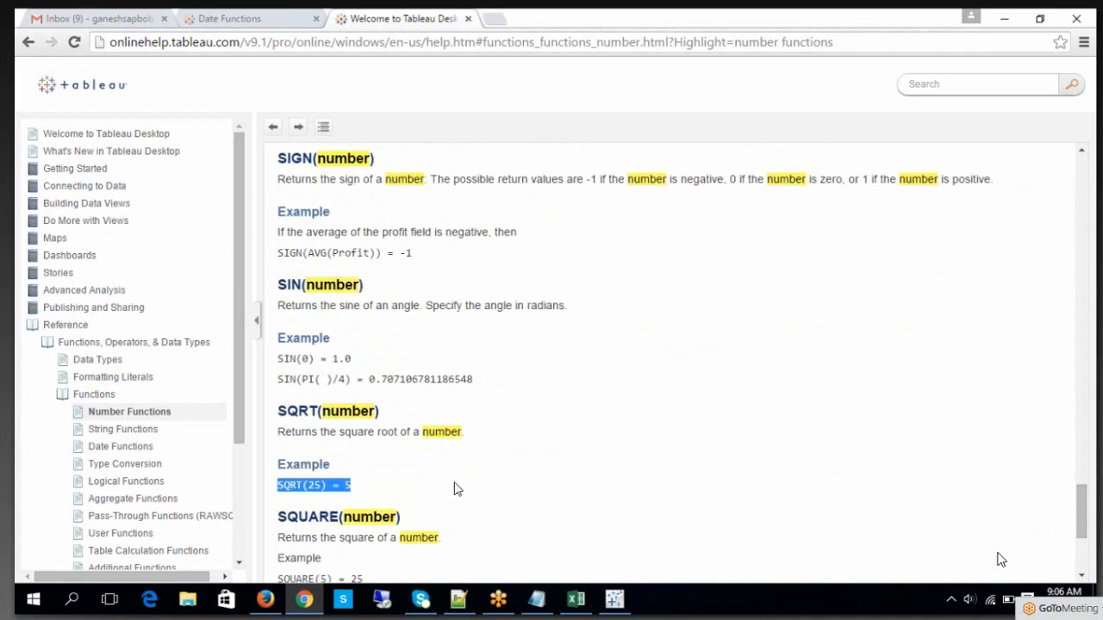
{"action": "scroll", "coordinate": [456, 488], "scroll_direction": "down", "scroll_amount": 3}
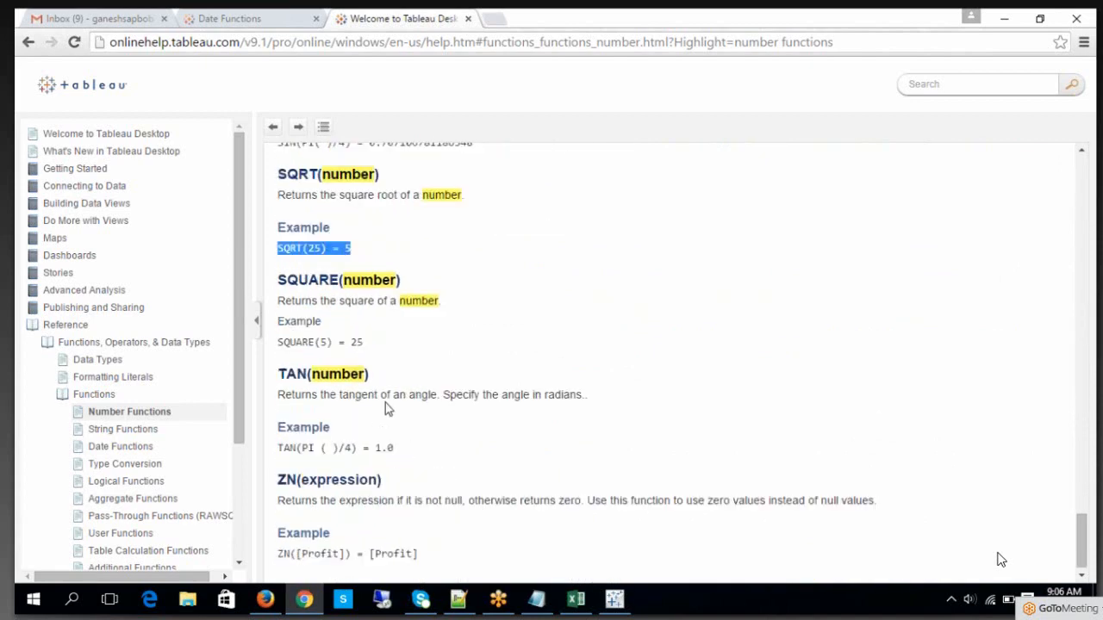